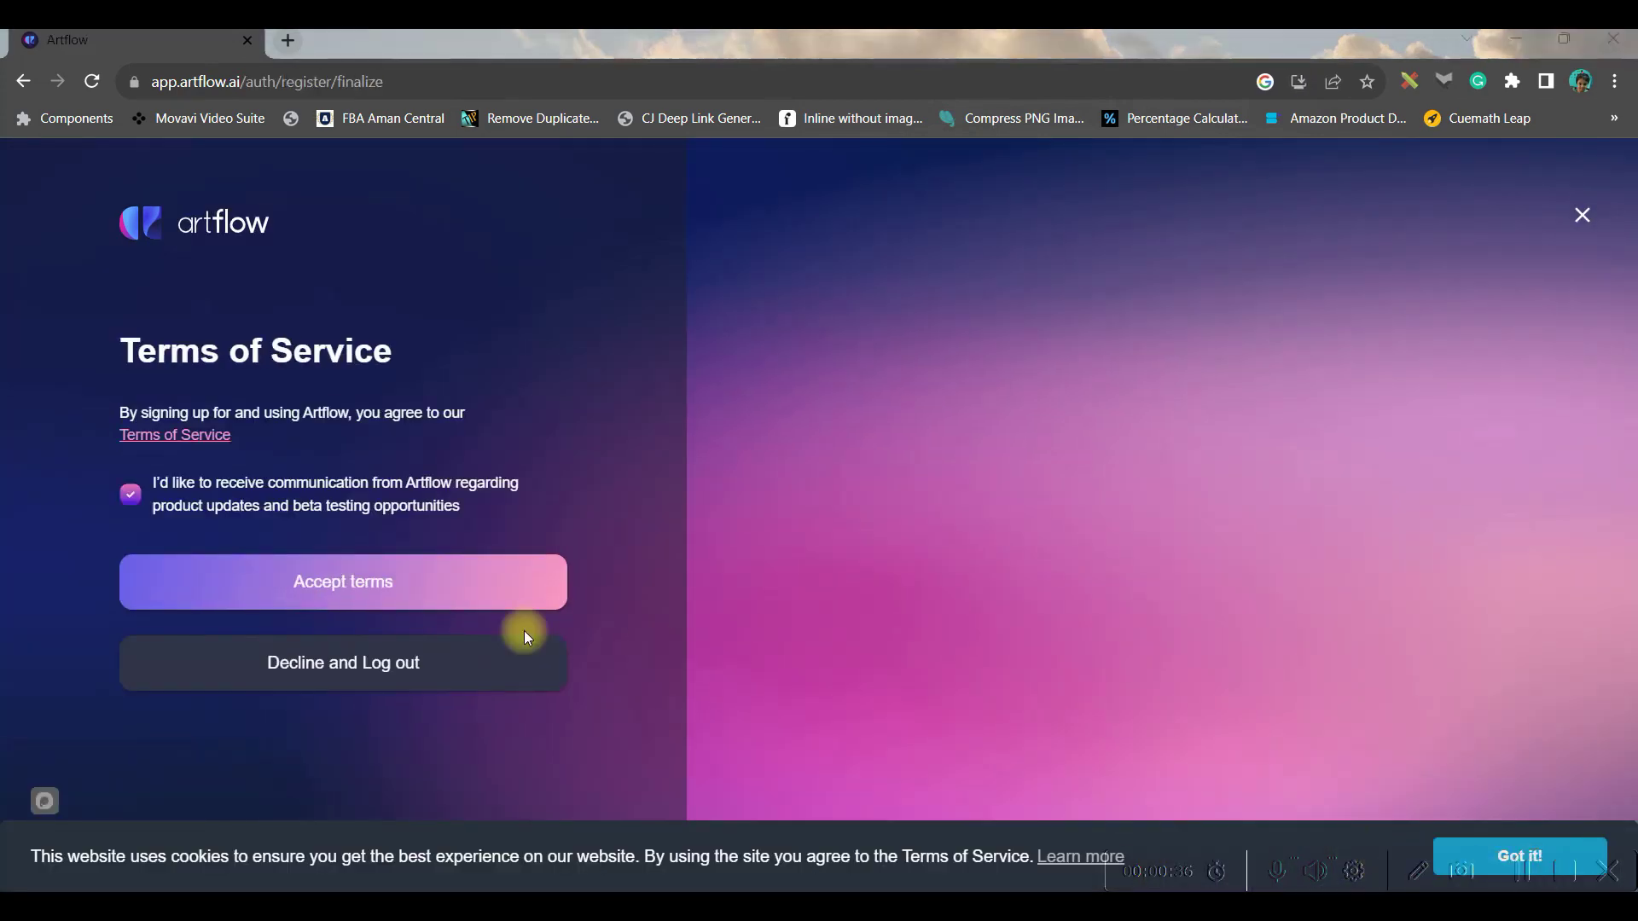
Step: Accept the terms of service, start the first story and open Image Studio
{"action": "left_click", "coordinate": [435, 586]}
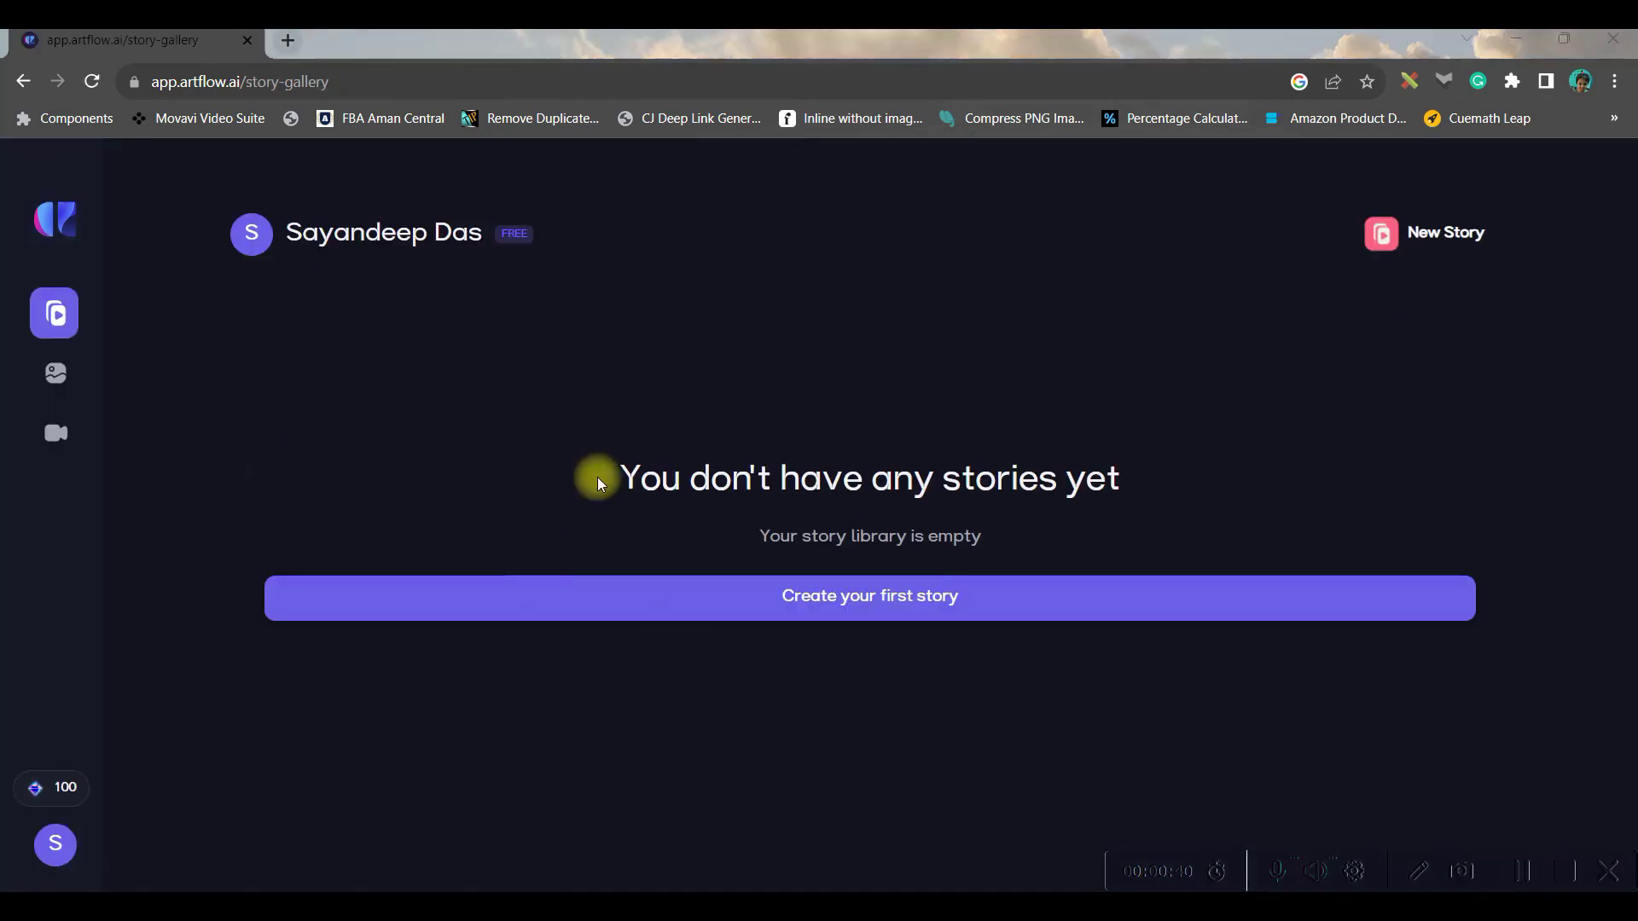
{"action": "left_click", "coordinate": [815, 600]}
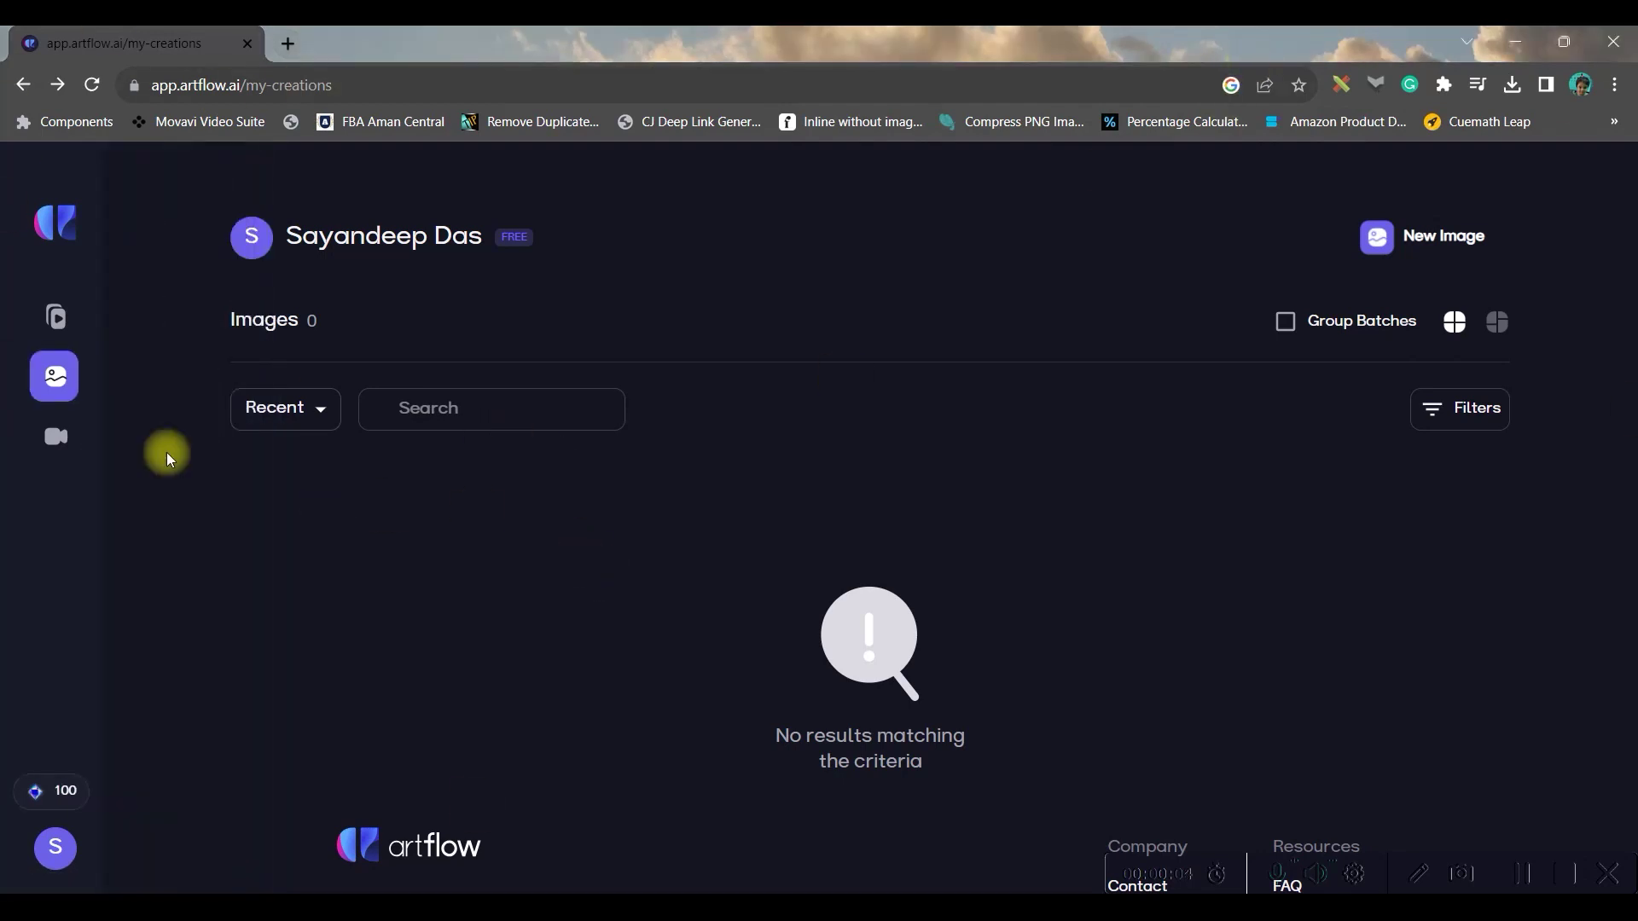
{"action": "left_click", "coordinate": [1393, 245]}
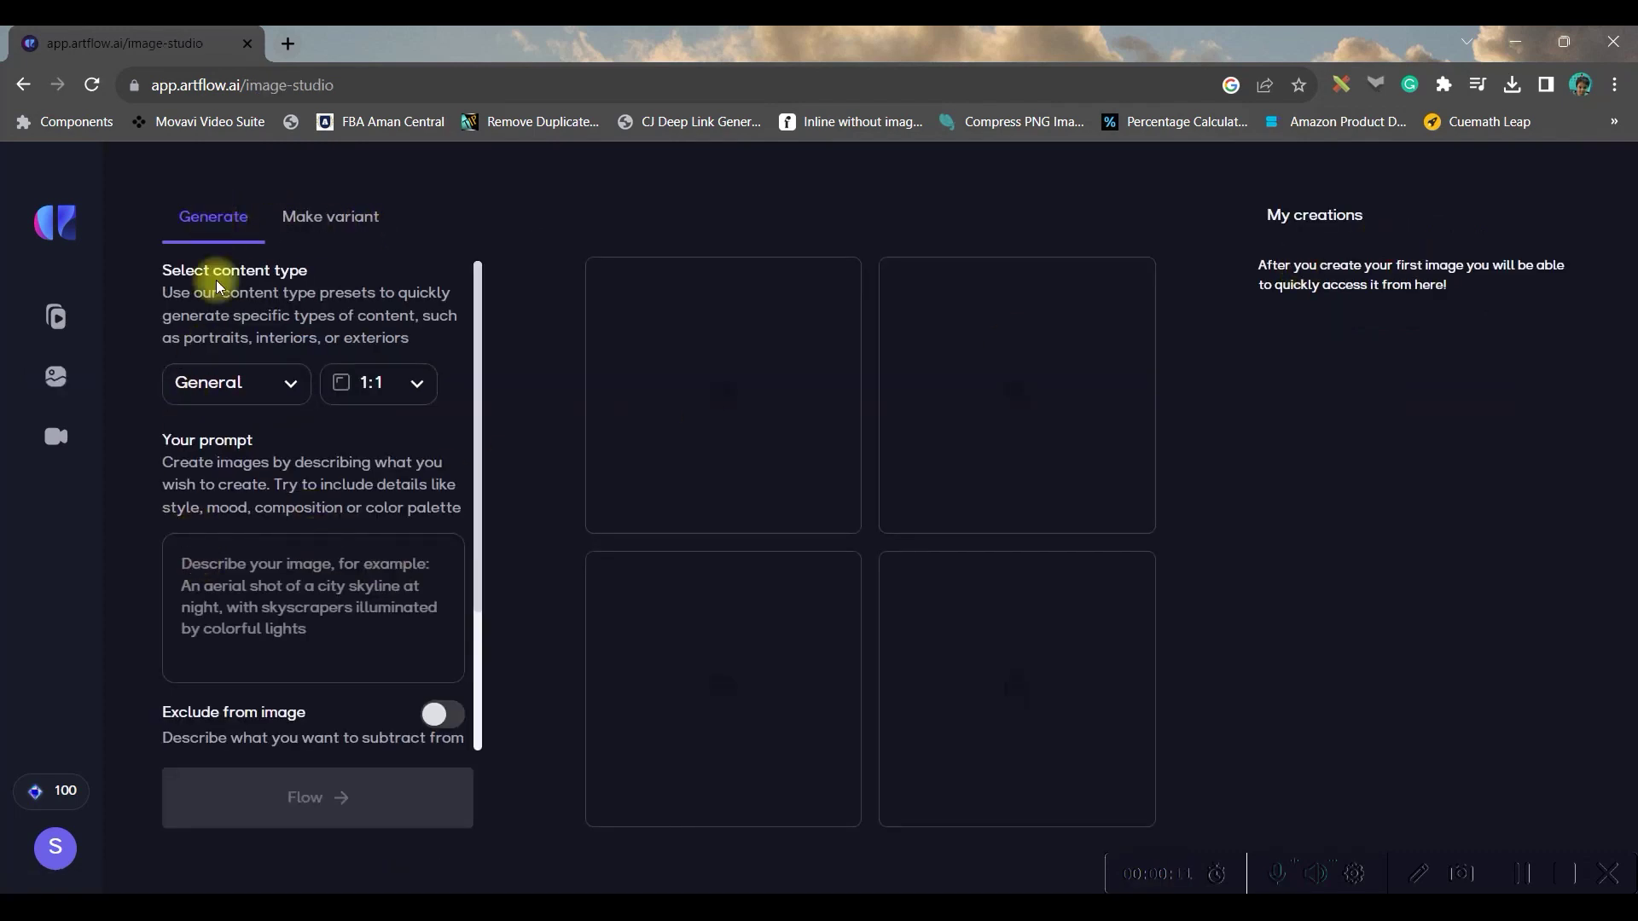
Step: Open New Image, glance at Make variant, then try Interior, Exterior and Portrait content types
{"action": "left_click", "coordinate": [196, 565]}
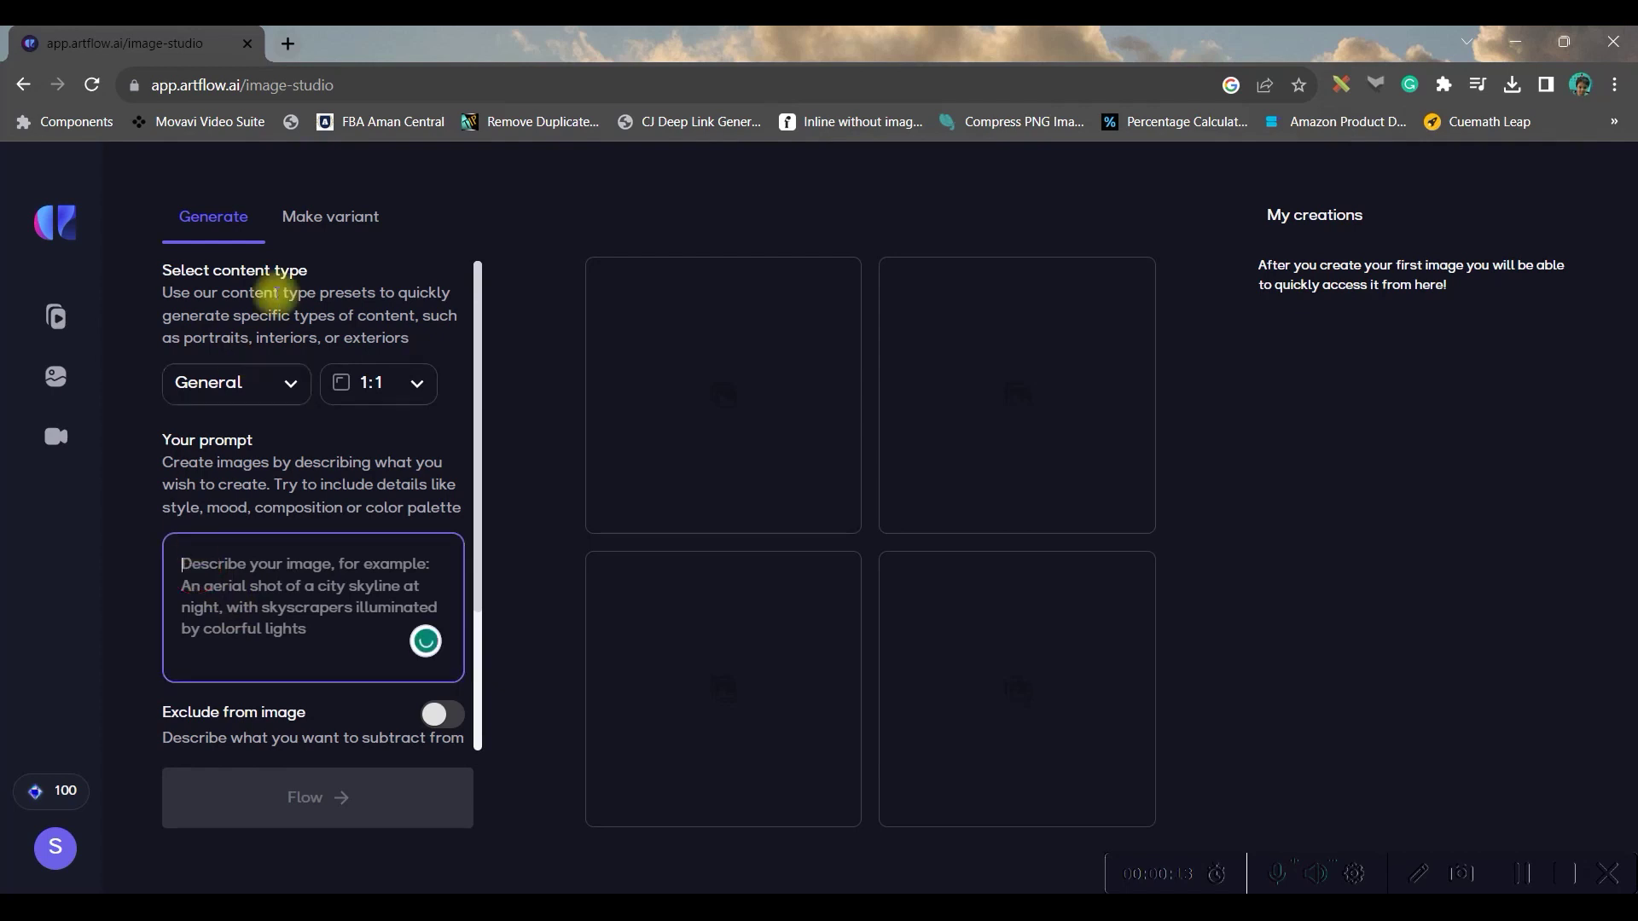
{"action": "left_click", "coordinate": [331, 218]}
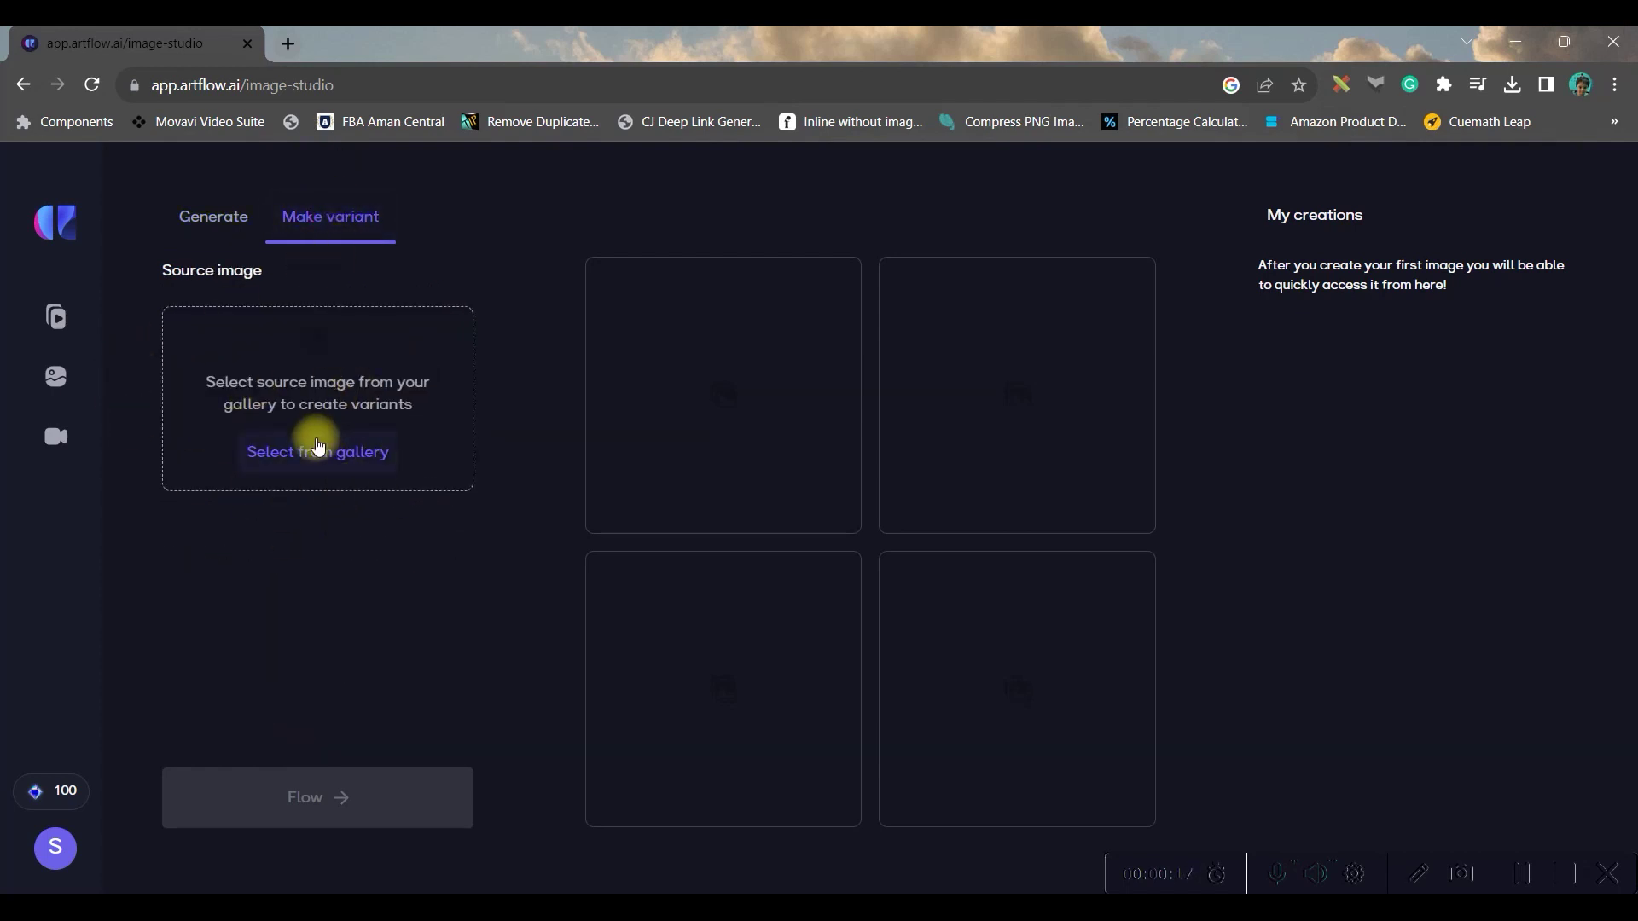
{"action": "left_click", "coordinate": [222, 220]}
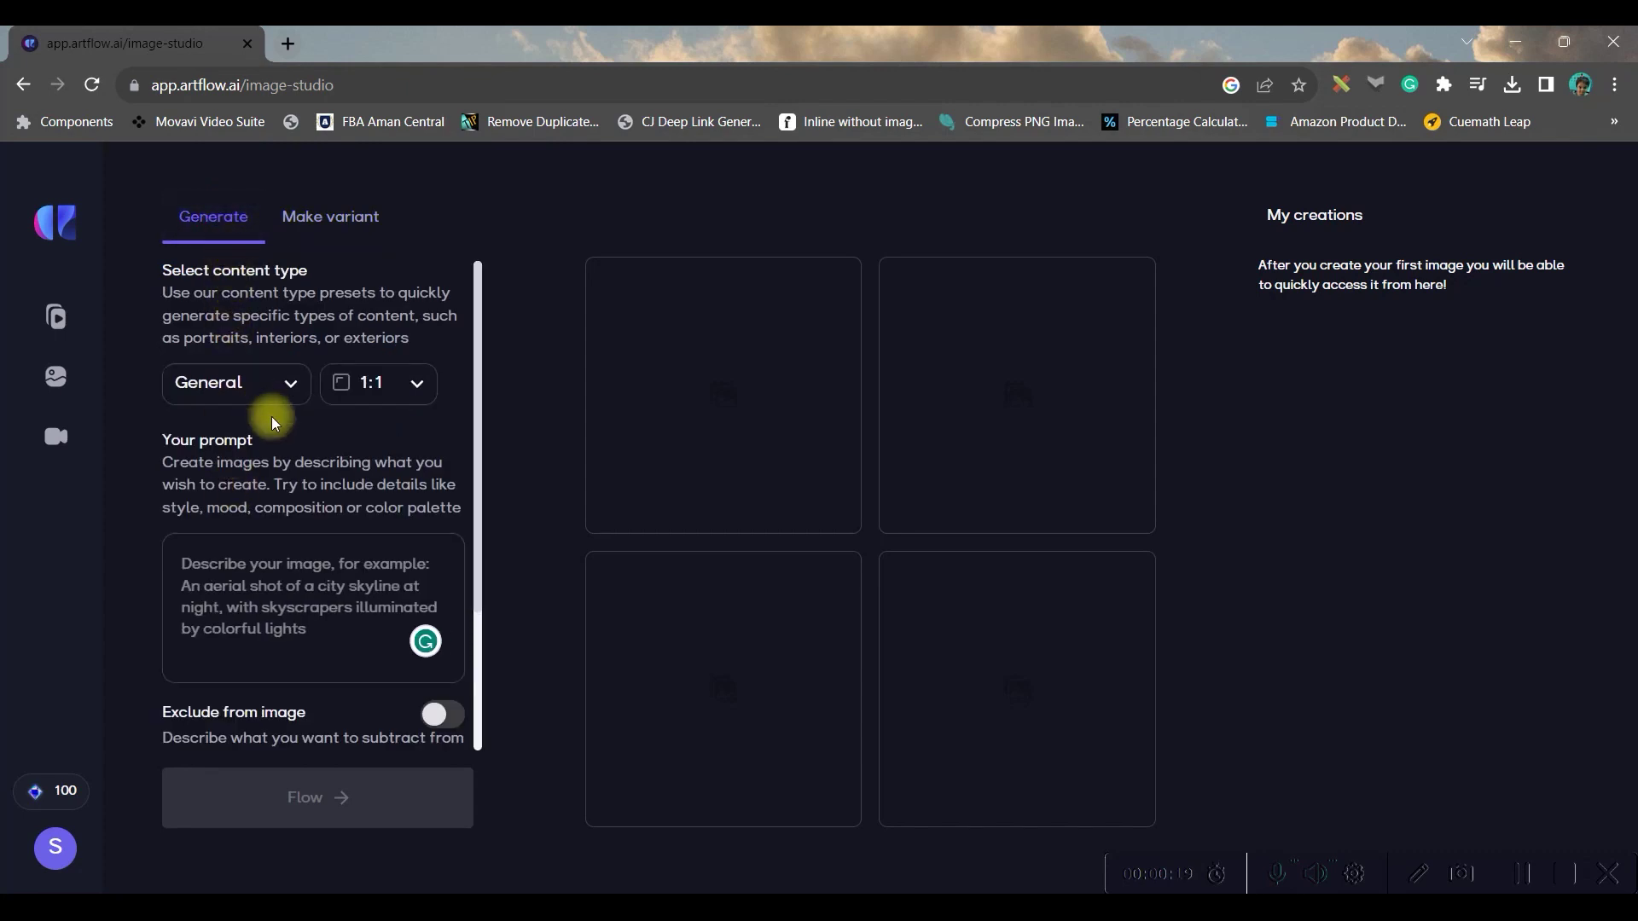
{"action": "left_click", "coordinate": [294, 382]}
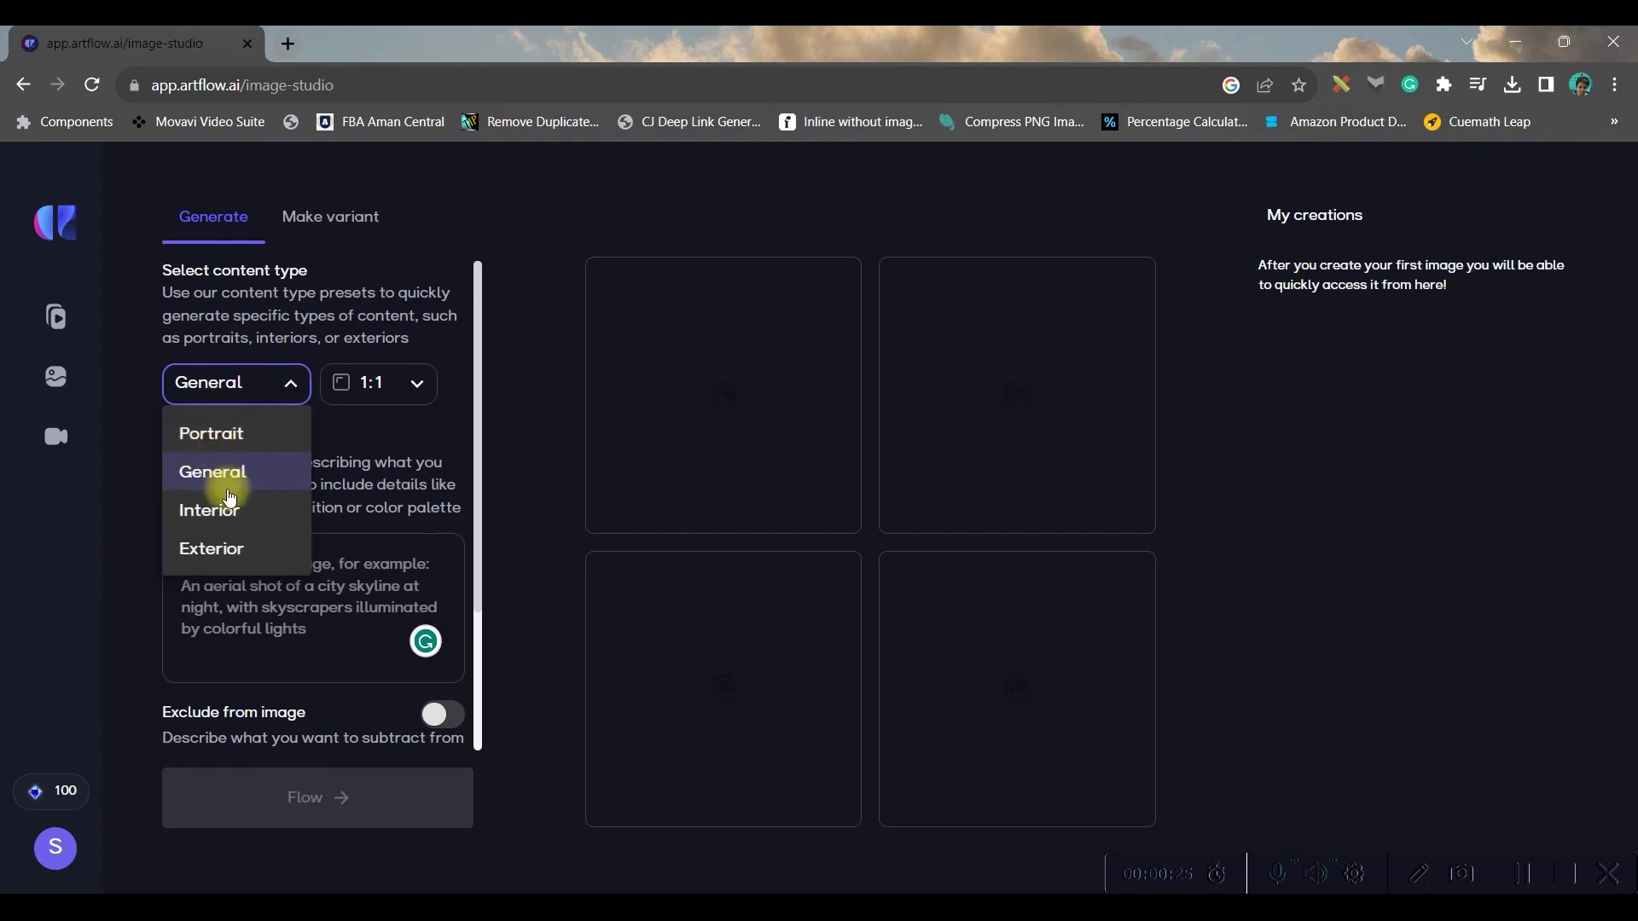
{"action": "left_click", "coordinate": [224, 527]}
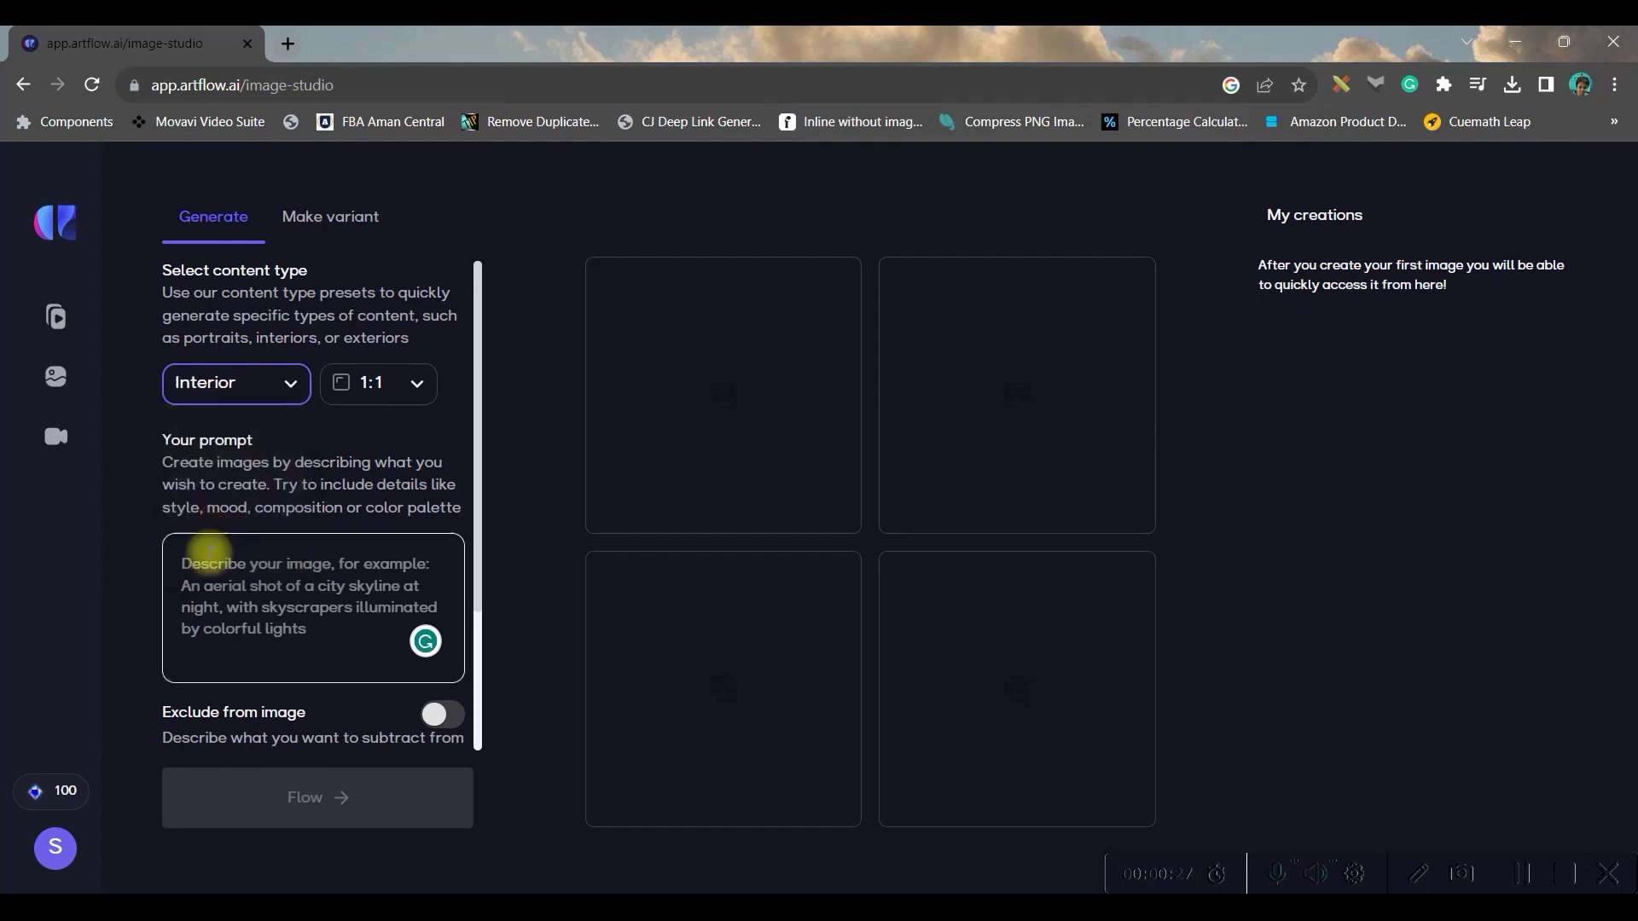
{"action": "left_click", "coordinate": [208, 382]}
{"action": "left_click", "coordinate": [218, 553]}
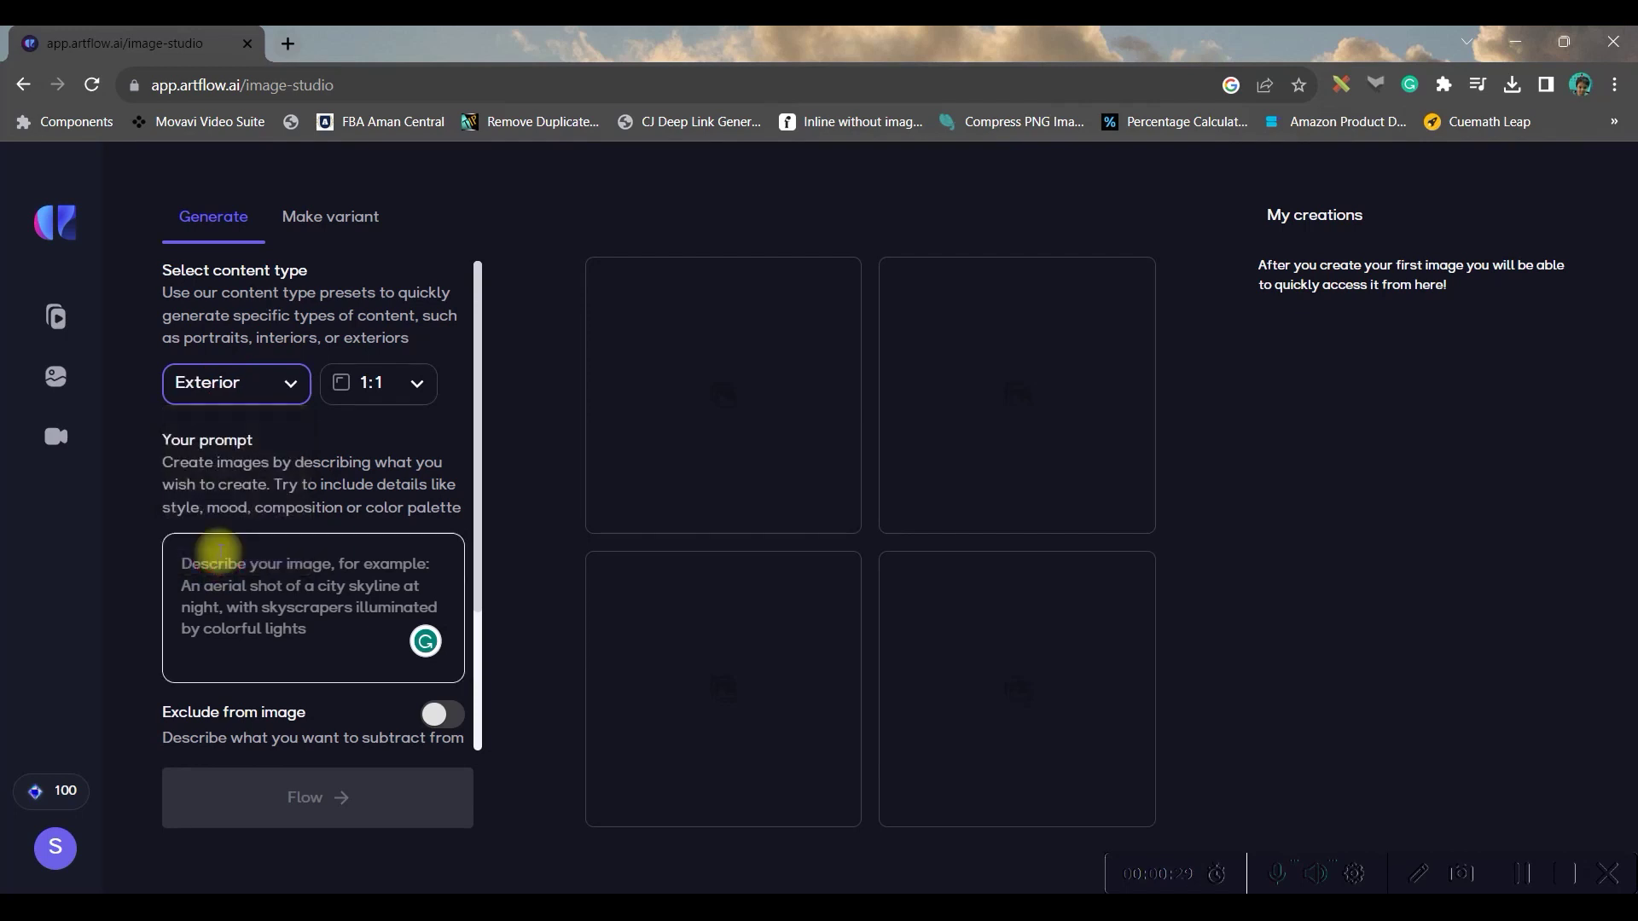
{"action": "left_click", "coordinate": [219, 378]}
{"action": "left_click", "coordinate": [225, 437]}
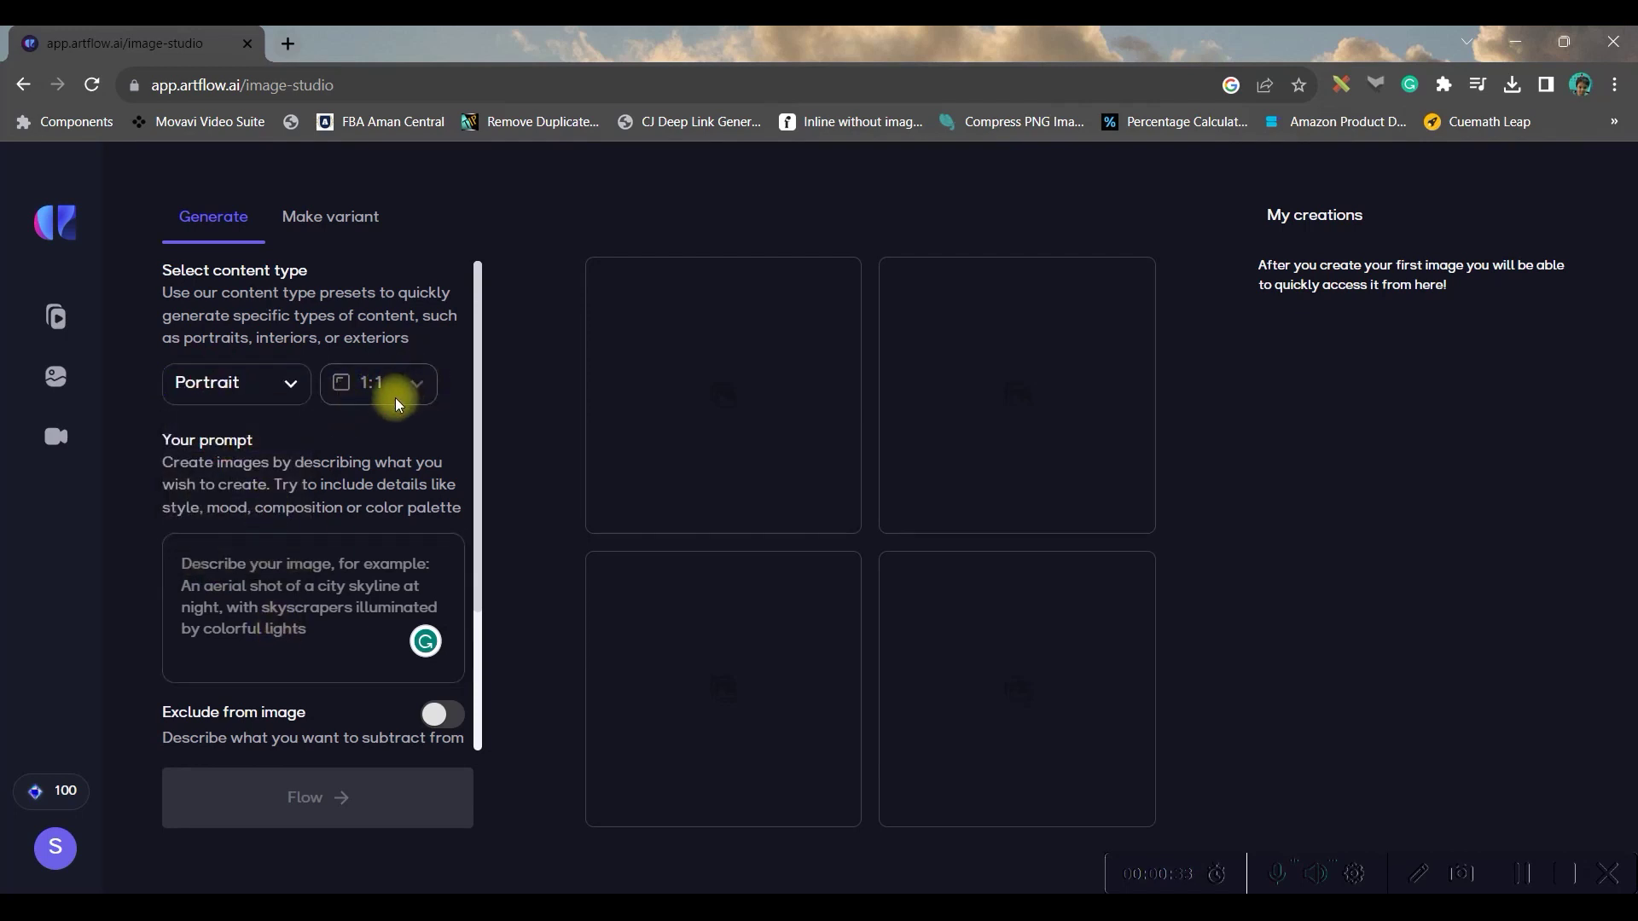
Step: Try General and Interior at 3:2, then settle on Portrait at the 1:1 ratio
{"action": "left_click", "coordinate": [256, 382]}
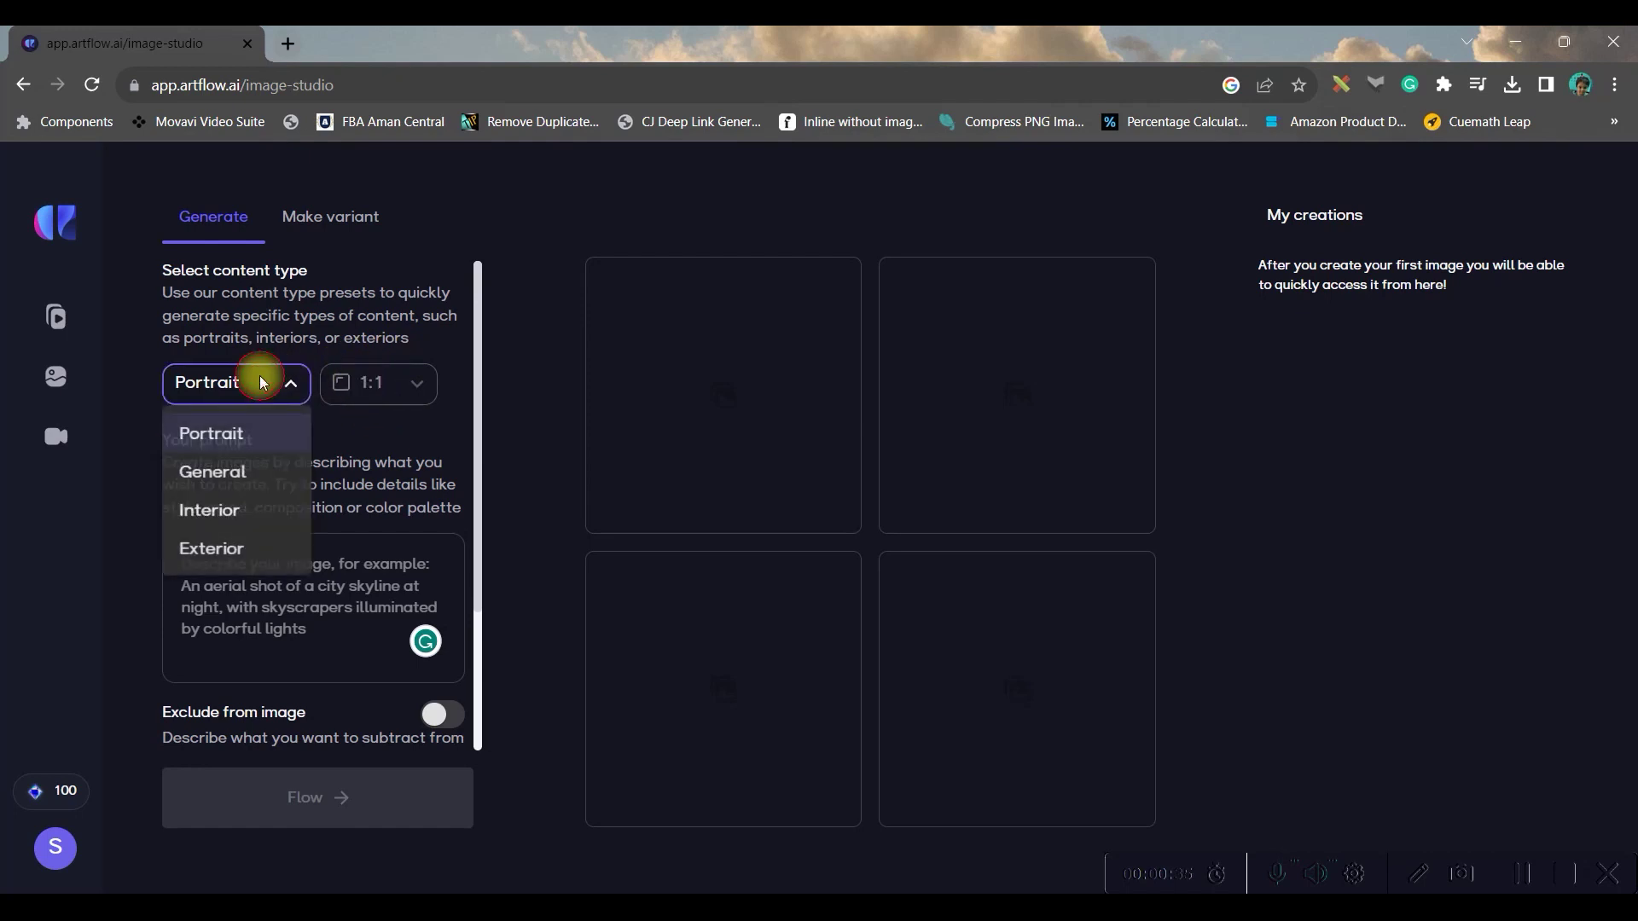
{"action": "left_click", "coordinate": [205, 471]}
{"action": "left_click", "coordinate": [375, 382]}
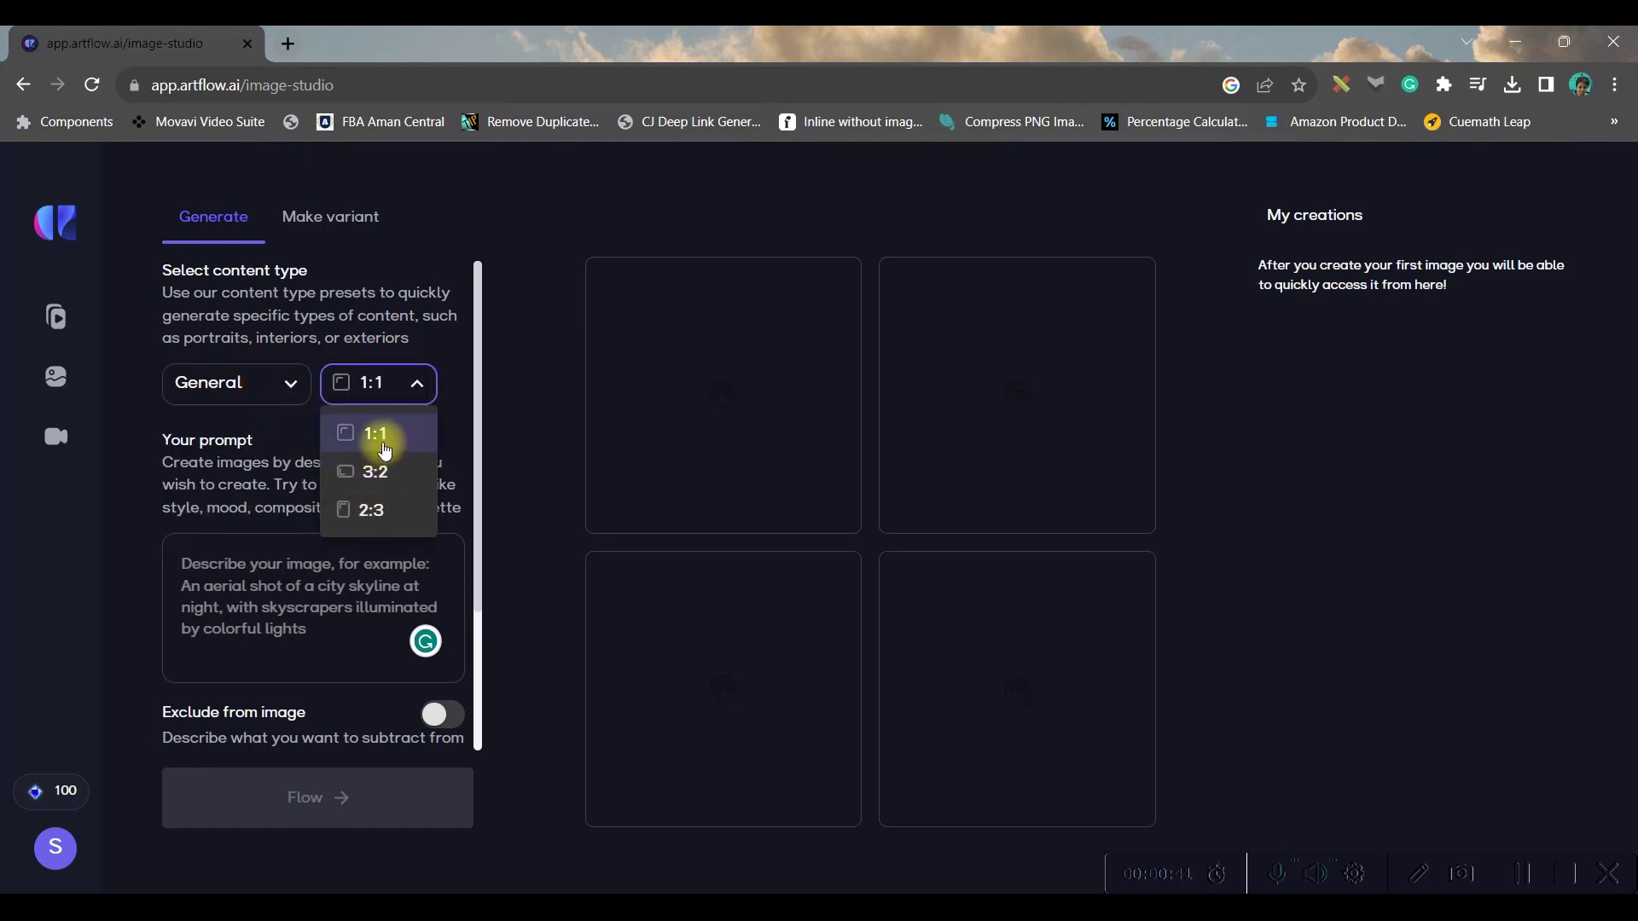
{"action": "left_click", "coordinate": [282, 382]}
{"action": "left_click", "coordinate": [292, 381]}
{"action": "left_click", "coordinate": [290, 519]}
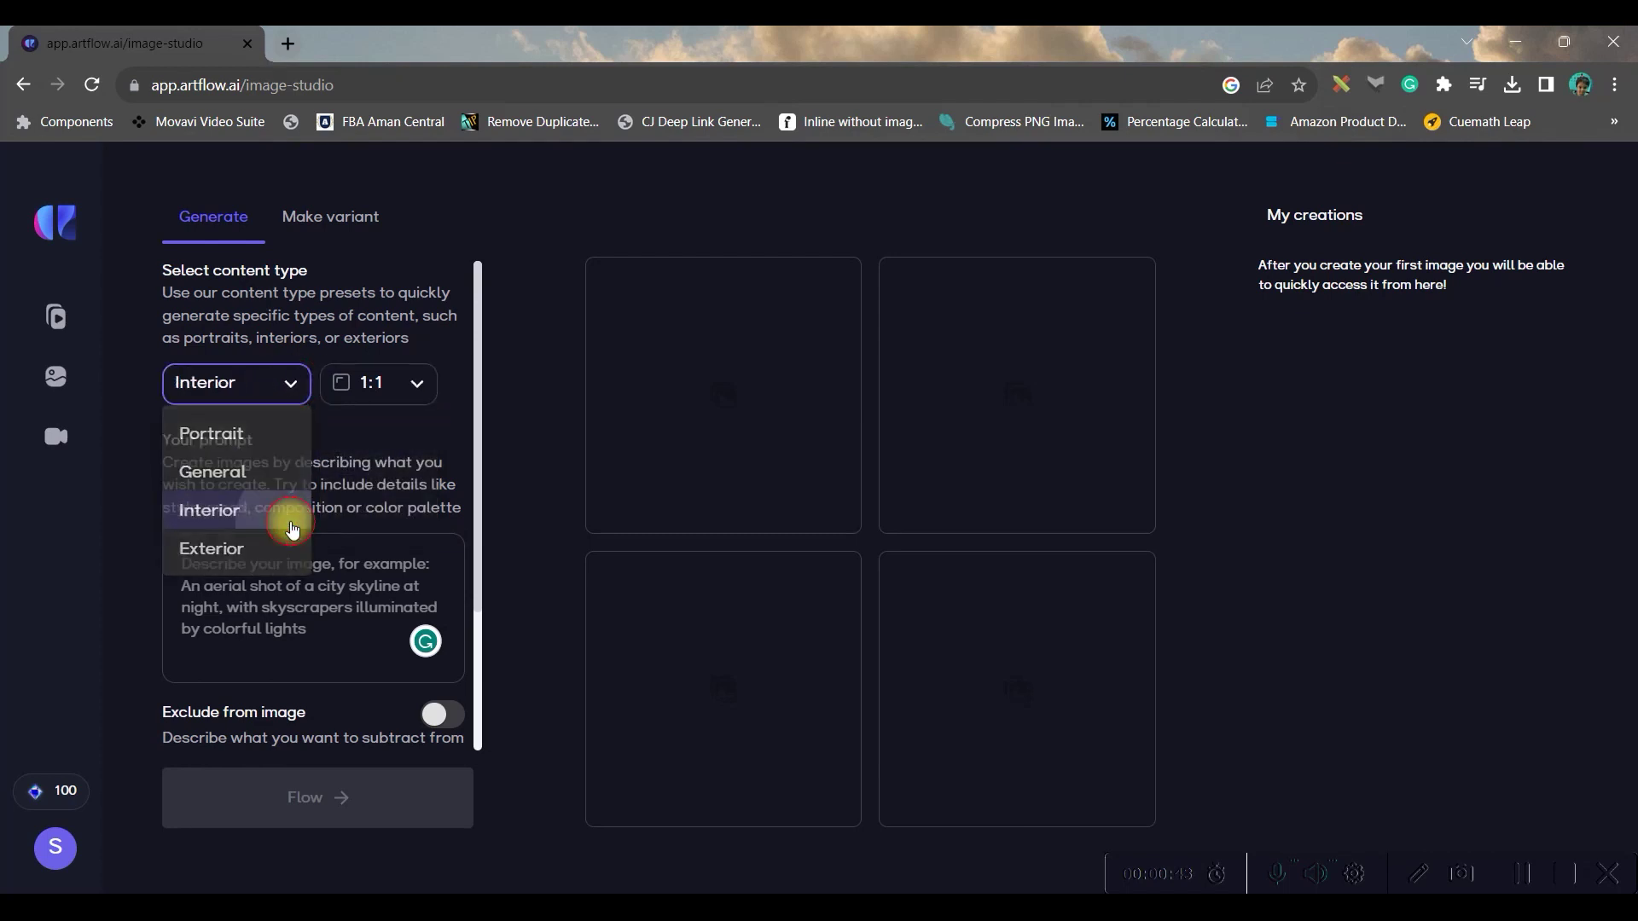
{"action": "left_click", "coordinate": [384, 381]}
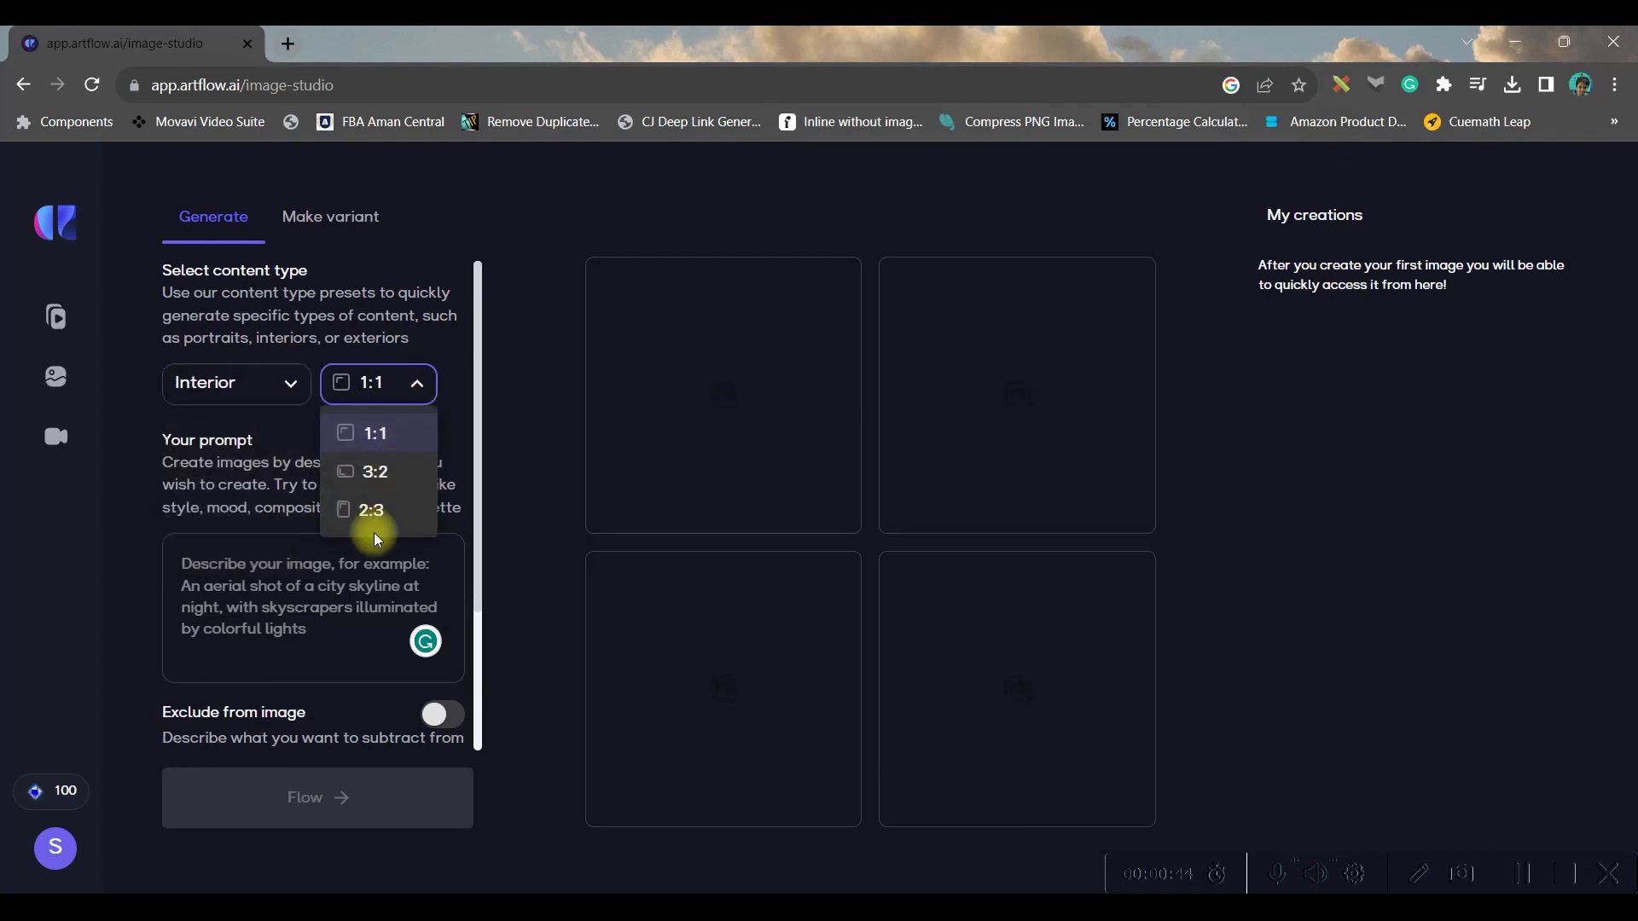
{"action": "left_click", "coordinate": [383, 473]}
{"action": "left_click", "coordinate": [291, 385]}
{"action": "left_click", "coordinate": [275, 431]}
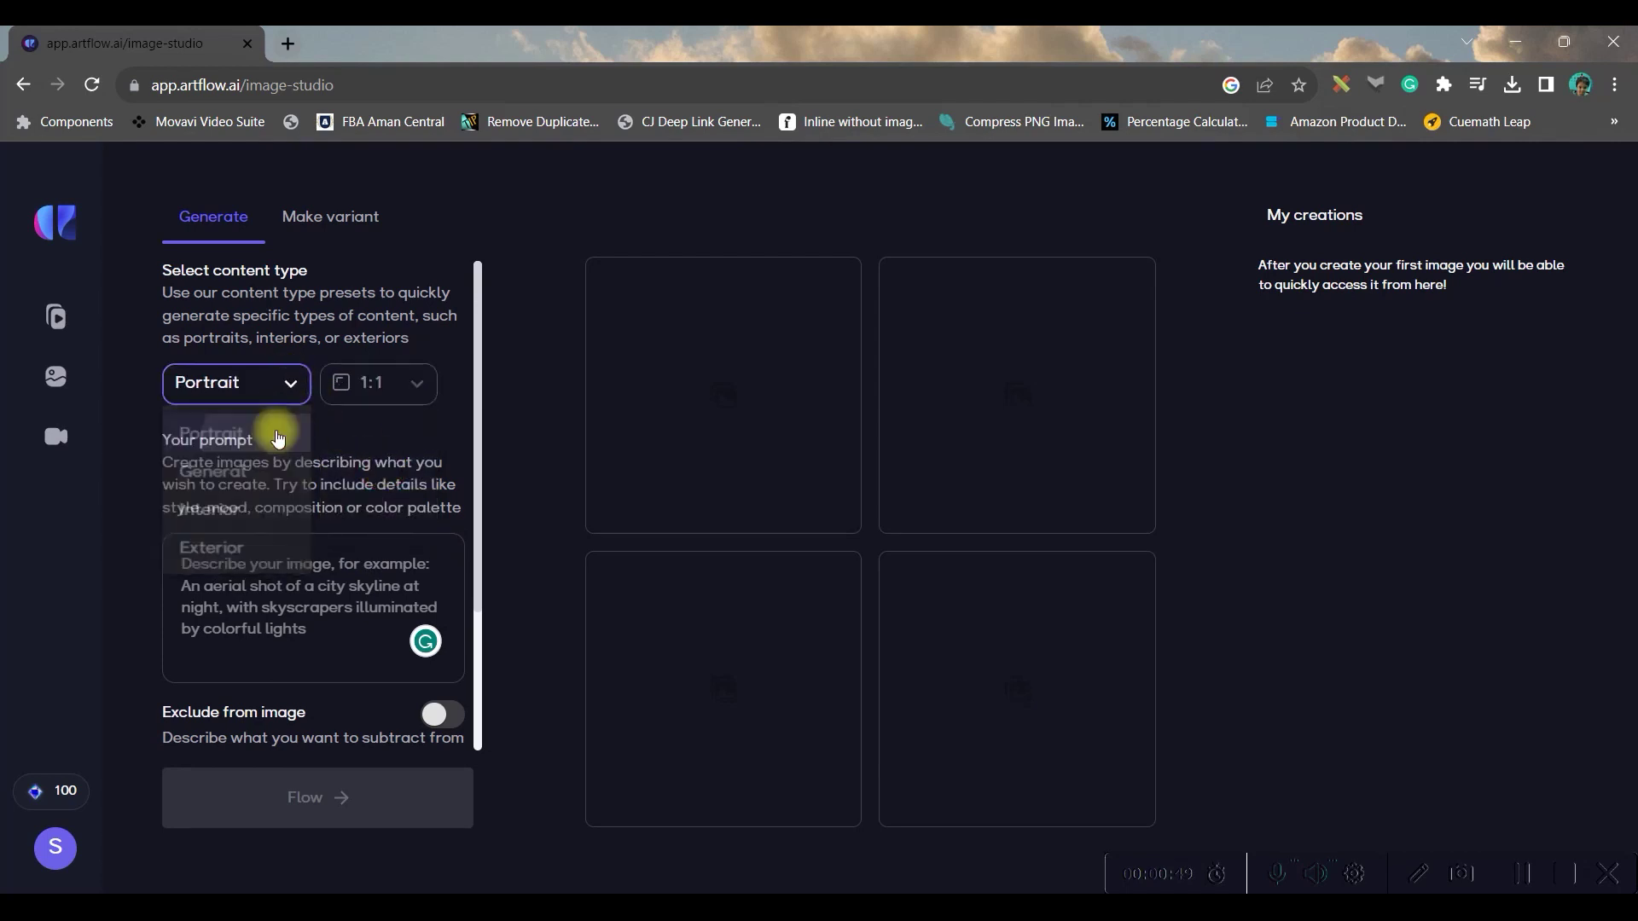
{"action": "left_click", "coordinate": [368, 388]}
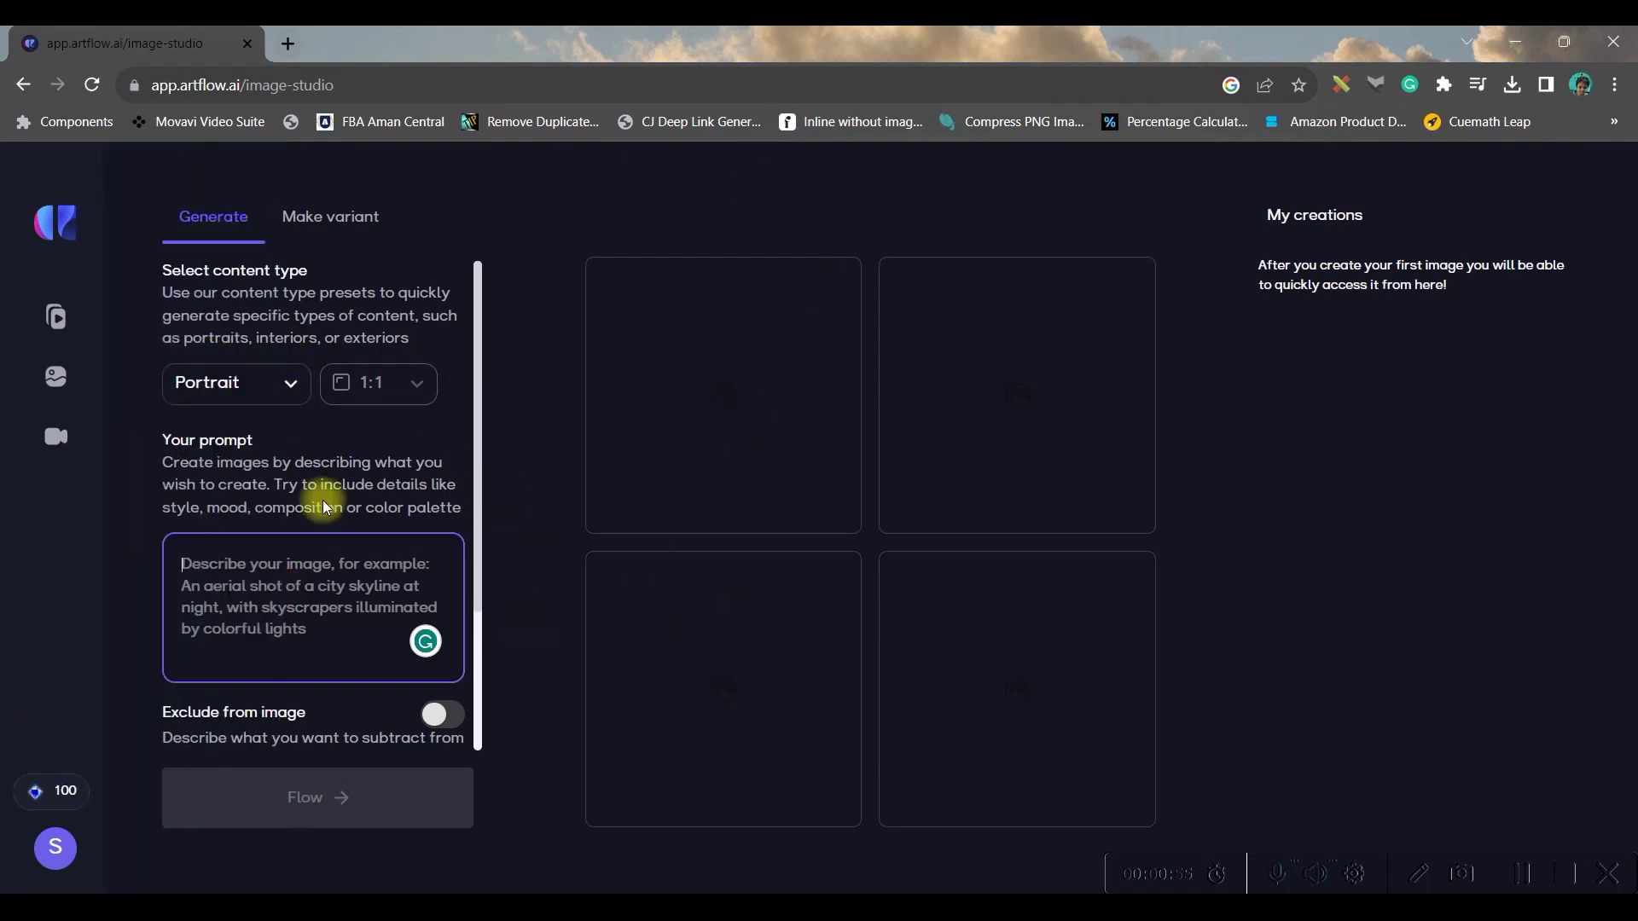
Step: Paste the ginger female divine paladin battlefield prompt ending with 'tetradic colors,'
{"action": "left_click", "coordinate": [341, 603]}
{"action": "left_click", "coordinate": [1523, 872]}
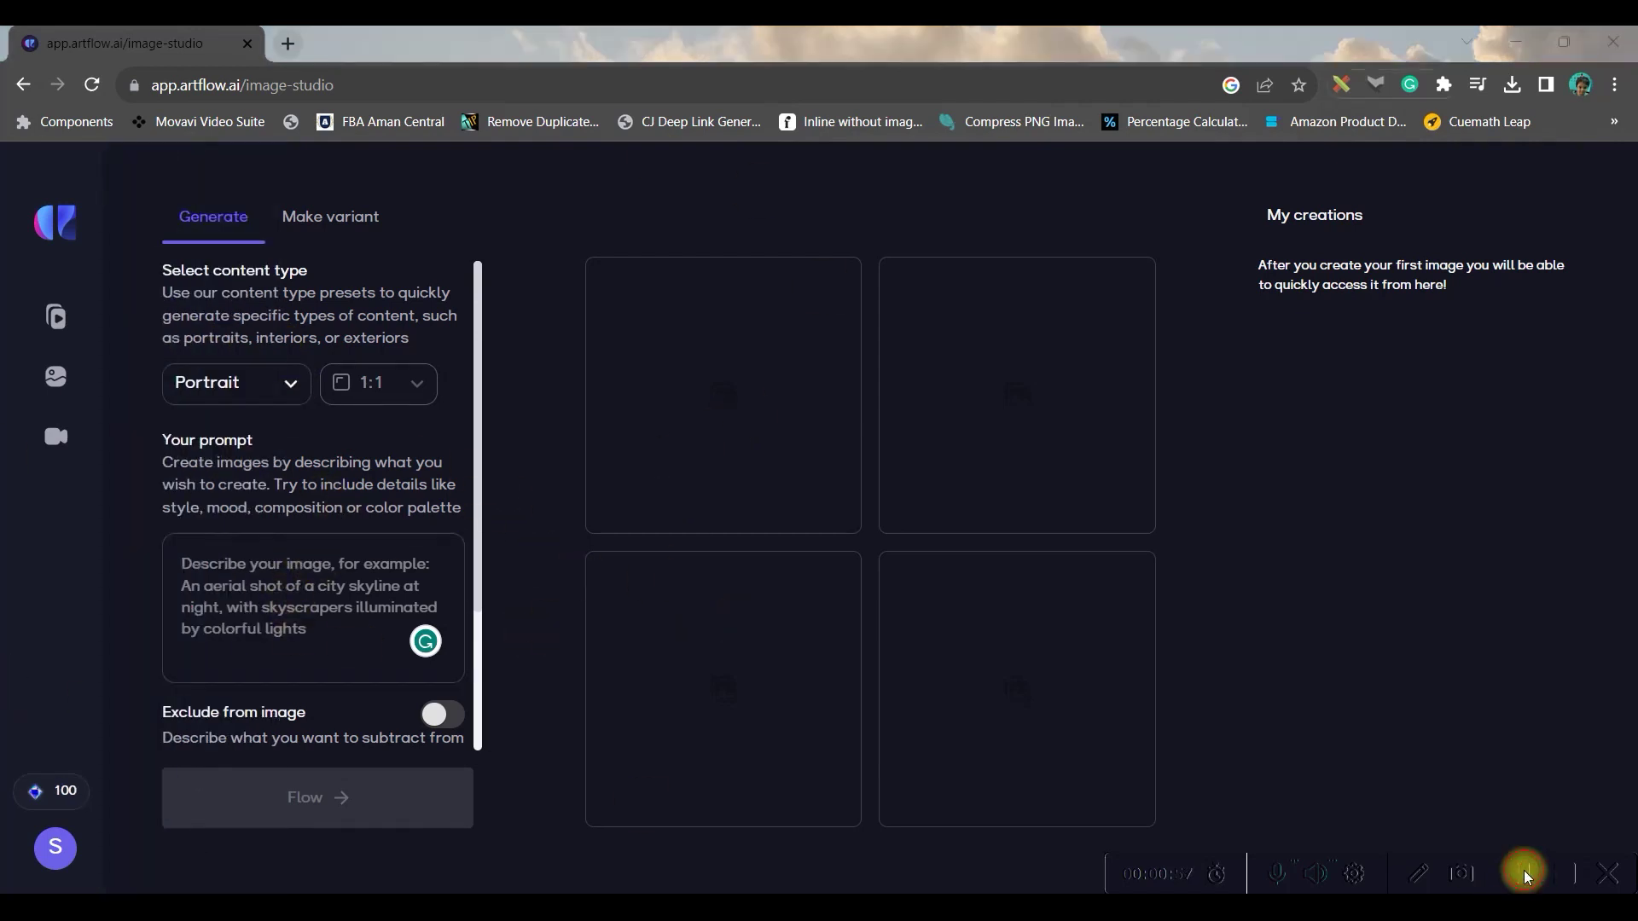
{"action": "left_click", "coordinate": [198, 565]}
{"action": "key", "text": "ctrl+v"}
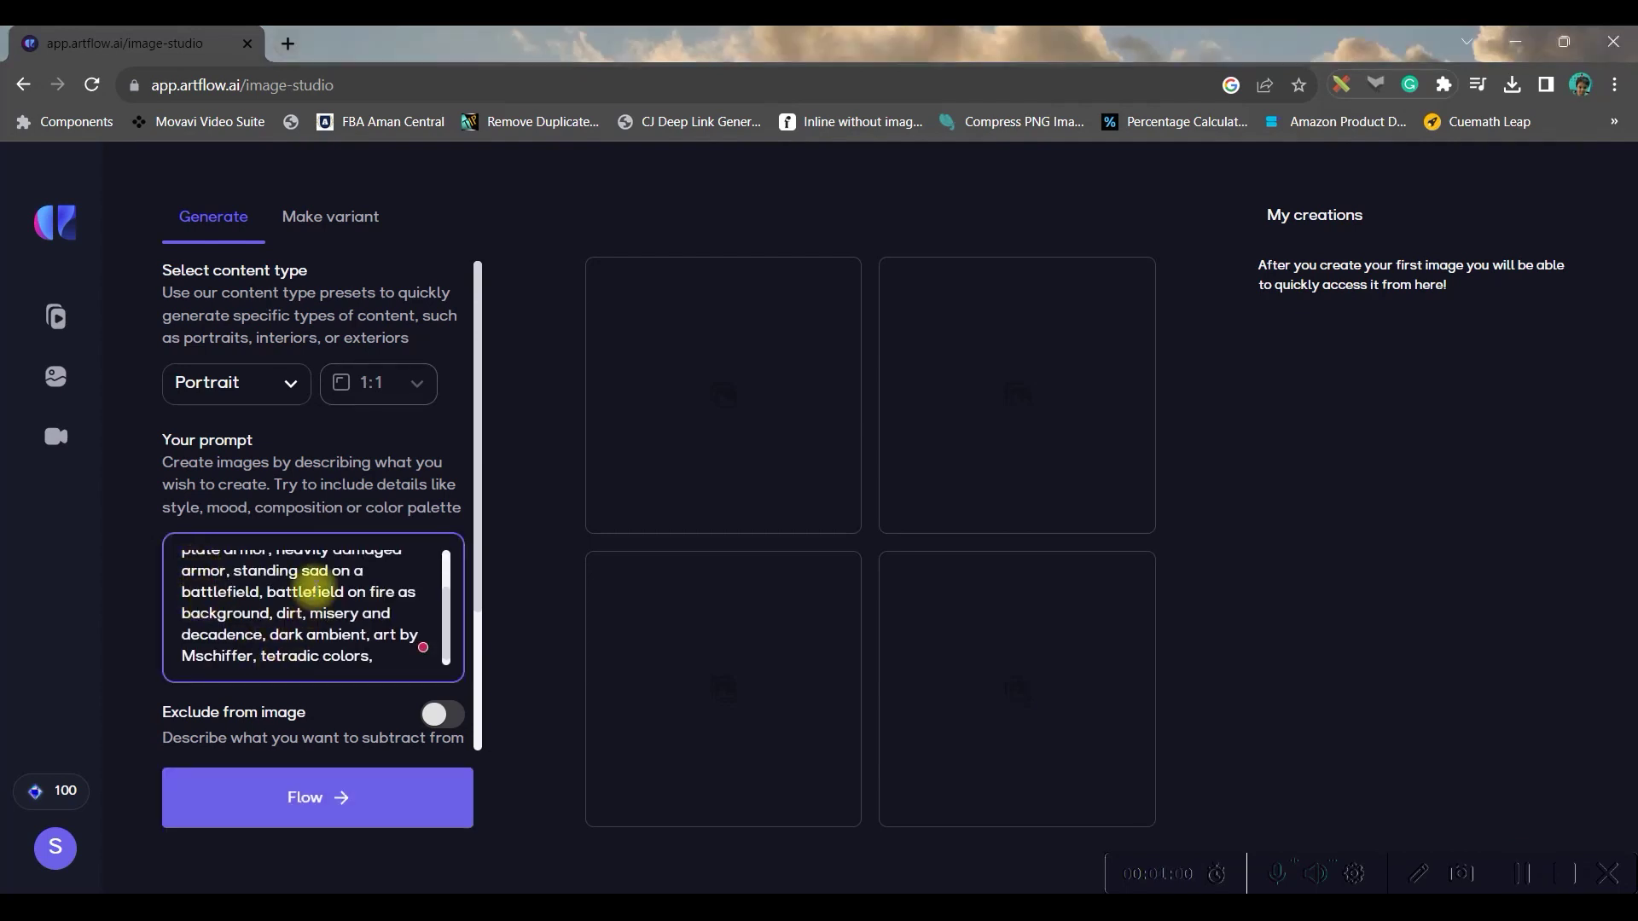
{"action": "scroll", "coordinate": [313, 606], "scroll_direction": "up", "scroll_amount": 3}
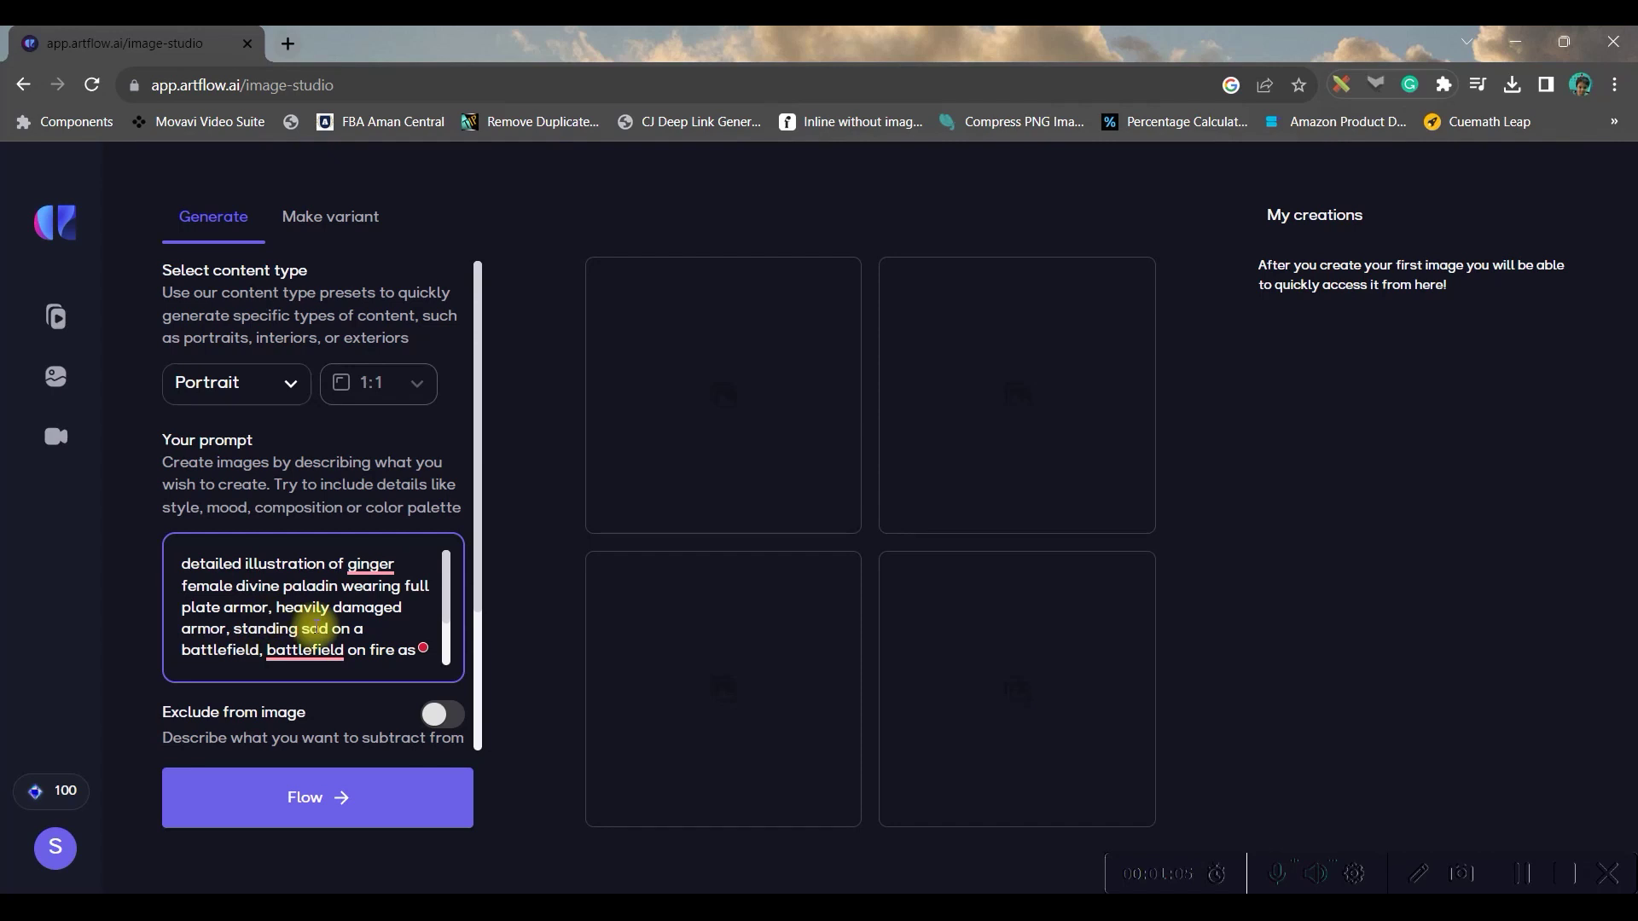
{"action": "scroll", "coordinate": [353, 636], "scroll_direction": "down", "scroll_amount": 2}
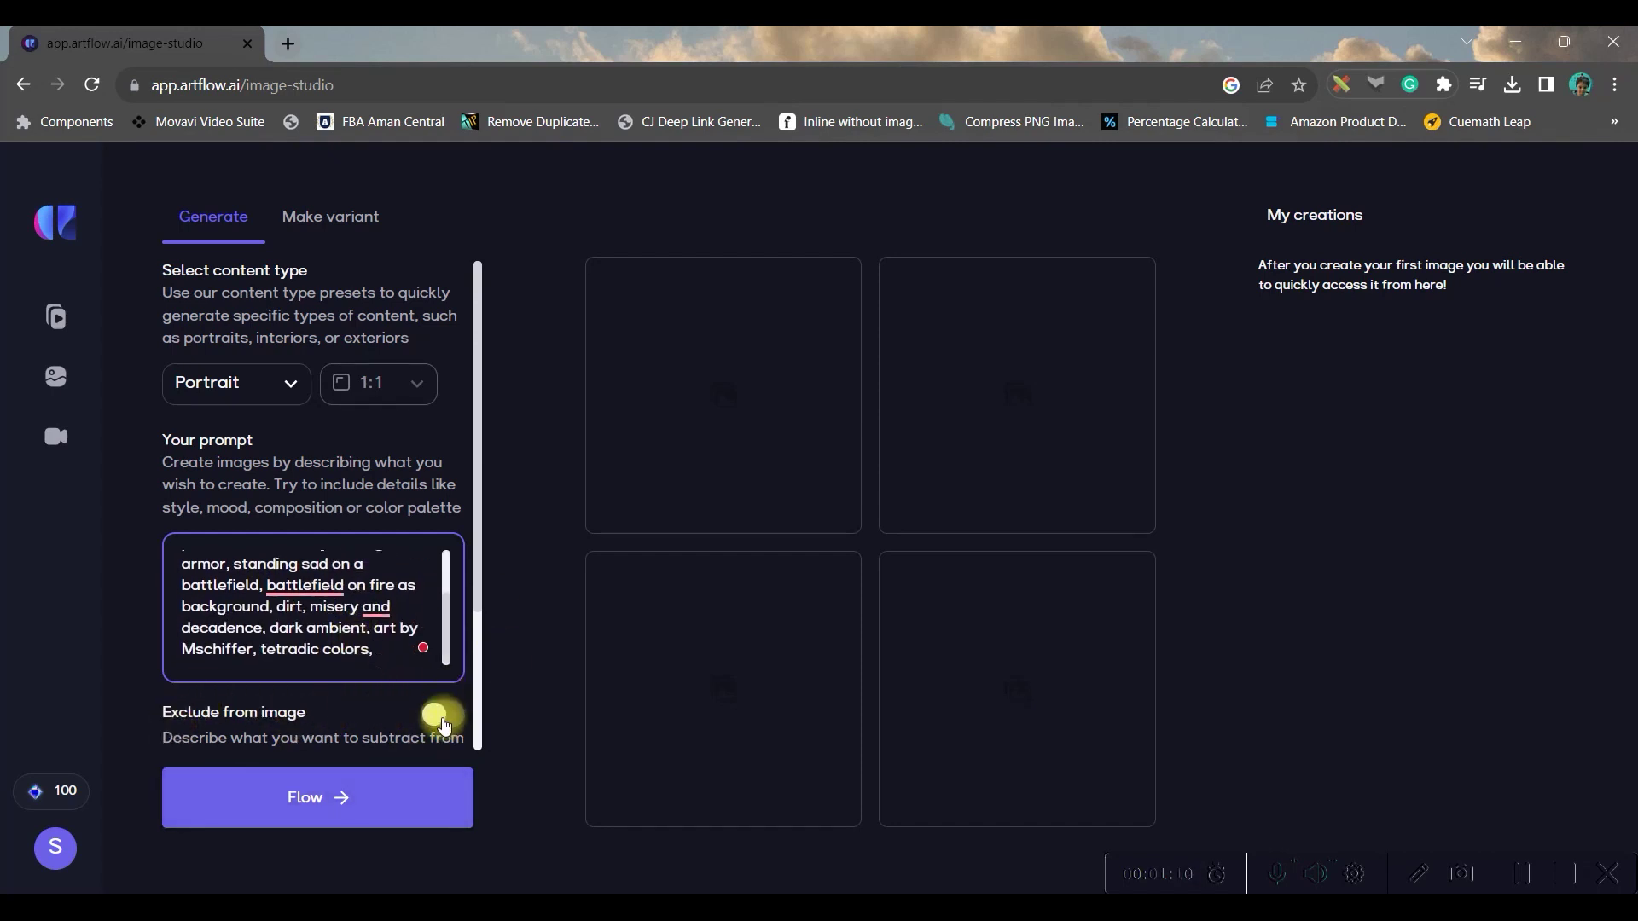
Step: Switch off the Exclude from image option so nothing is excluded
{"action": "left_click", "coordinate": [315, 738]}
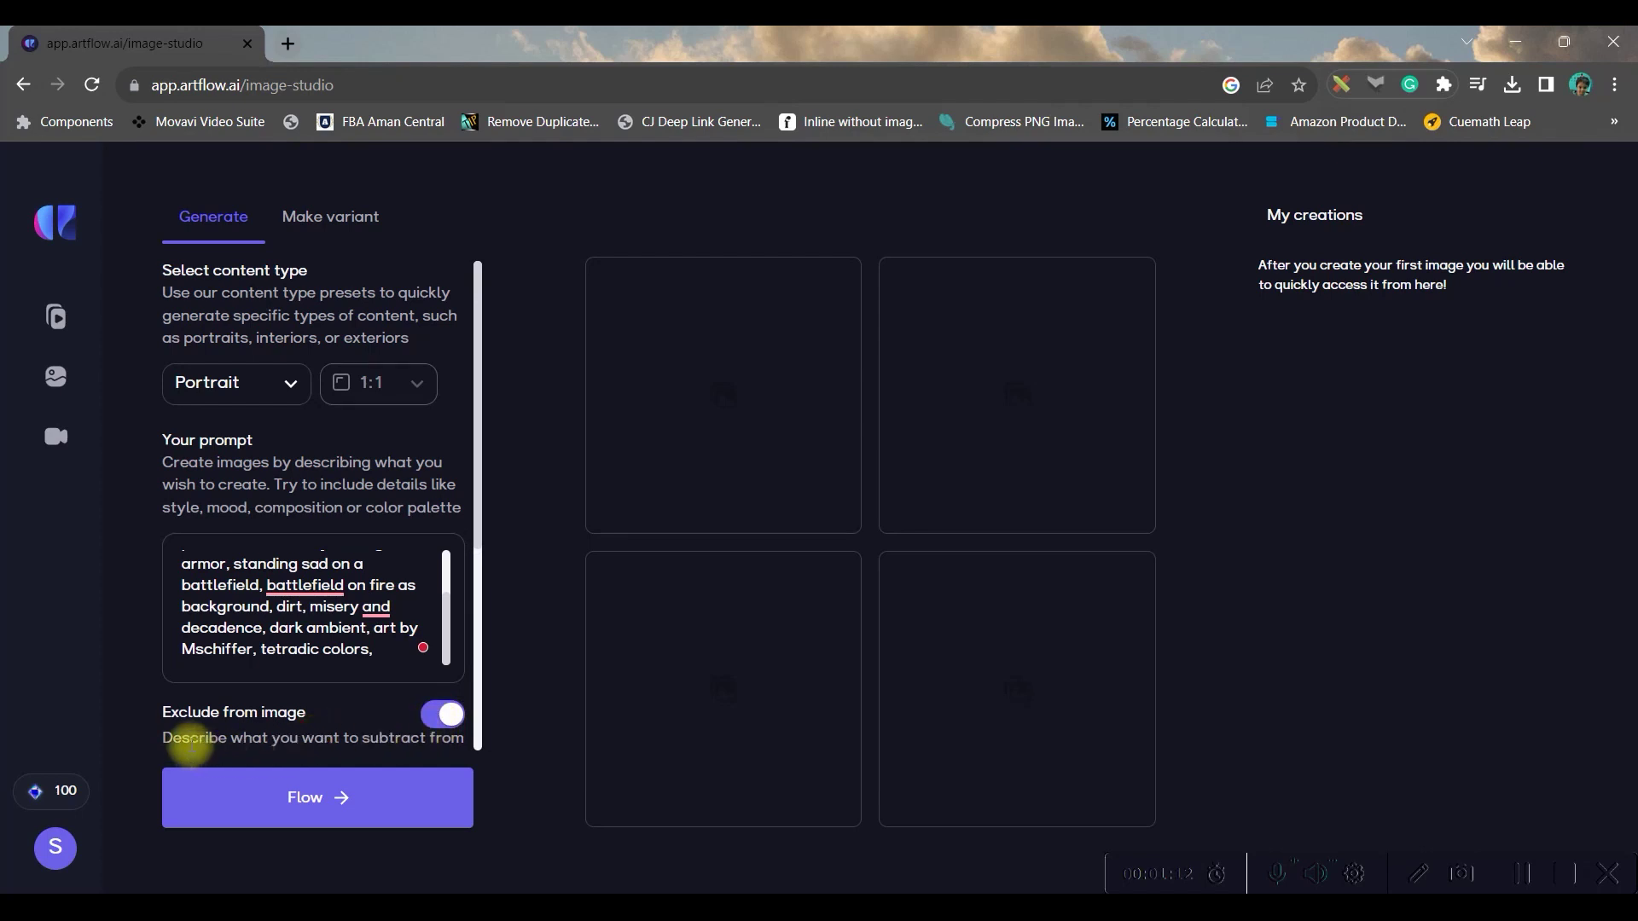
{"action": "left_click_drag", "start_coordinate": [162, 739], "coordinate": [285, 731]}
{"action": "scroll", "coordinate": [285, 731], "scroll_direction": "down", "scroll_amount": 2}
{"action": "left_click", "coordinate": [281, 697]}
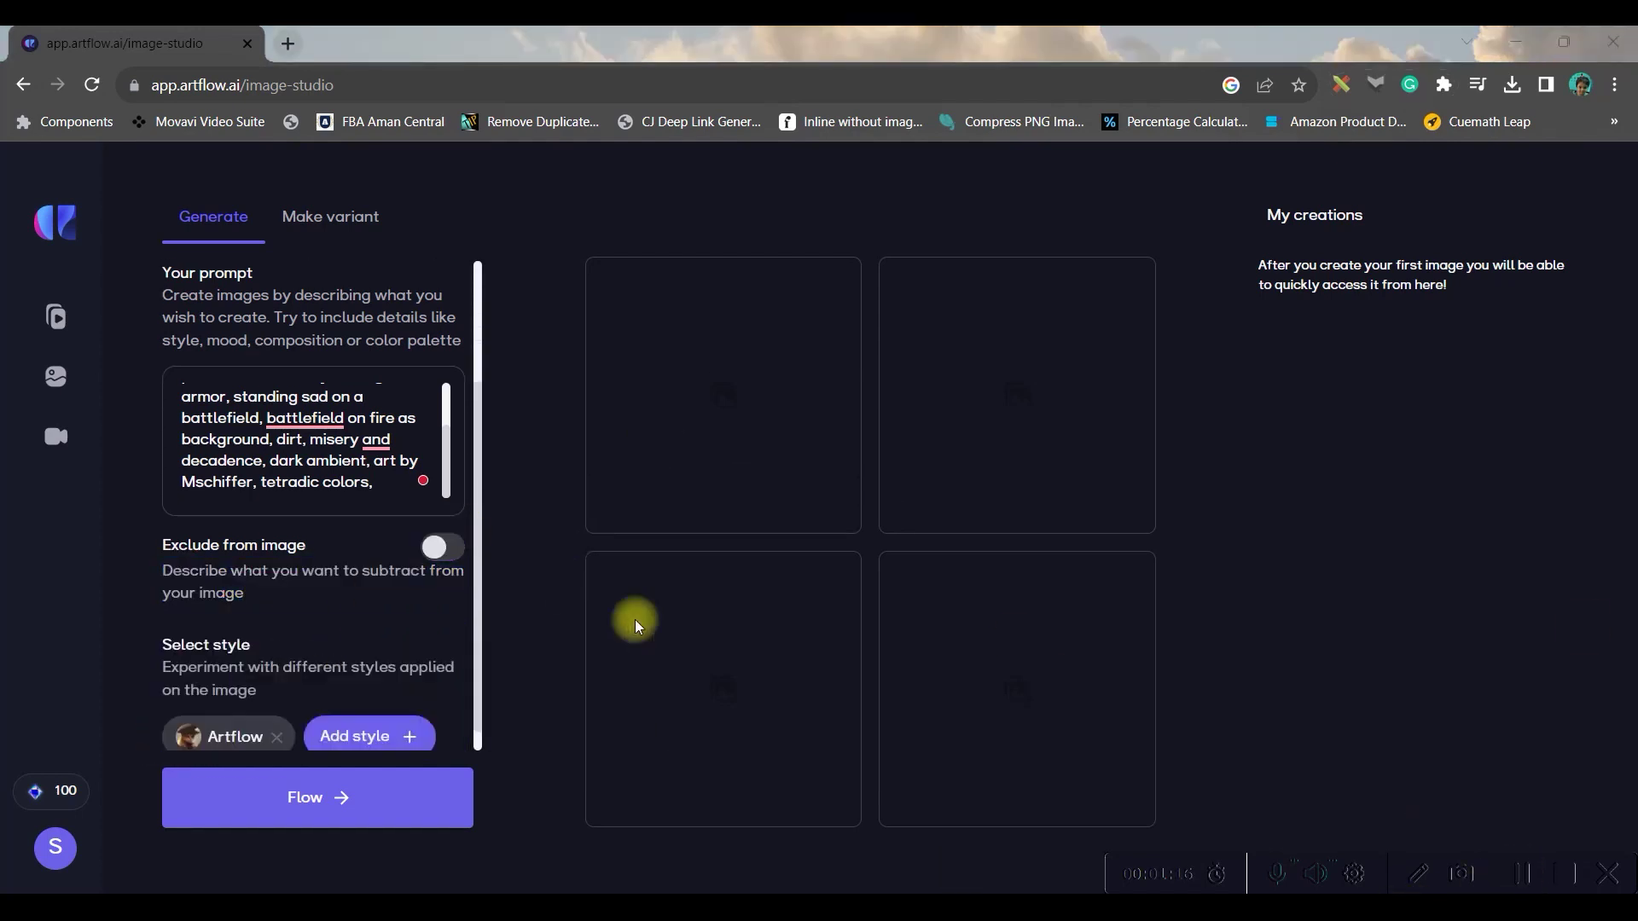
{"action": "mouse_move", "coordinate": [4, 729]}
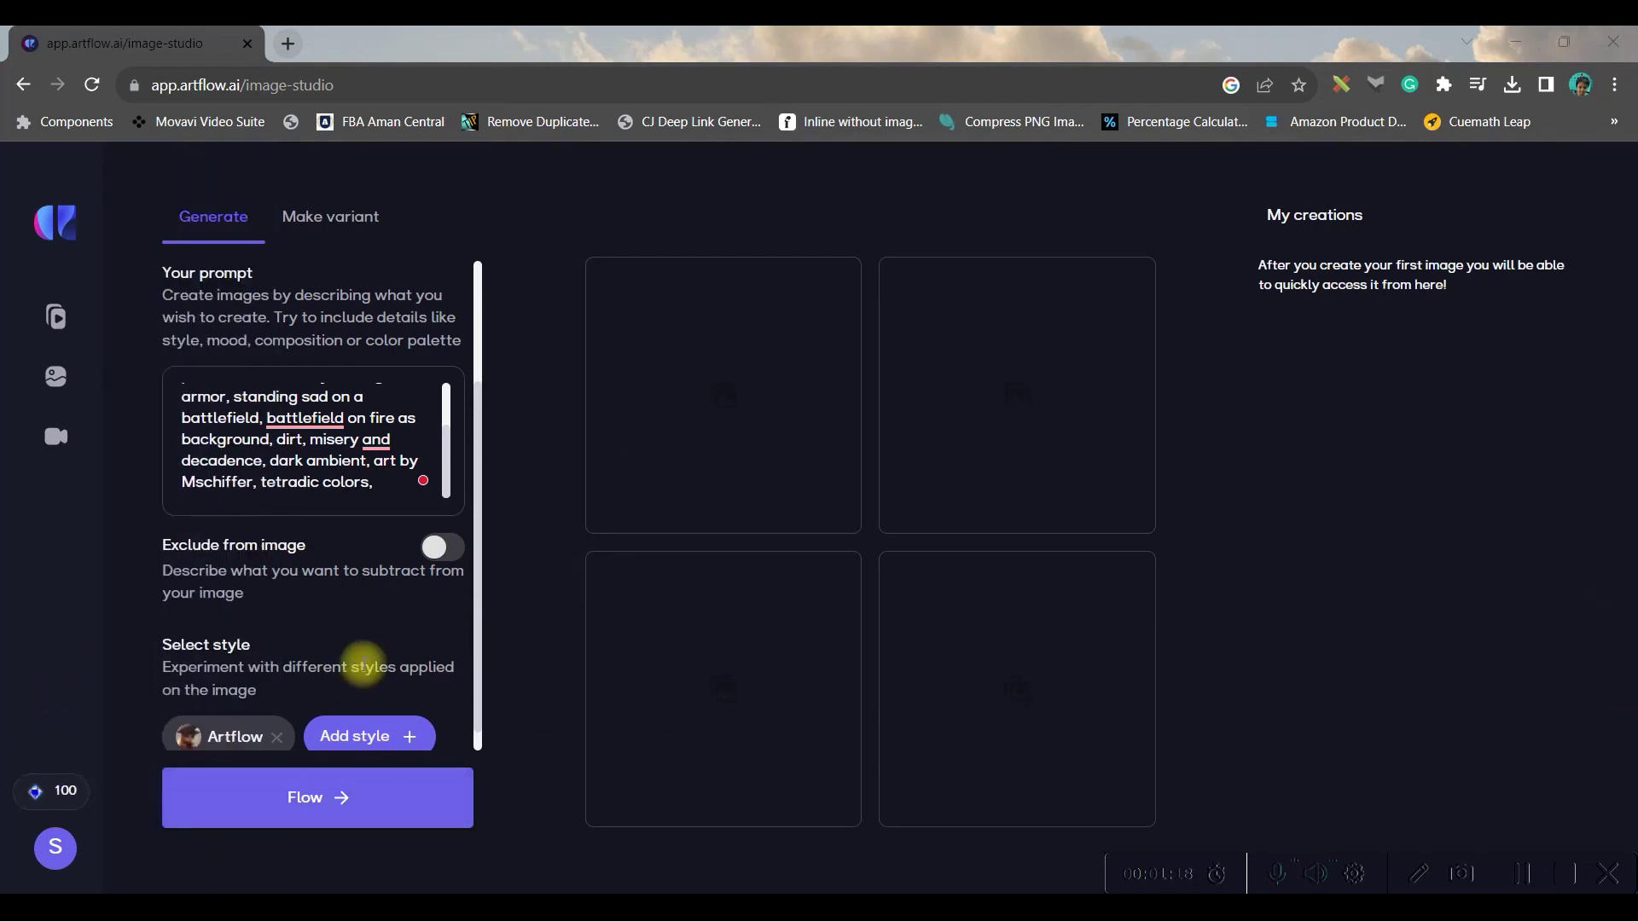
{"action": "scroll", "coordinate": [358, 687], "scroll_direction": "down", "scroll_amount": 1}
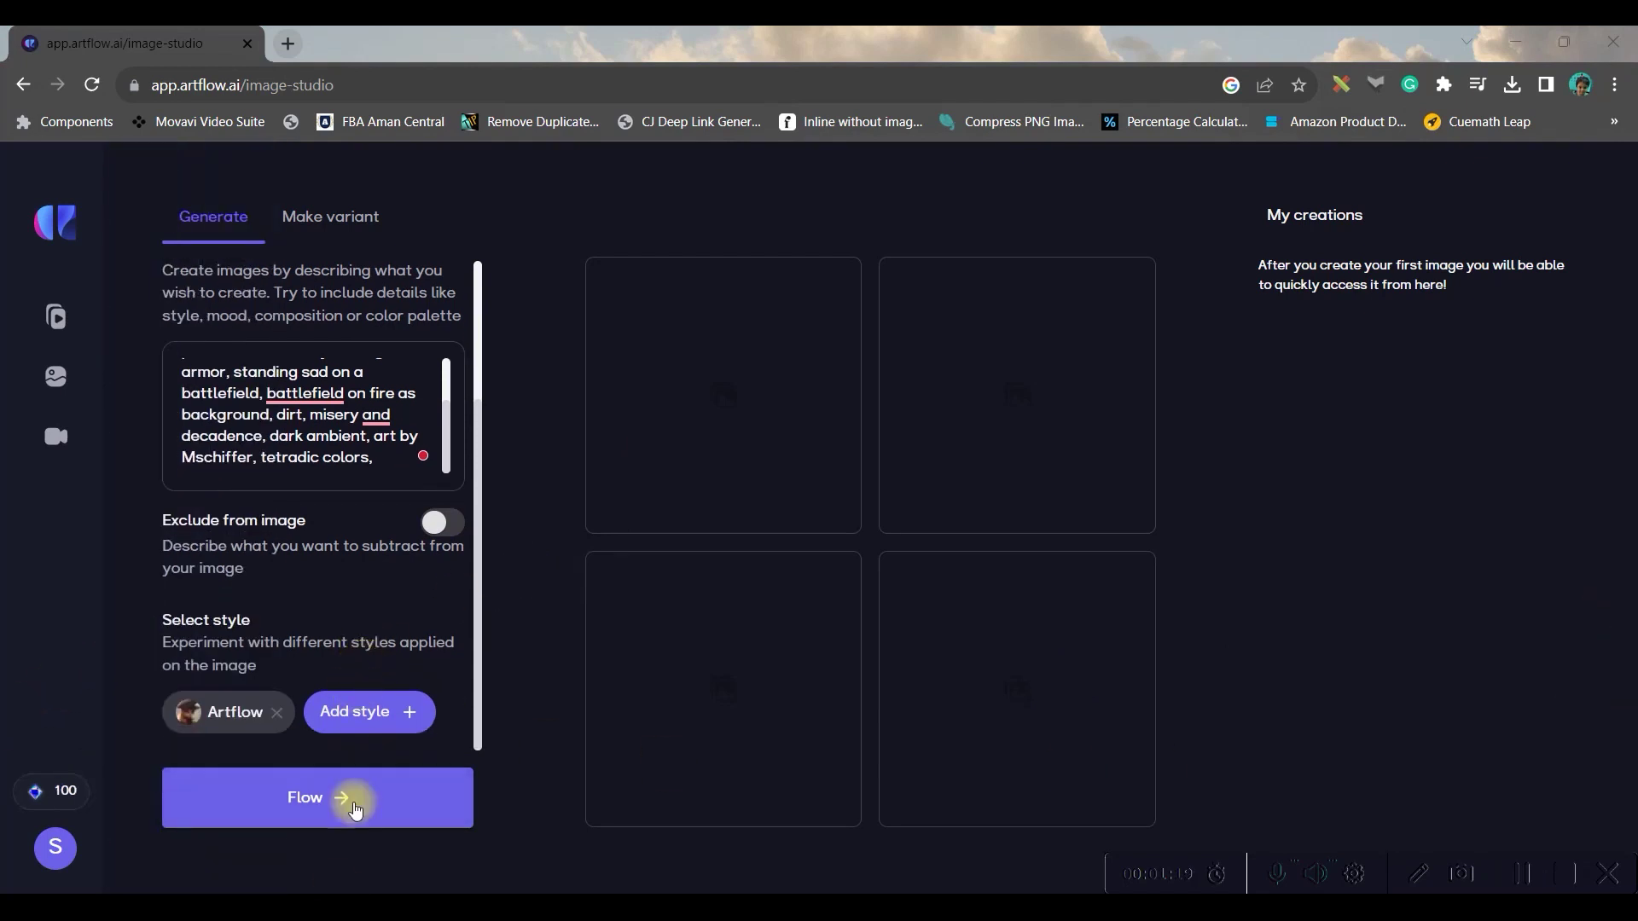
Step: Add the Cyberpunk style alongside Artflow and generate the images
{"action": "left_click", "coordinate": [363, 713]}
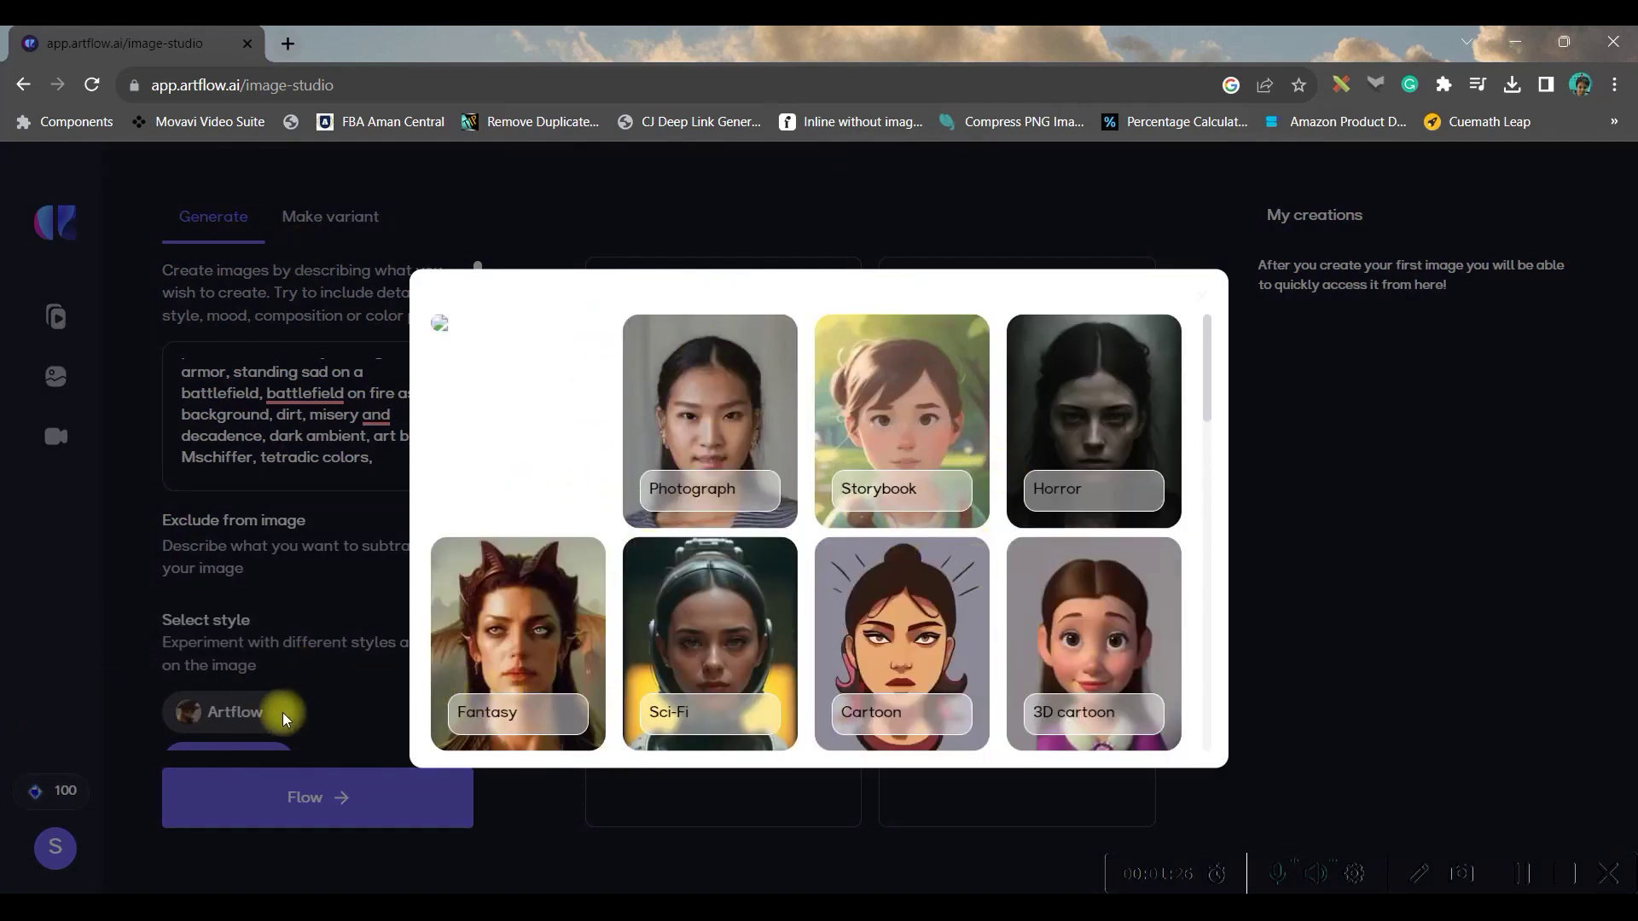
{"action": "scroll", "coordinate": [956, 609], "scroll_direction": "down", "scroll_amount": 3}
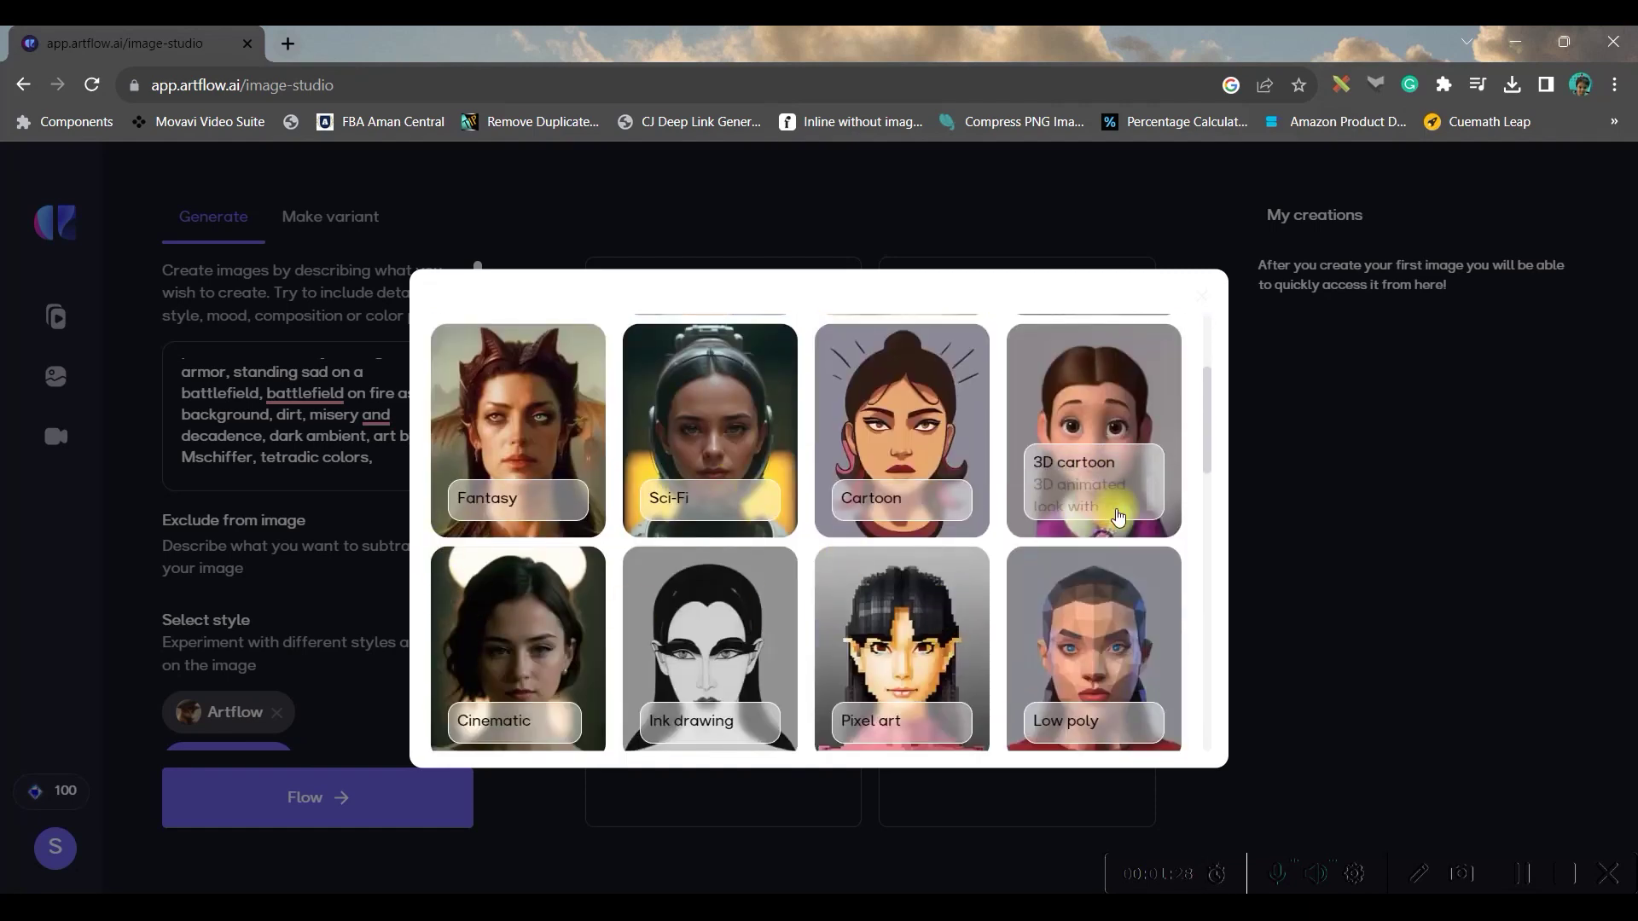
{"action": "mouse_move", "coordinate": [551, 483]}
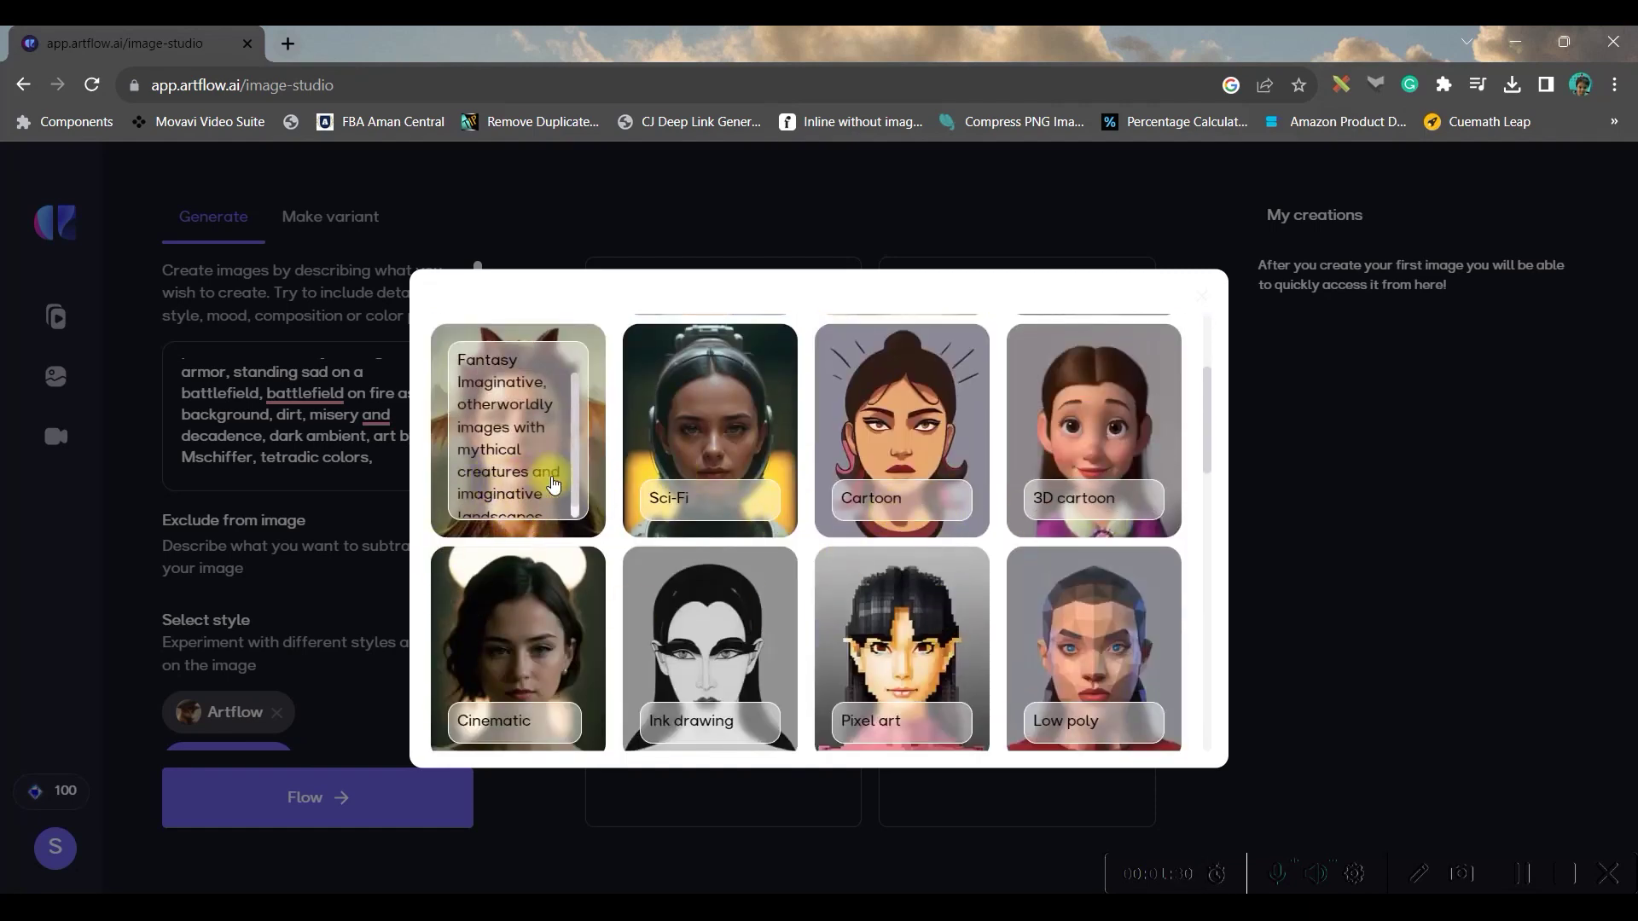
{"action": "scroll", "coordinate": [853, 631], "scroll_direction": "down", "scroll_amount": 10}
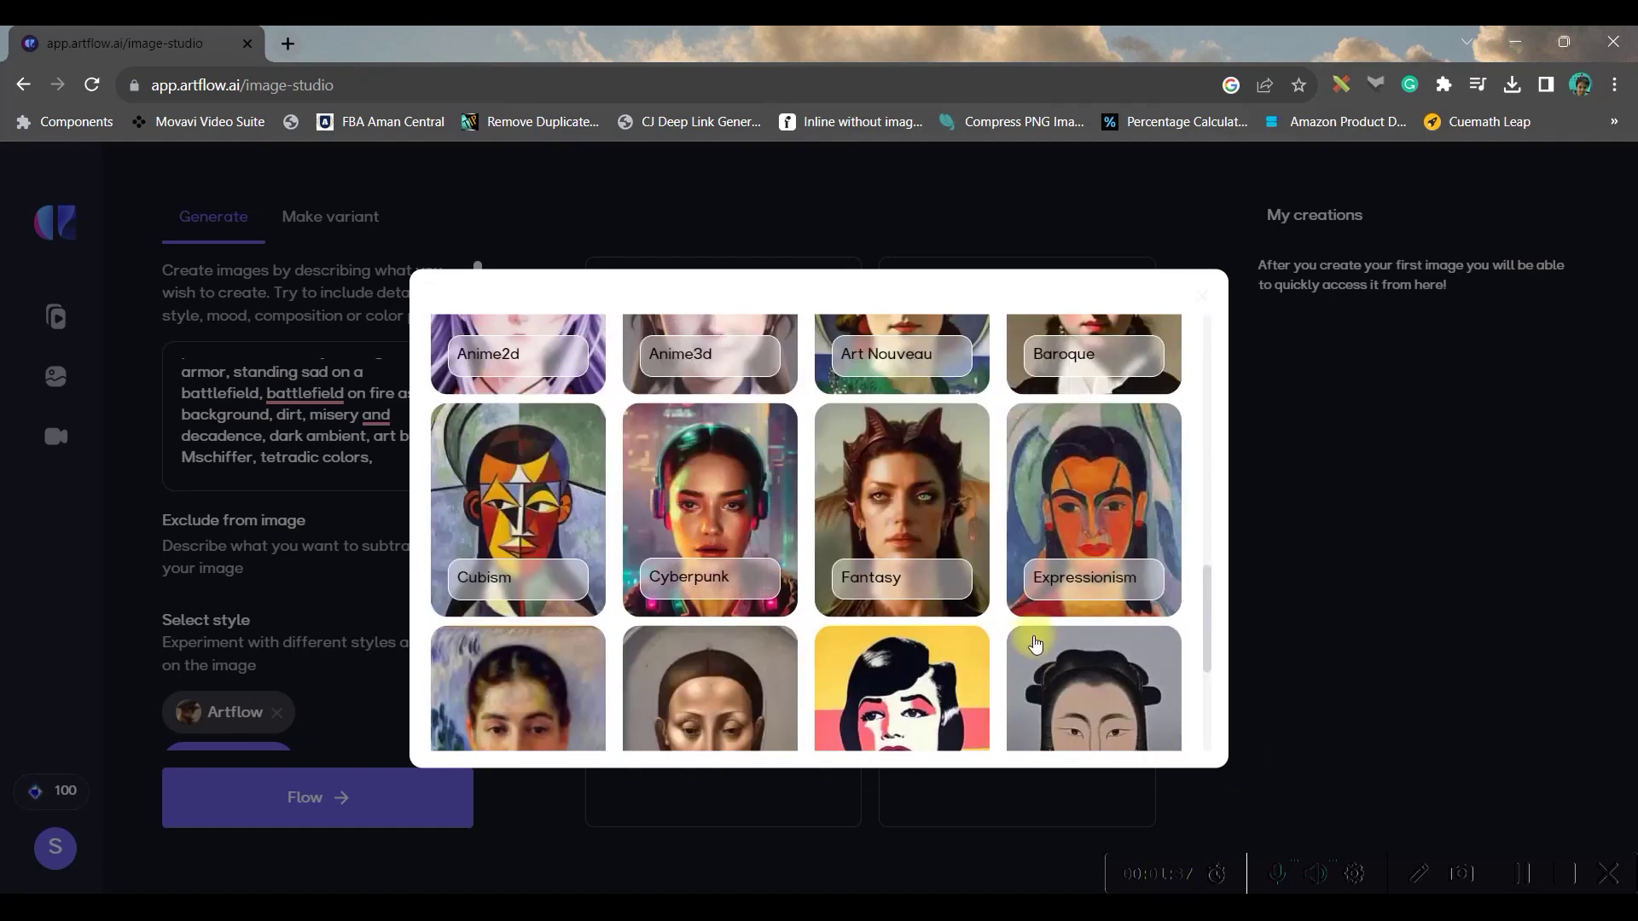
{"action": "left_click", "coordinate": [704, 553]}
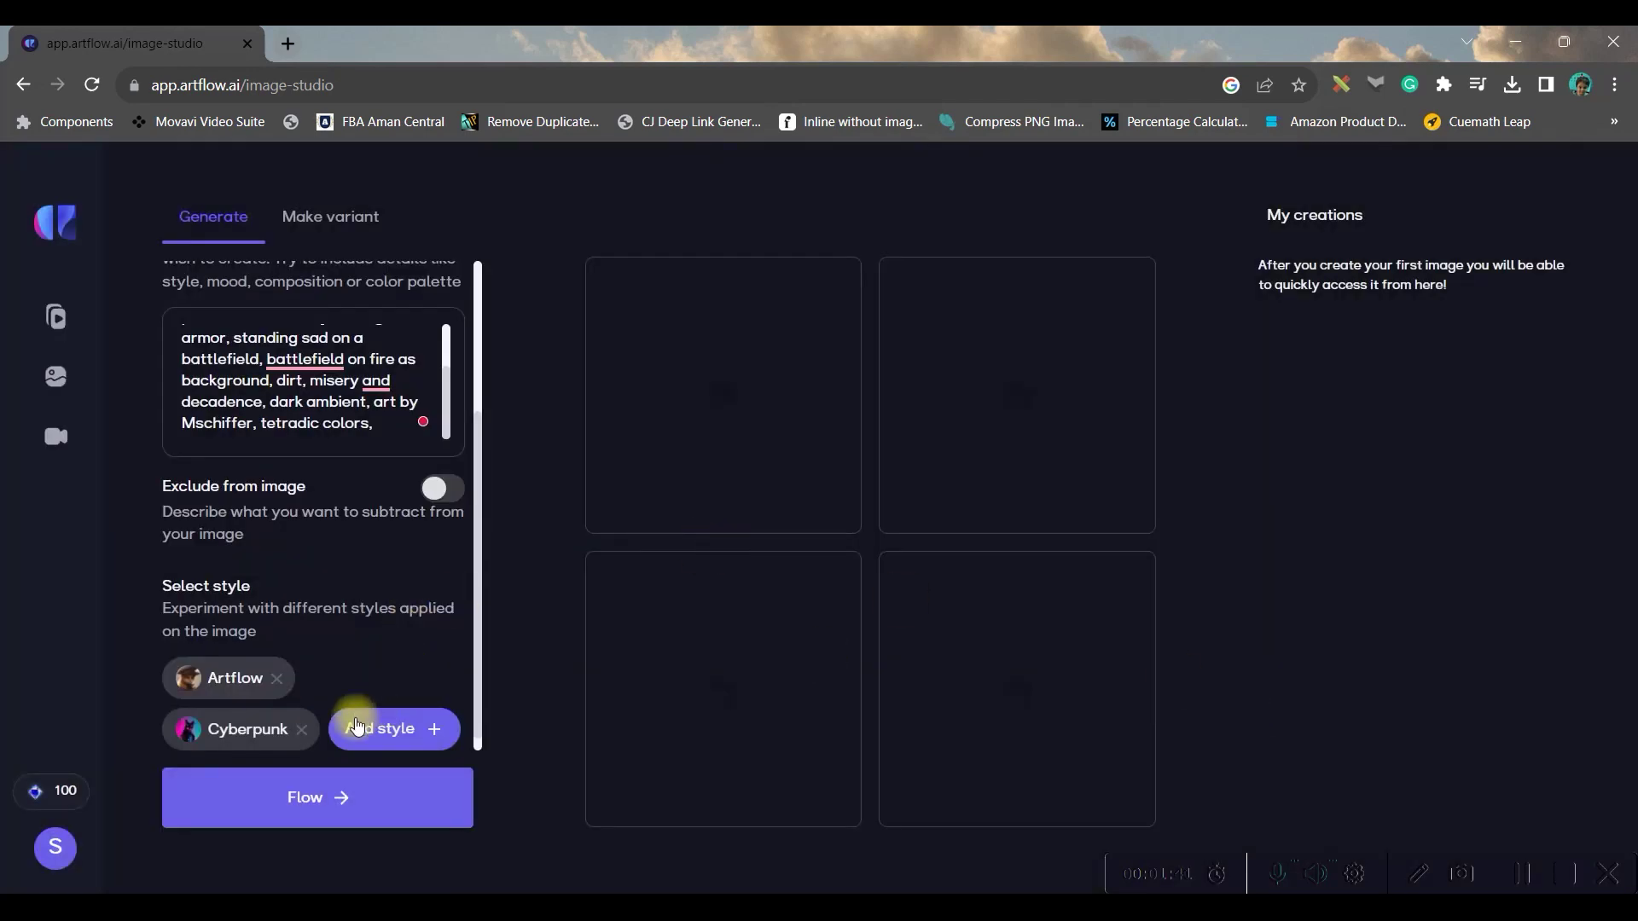
{"action": "left_click", "coordinate": [325, 802]}
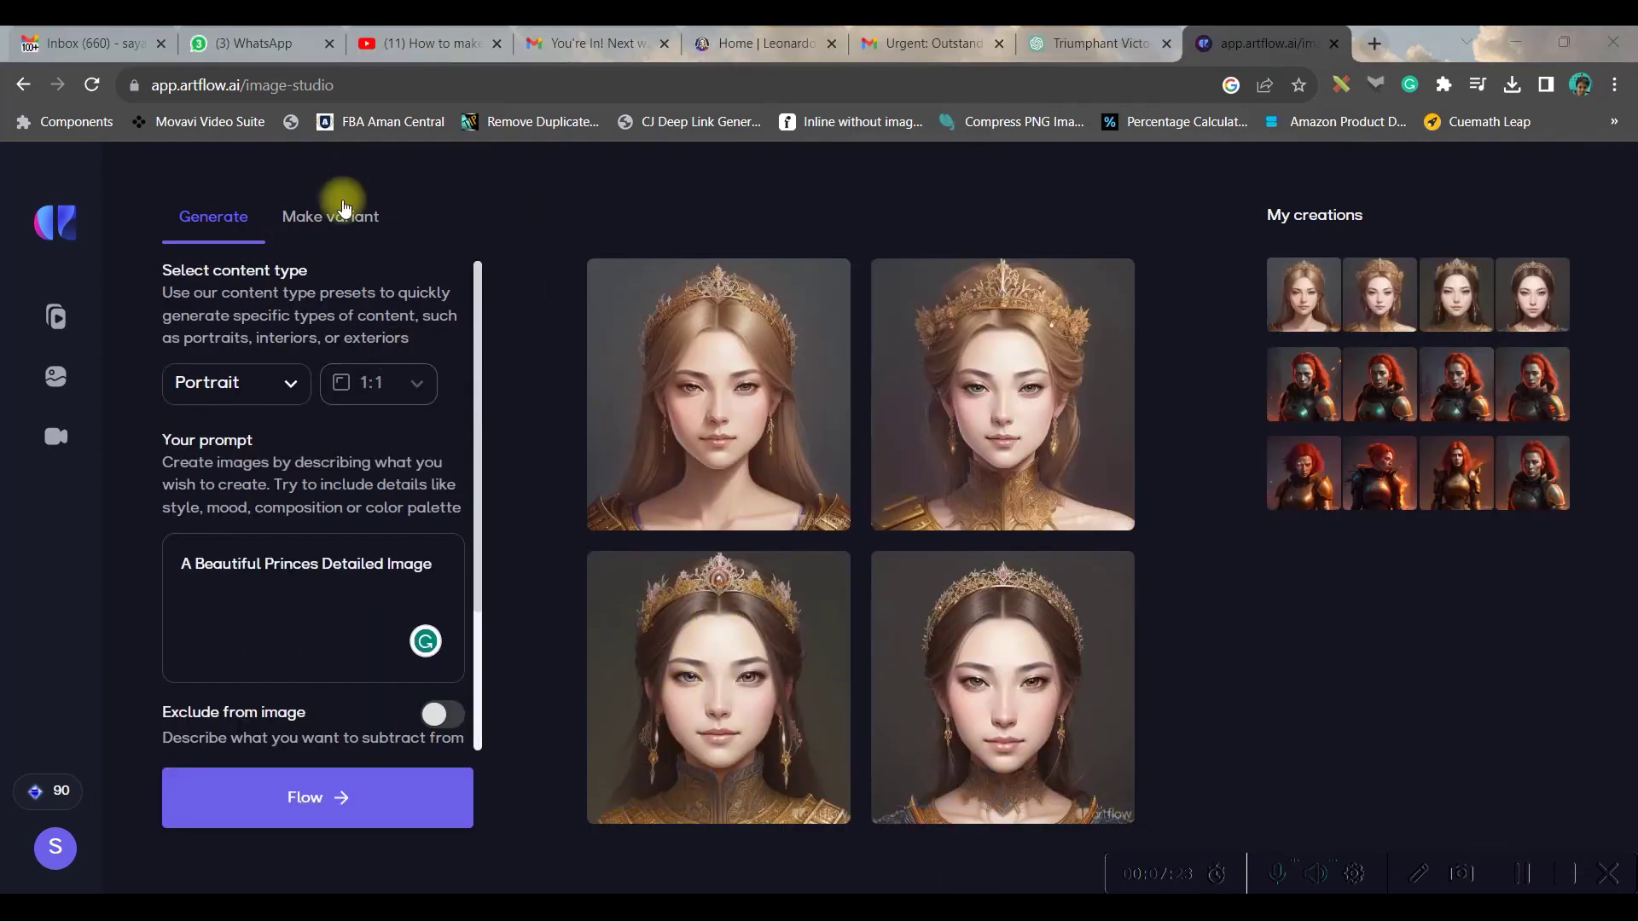
Step: View the first generated princess image under Make variant, then start a new video
{"action": "left_click", "coordinate": [337, 215]}
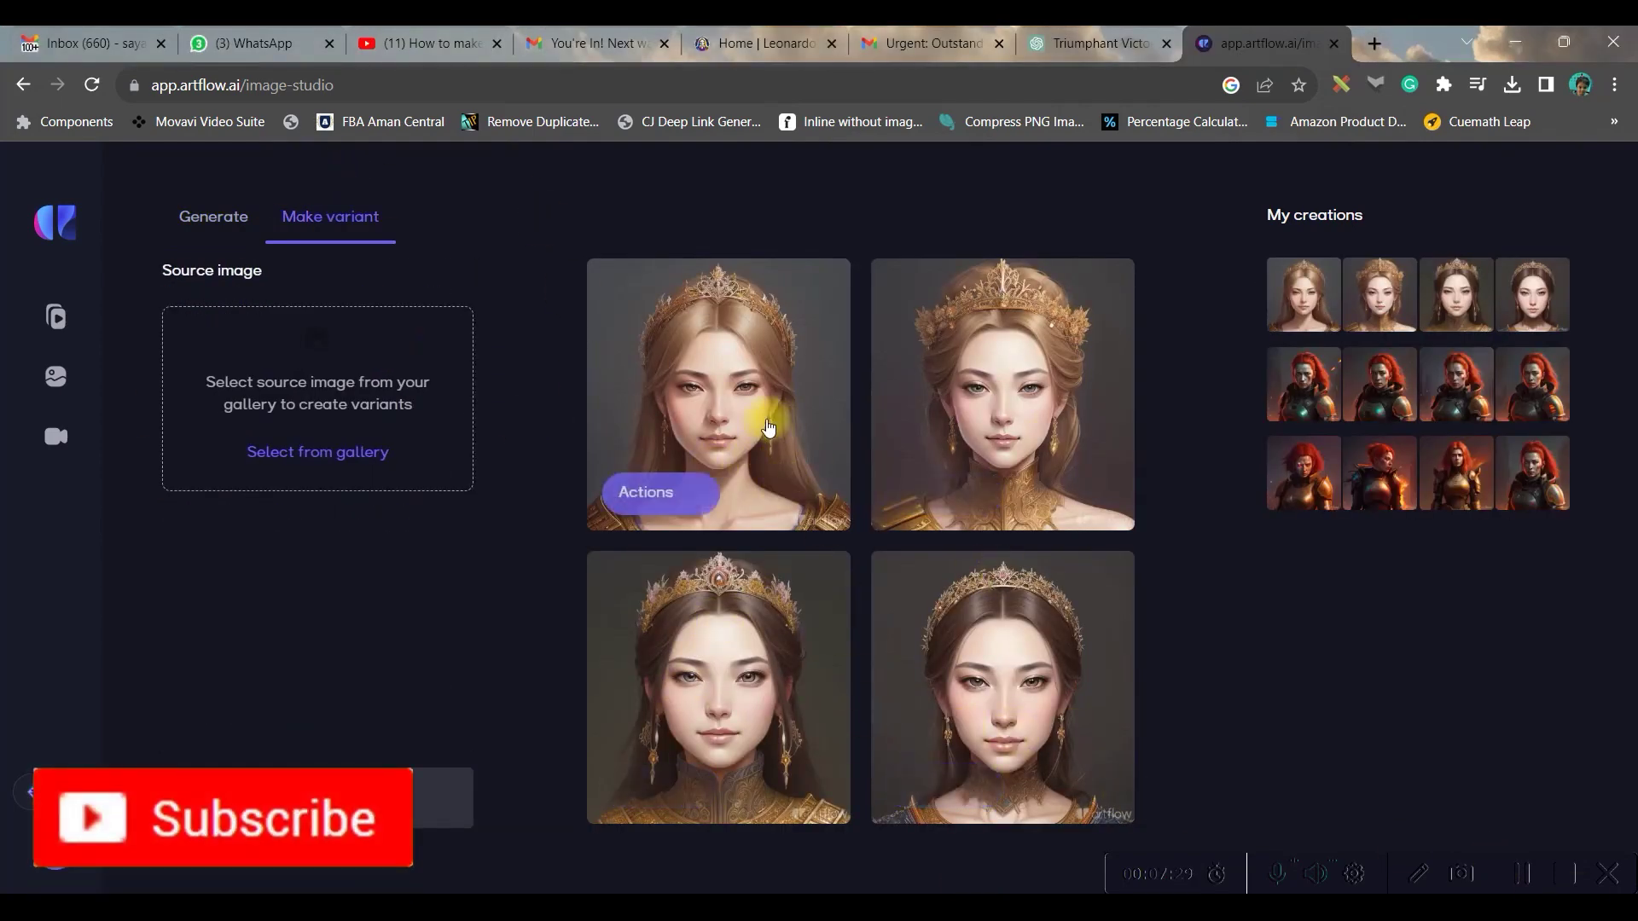
{"action": "left_click", "coordinate": [731, 422]}
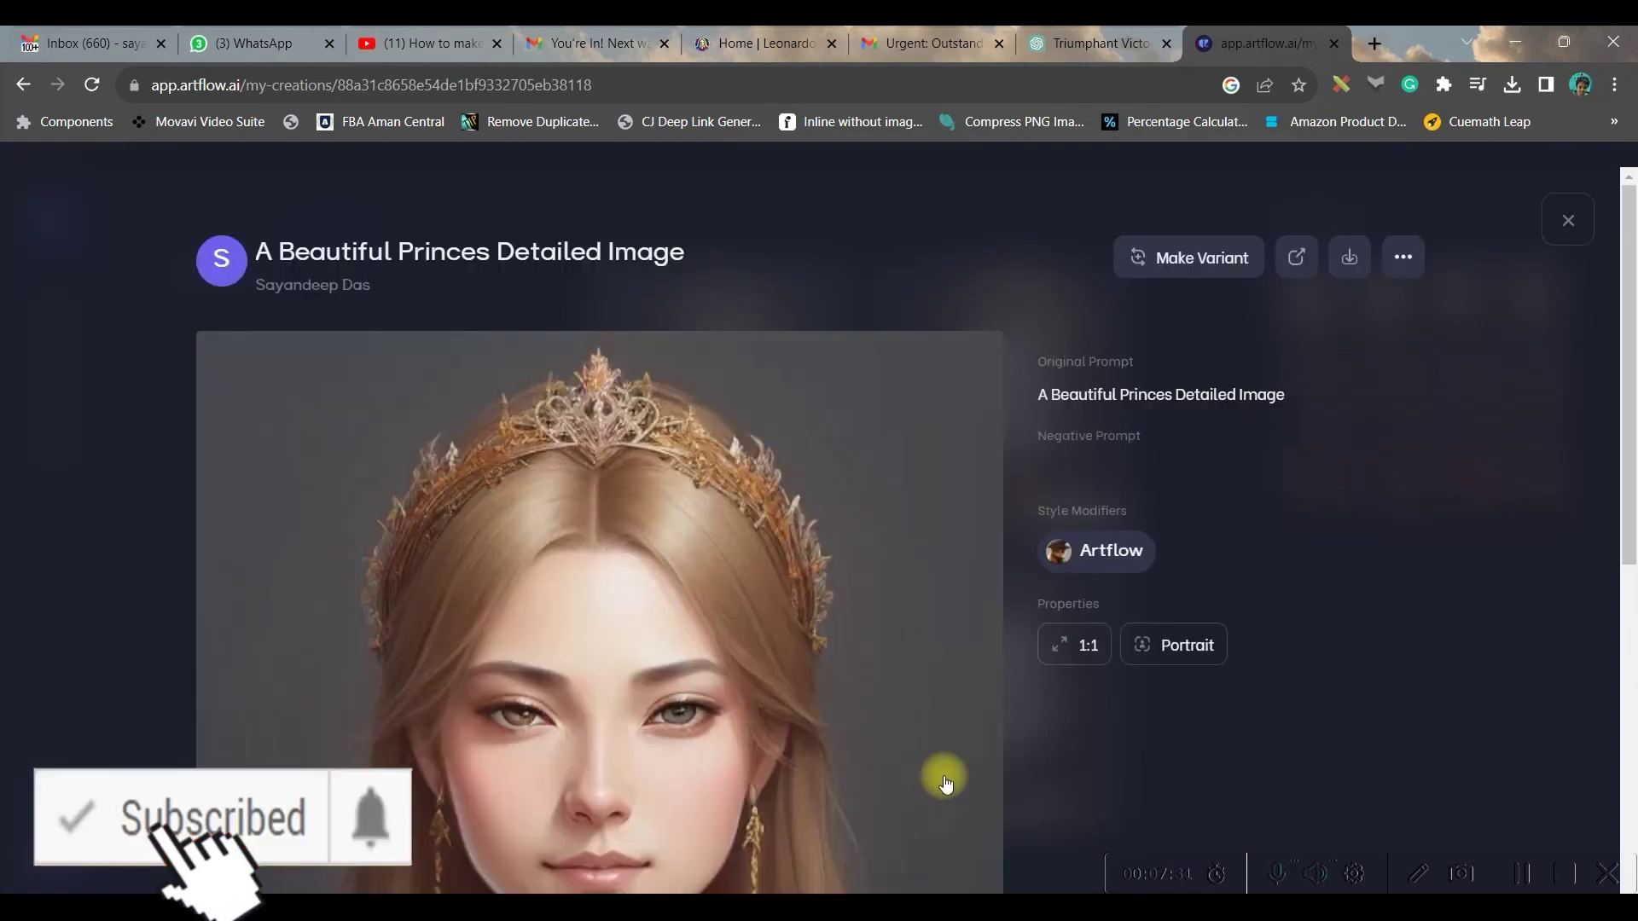
{"action": "scroll", "coordinate": [885, 322], "scroll_direction": "down", "scroll_amount": 6}
{"action": "scroll", "coordinate": [933, 348], "scroll_direction": "up", "scroll_amount": 3}
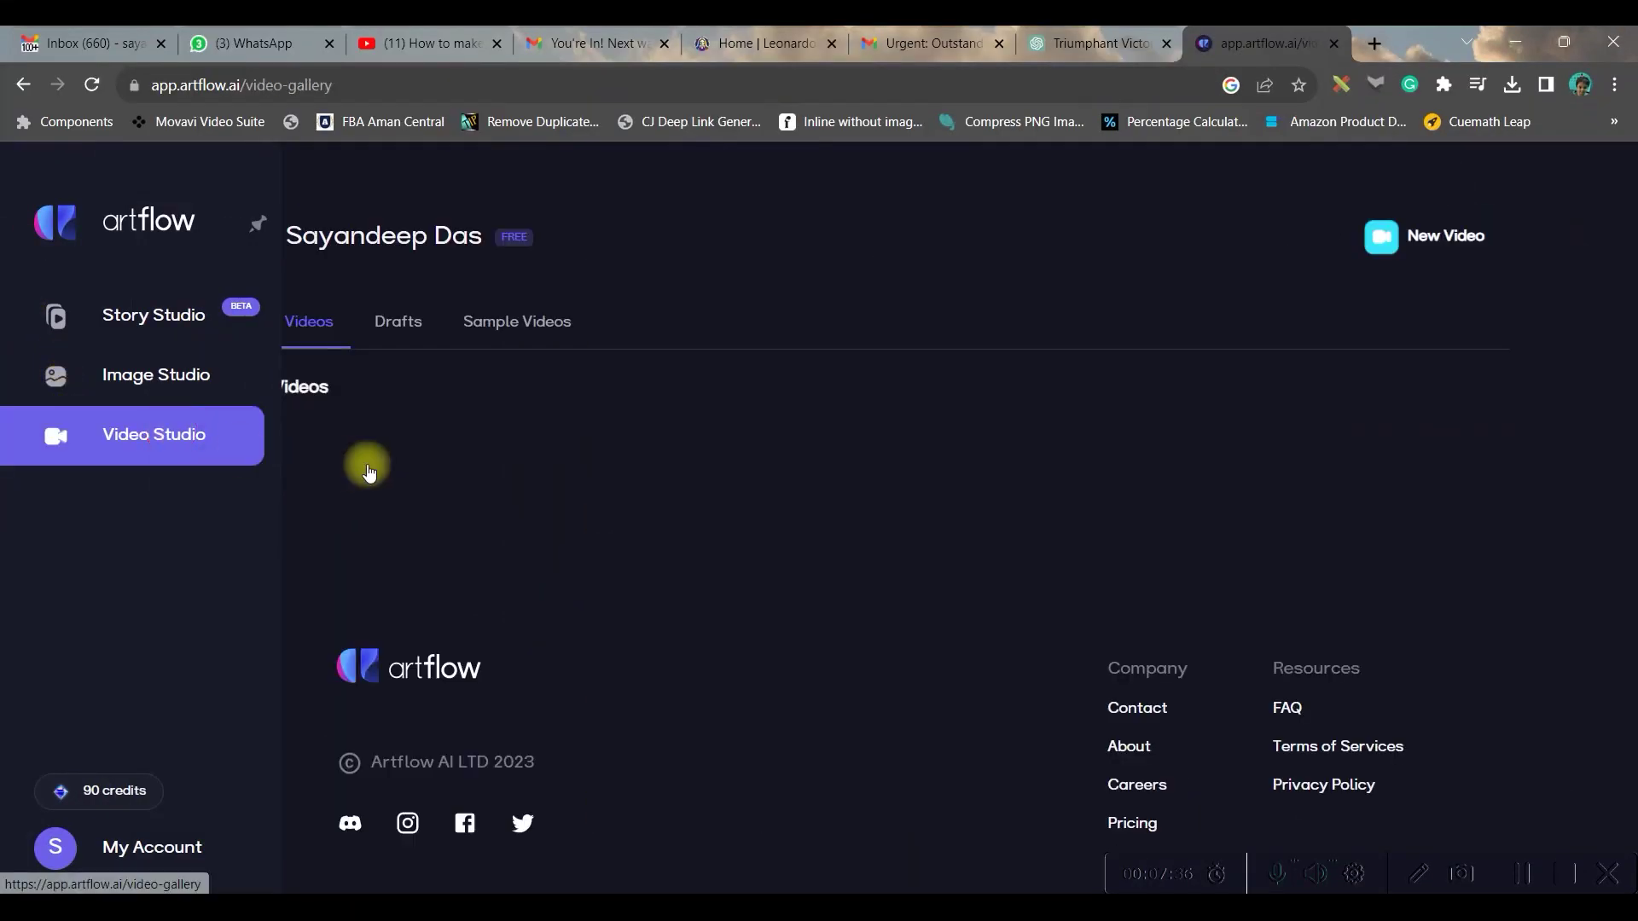
{"action": "left_click", "coordinate": [1426, 237]}
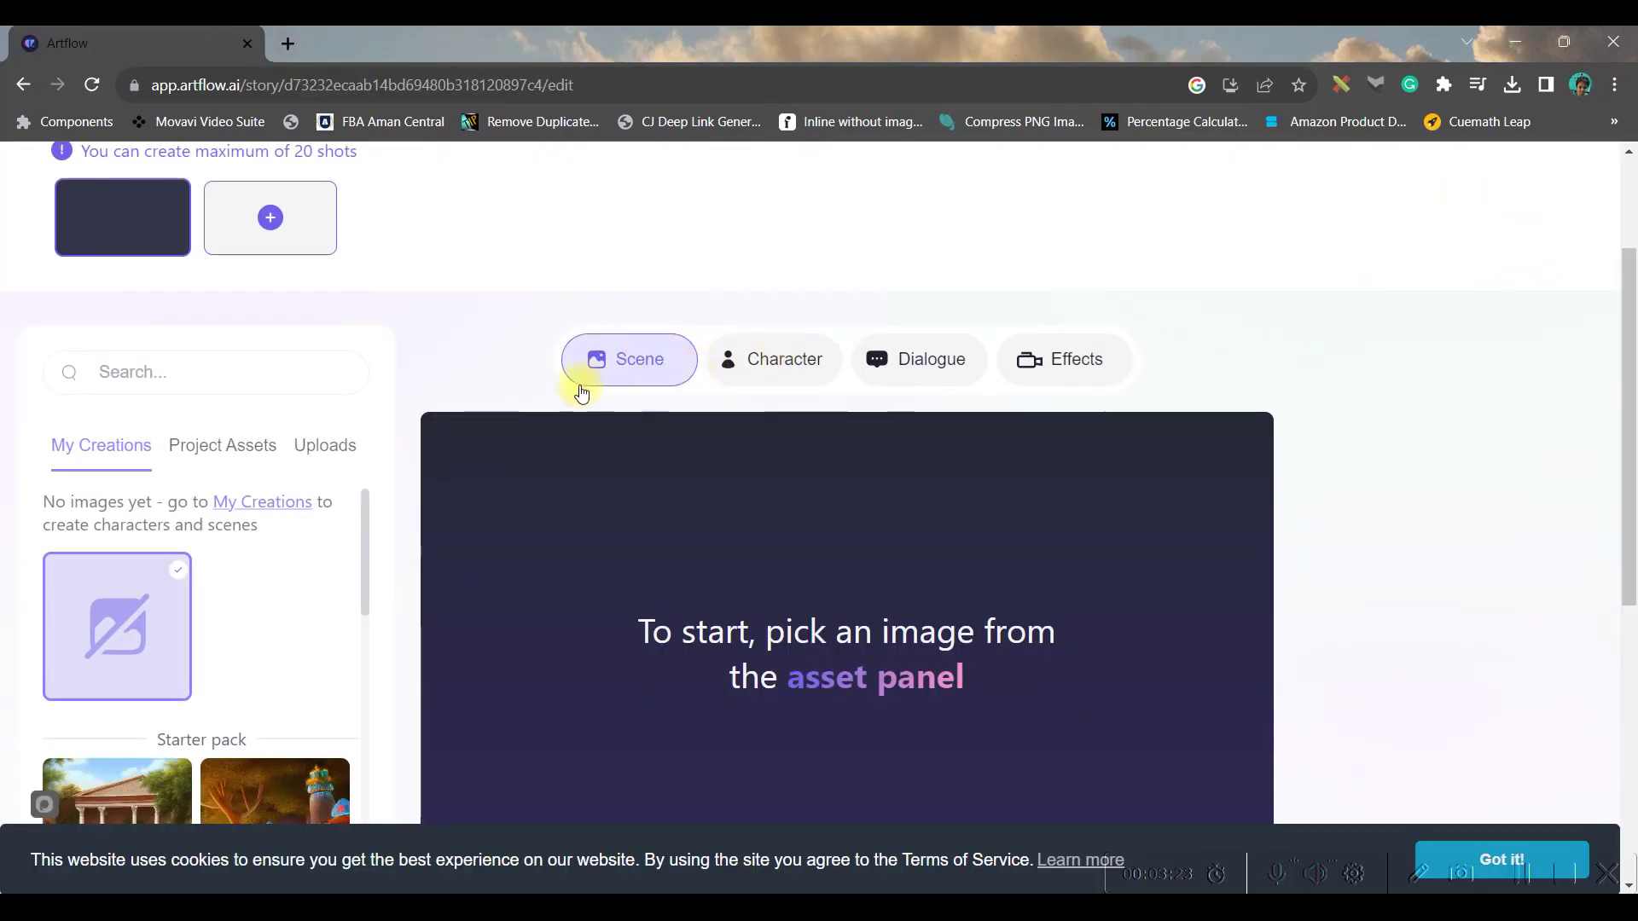
Step: Browse the Character and Dialogue tabs, then pick the garden stone-arch image as the scene
{"action": "left_click", "coordinate": [800, 363]}
{"action": "left_click", "coordinate": [927, 361]}
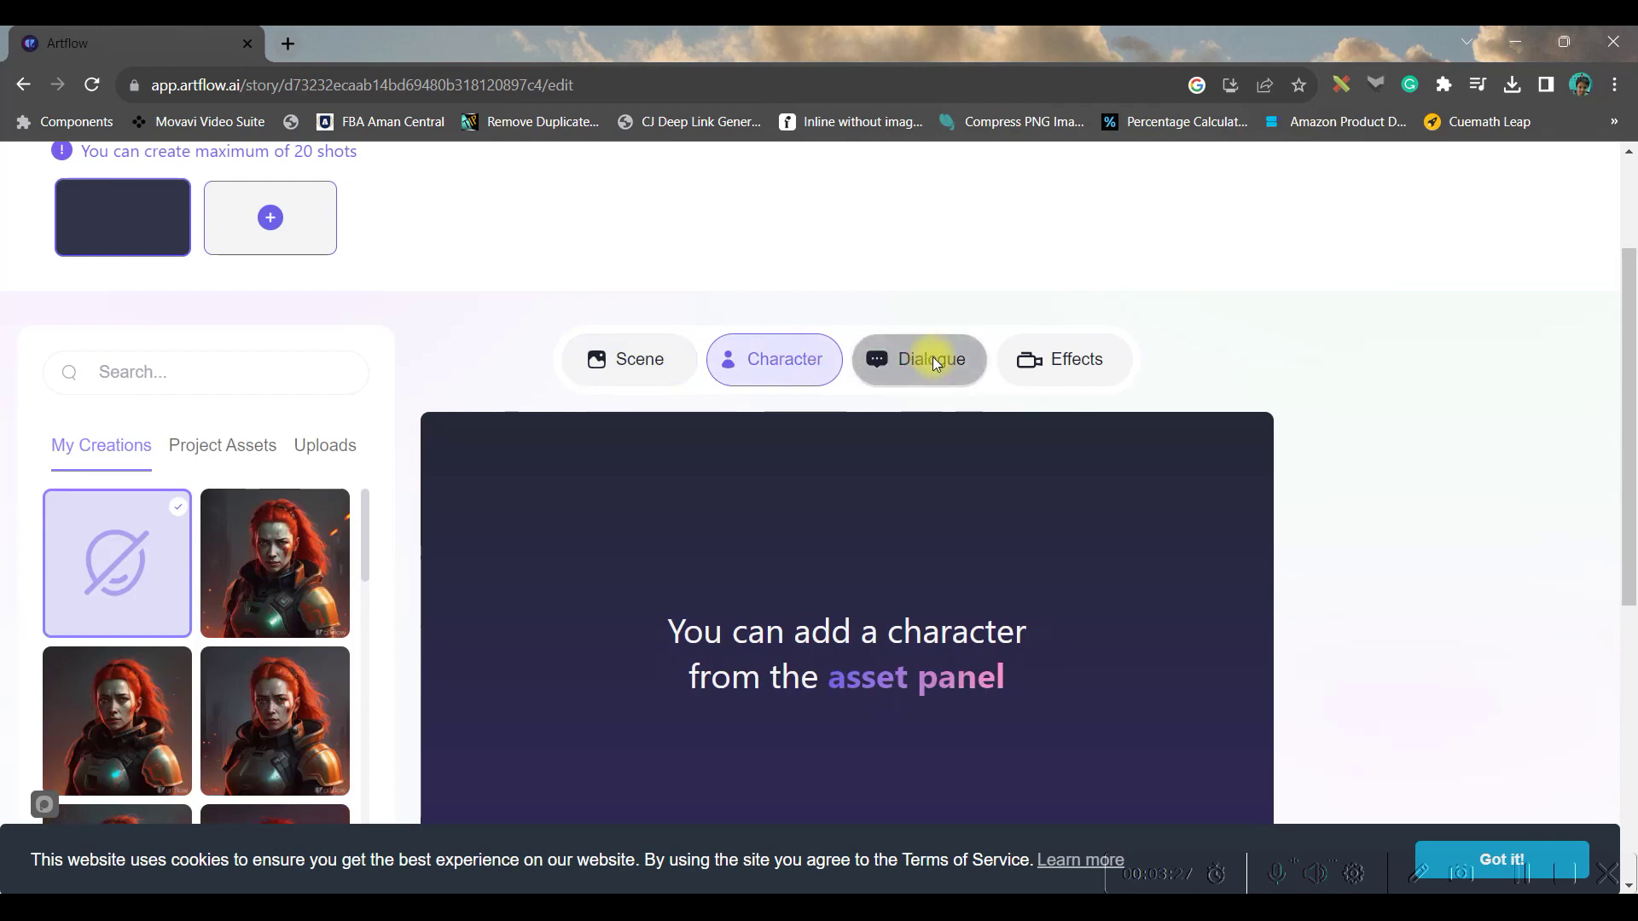
{"action": "scroll", "coordinate": [1084, 355], "scroll_direction": "up", "scroll_amount": 3}
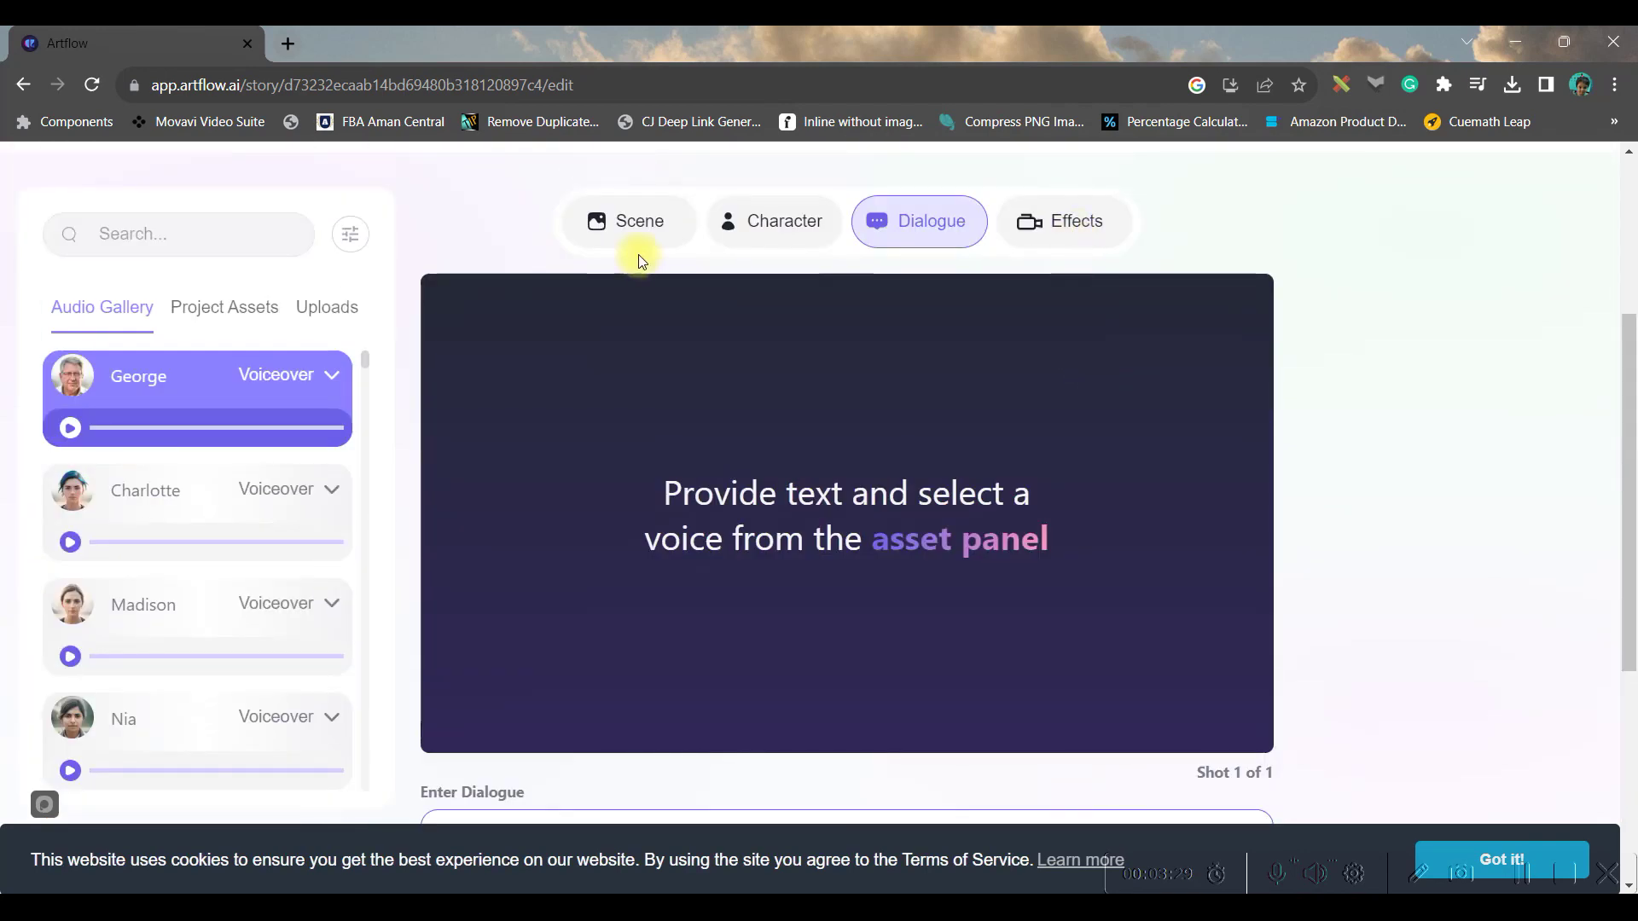
{"action": "left_click", "coordinate": [625, 219]}
{"action": "scroll", "coordinate": [220, 489], "scroll_direction": "down", "scroll_amount": 6}
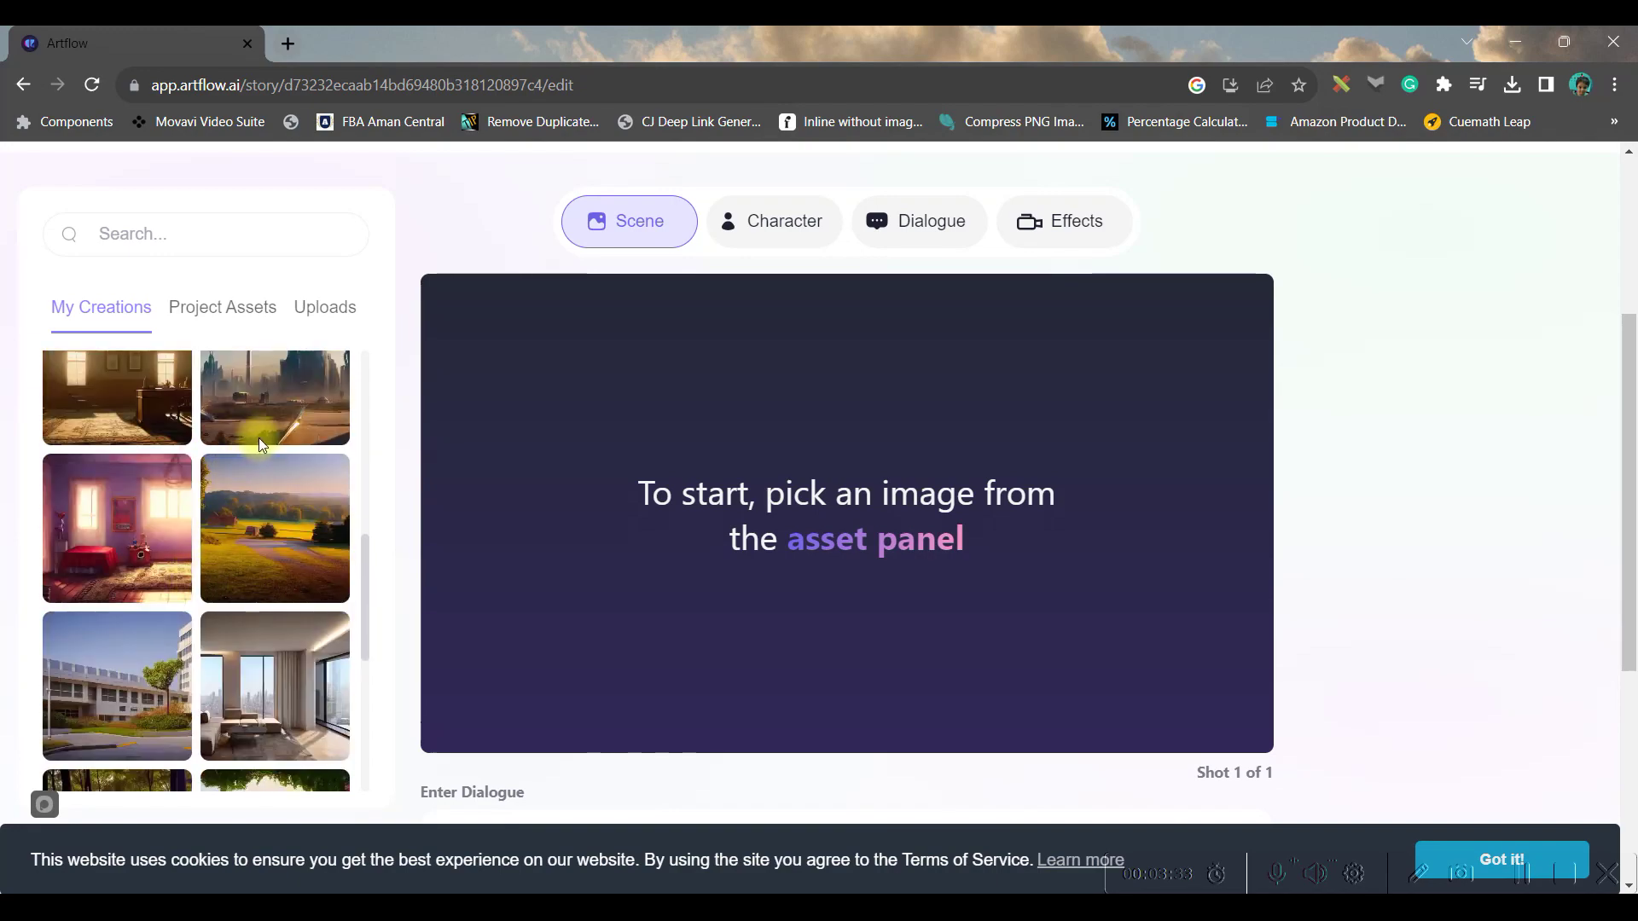
{"action": "scroll", "coordinate": [285, 438], "scroll_direction": "down", "scroll_amount": 5}
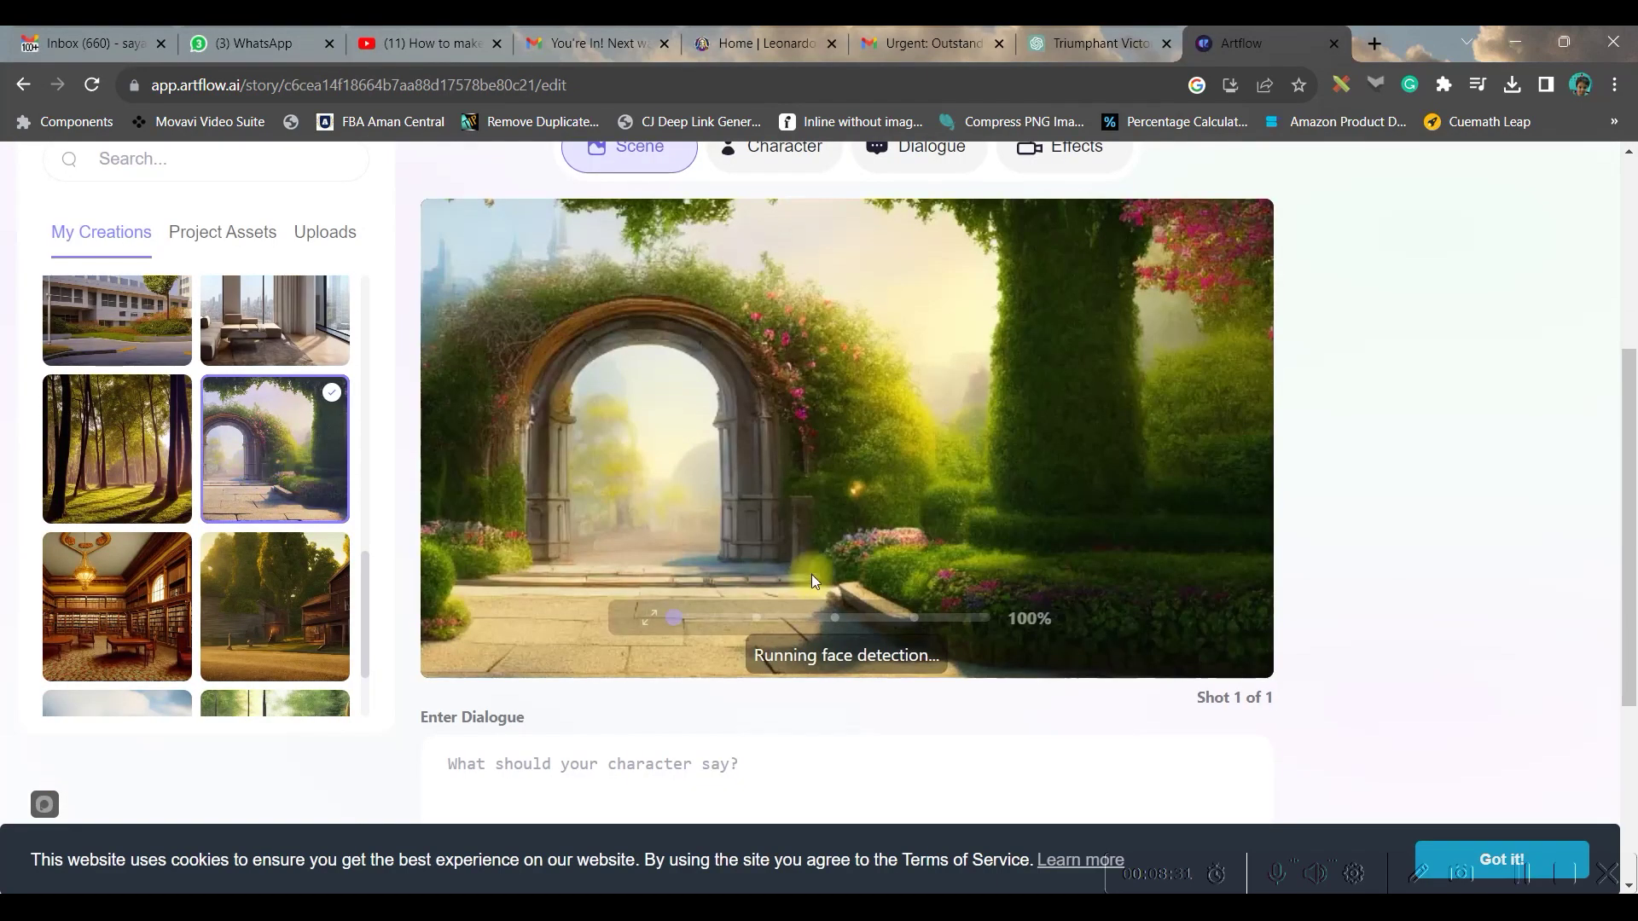
{"action": "scroll", "coordinate": [559, 516], "scroll_direction": "up", "scroll_amount": 5}
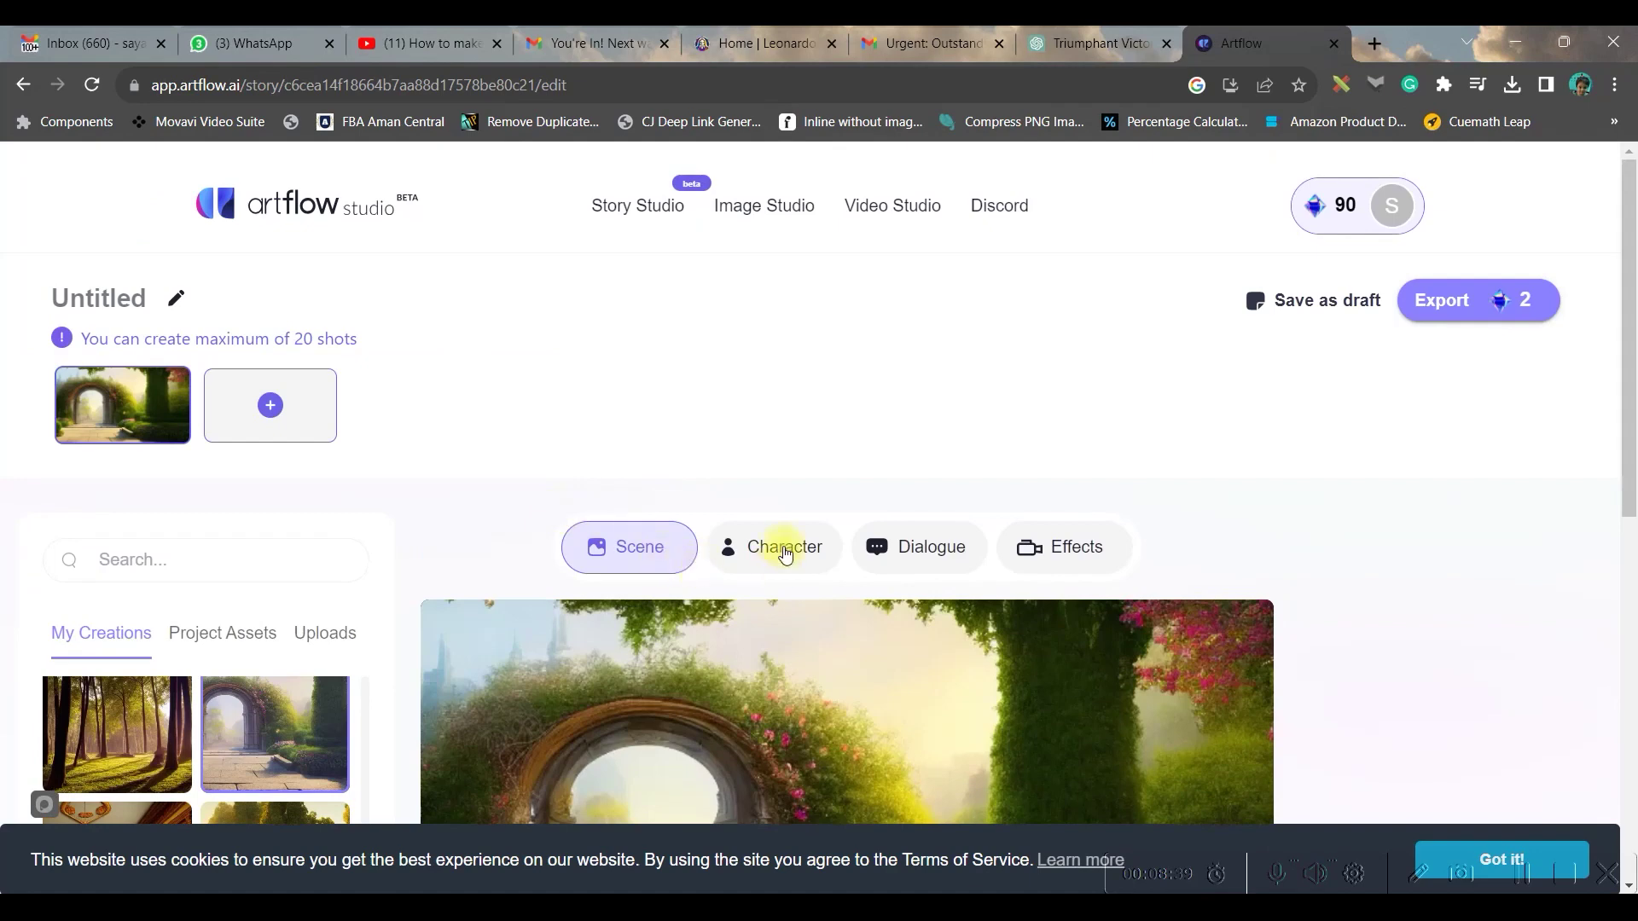
{"action": "left_click", "coordinate": [786, 550]}
Step: Place the princess portrait in the scene as a full rectangular portrait
{"action": "left_click", "coordinate": [282, 741]}
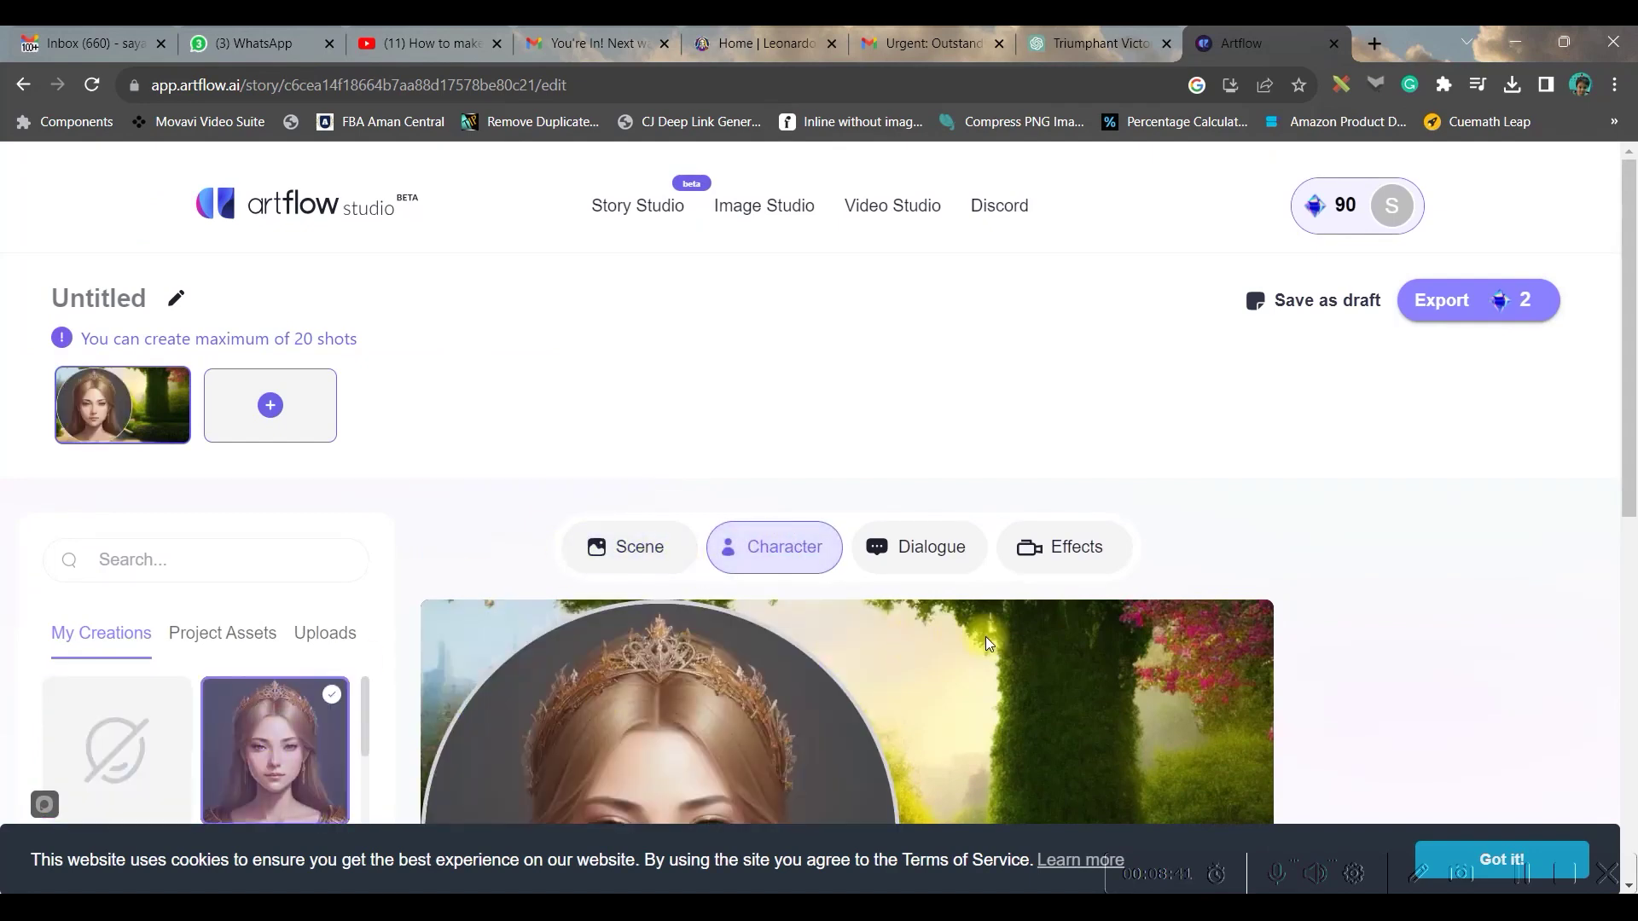
{"action": "scroll", "coordinate": [749, 640], "scroll_direction": "down", "scroll_amount": 3}
{"action": "left_click_drag", "start_coordinate": [749, 640], "coordinate": [896, 633]}
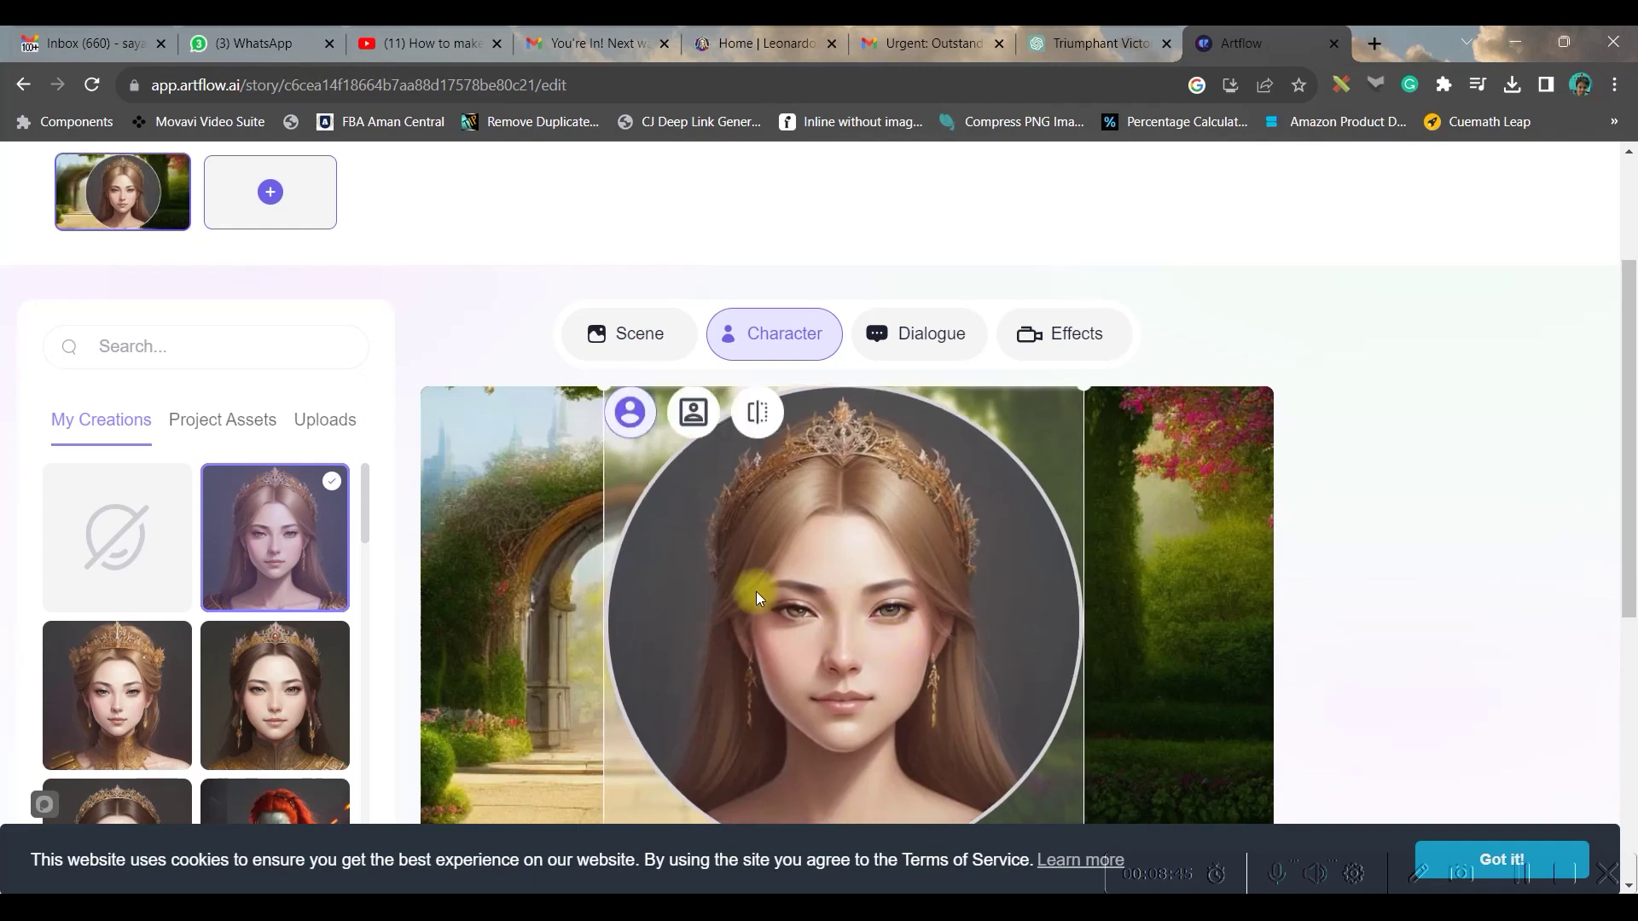
{"action": "left_click", "coordinate": [695, 415]}
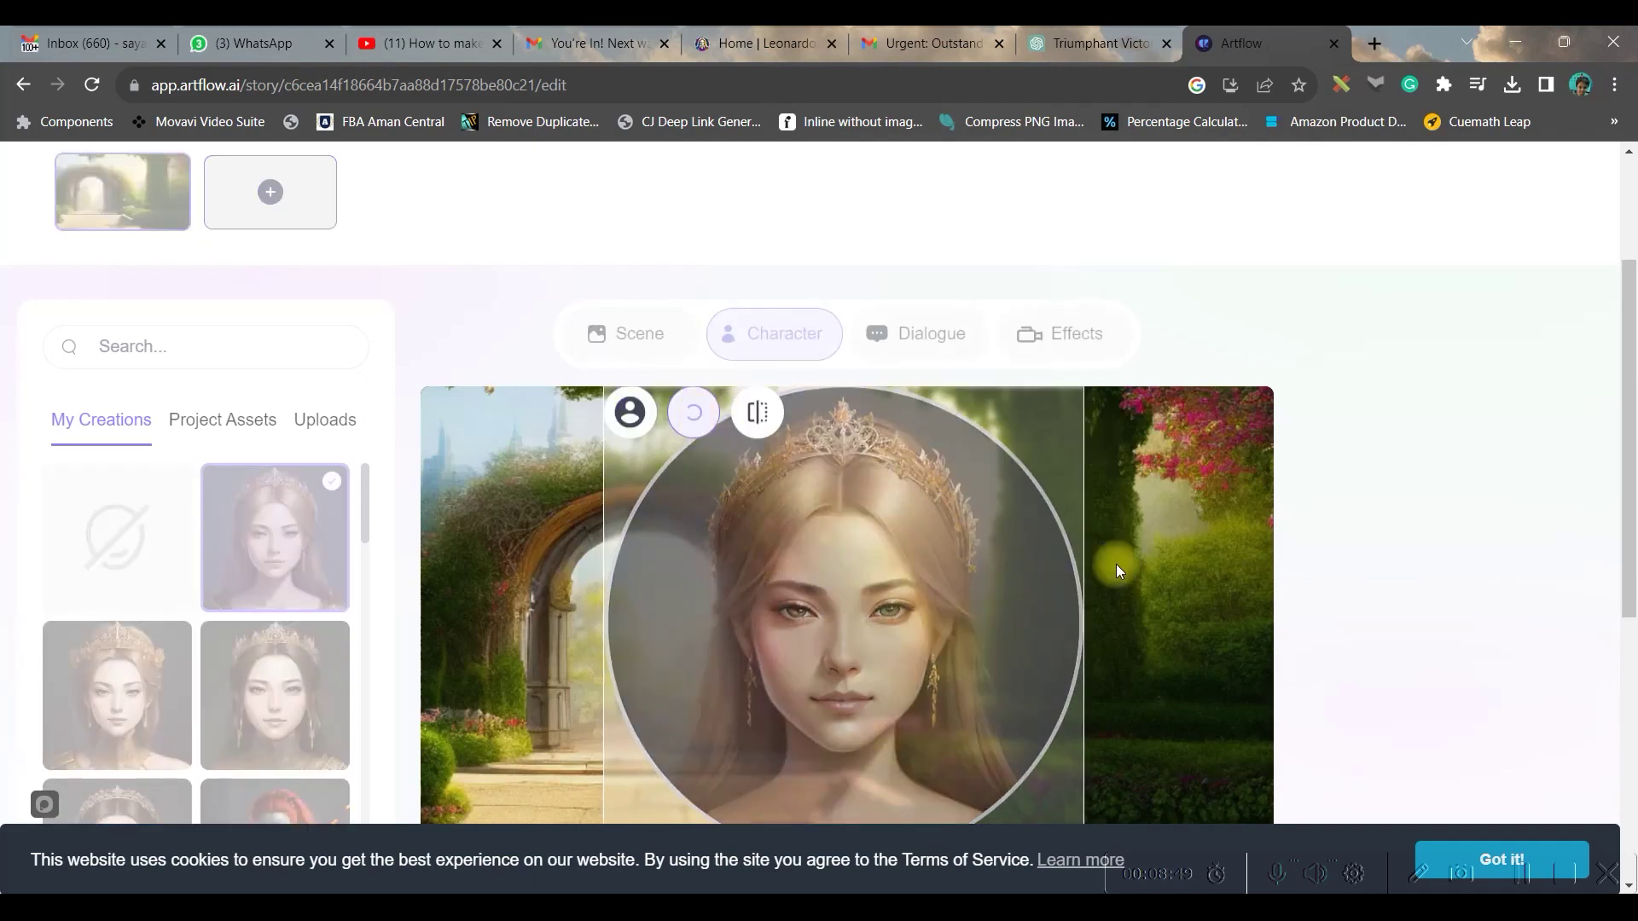
Step: Nudge the princess slightly right, shrink her, and bring up the Dialogue settings
{"action": "scroll", "coordinate": [939, 606], "scroll_direction": "down", "scroll_amount": 1}
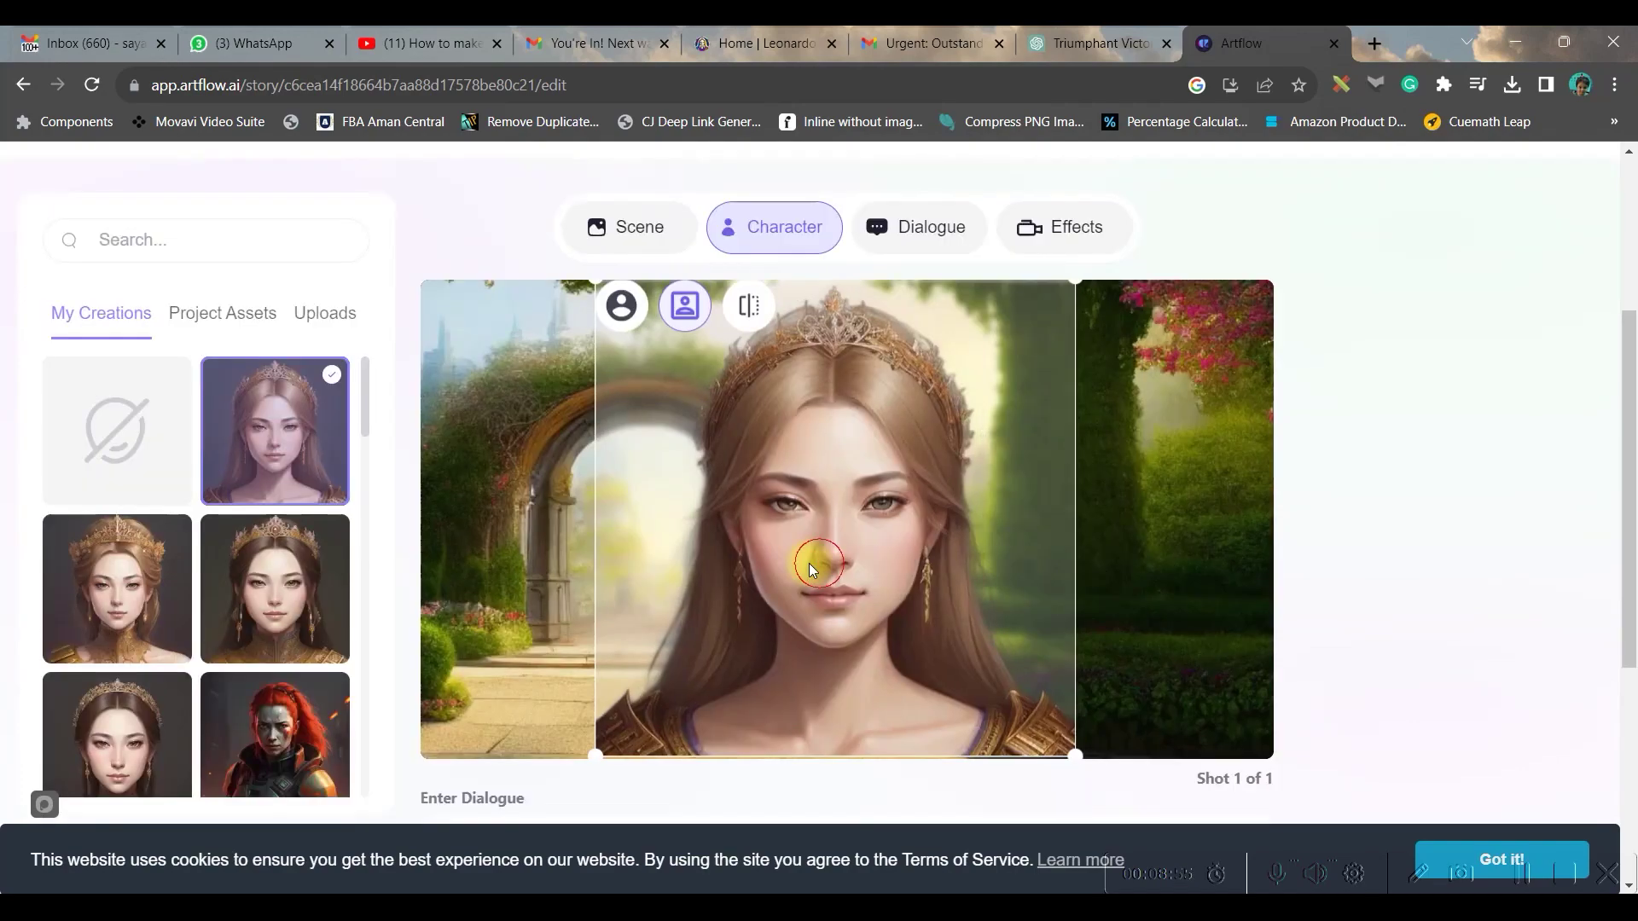
{"action": "left_click_drag", "start_coordinate": [818, 566], "coordinate": [822, 567]}
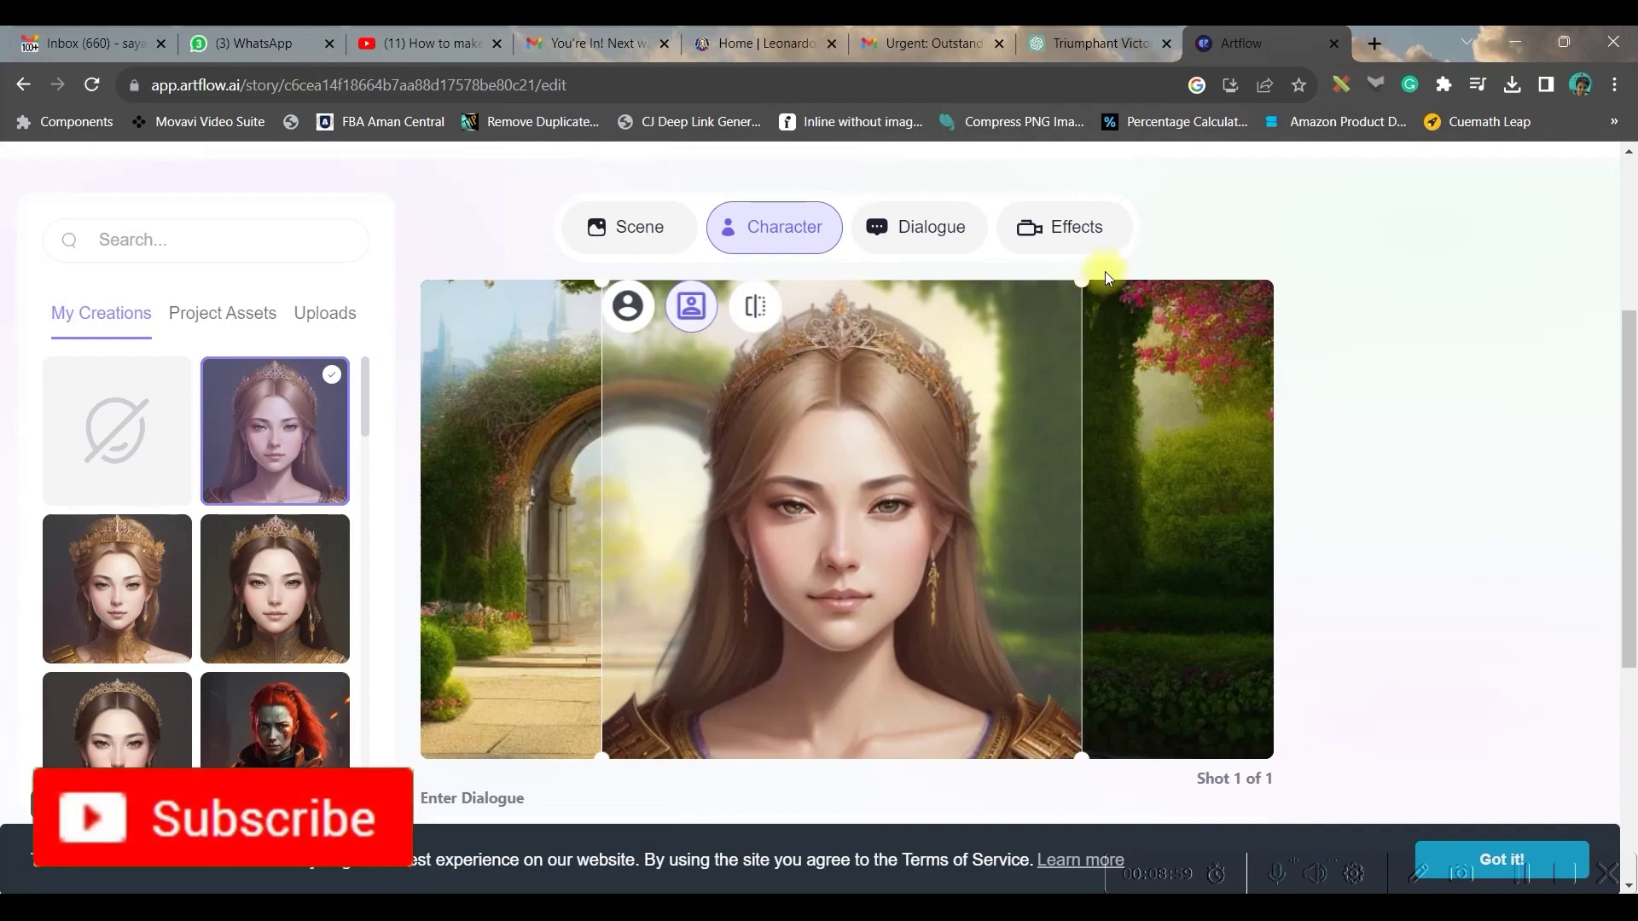
{"action": "left_click_drag", "start_coordinate": [1082, 281], "coordinate": [1051, 303]}
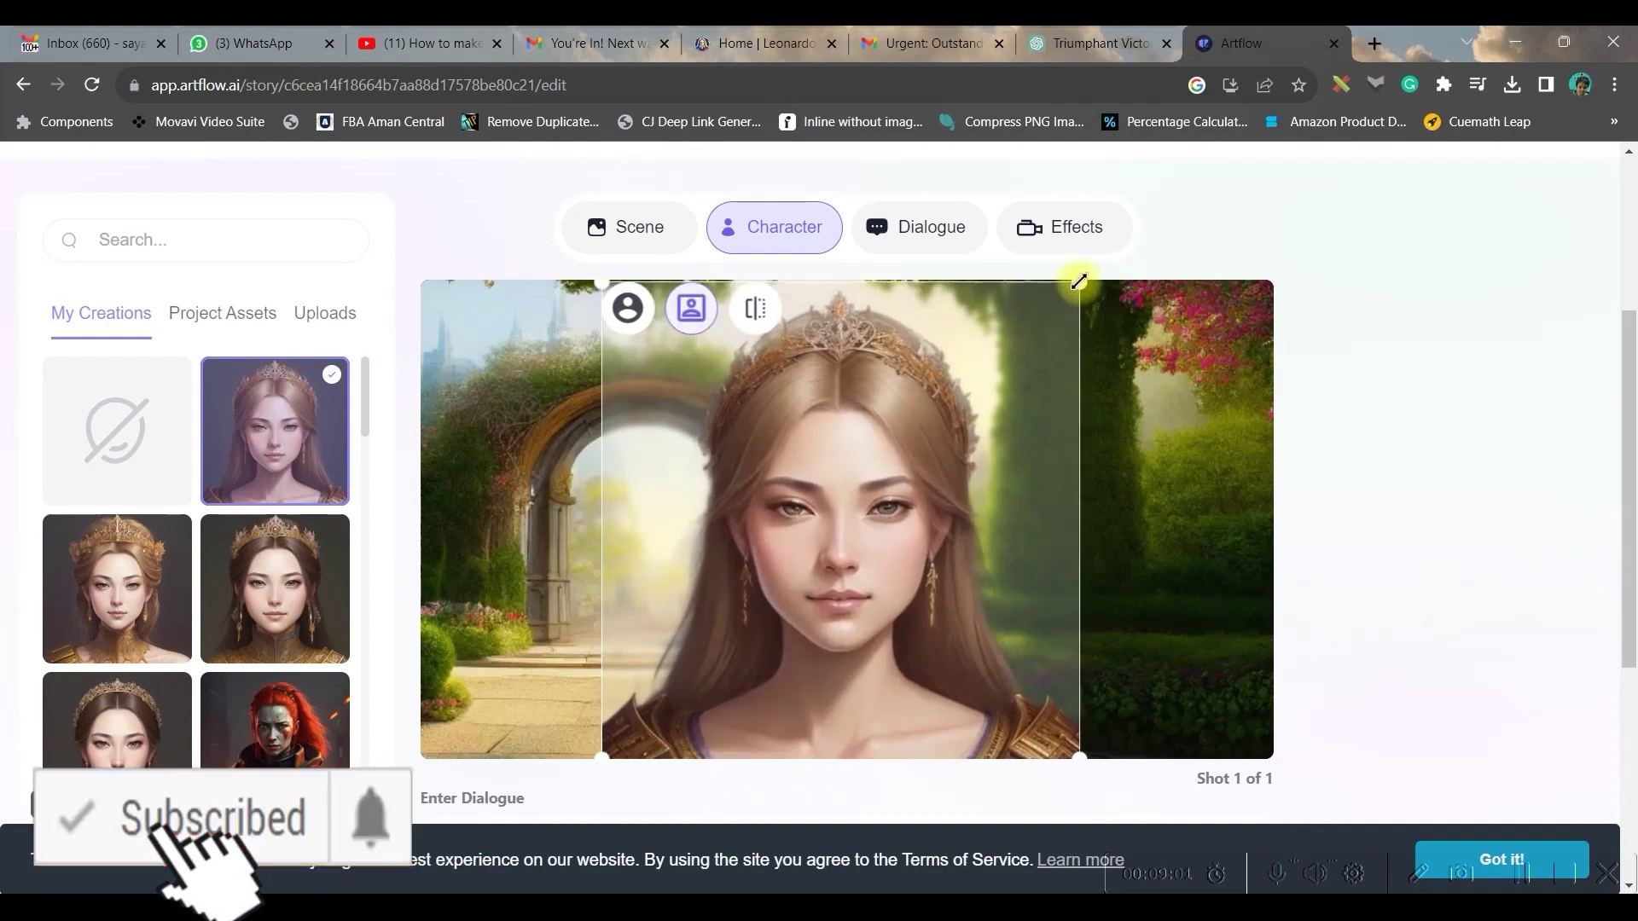
{"action": "scroll", "coordinate": [1474, 548], "scroll_direction": "up", "scroll_amount": 3}
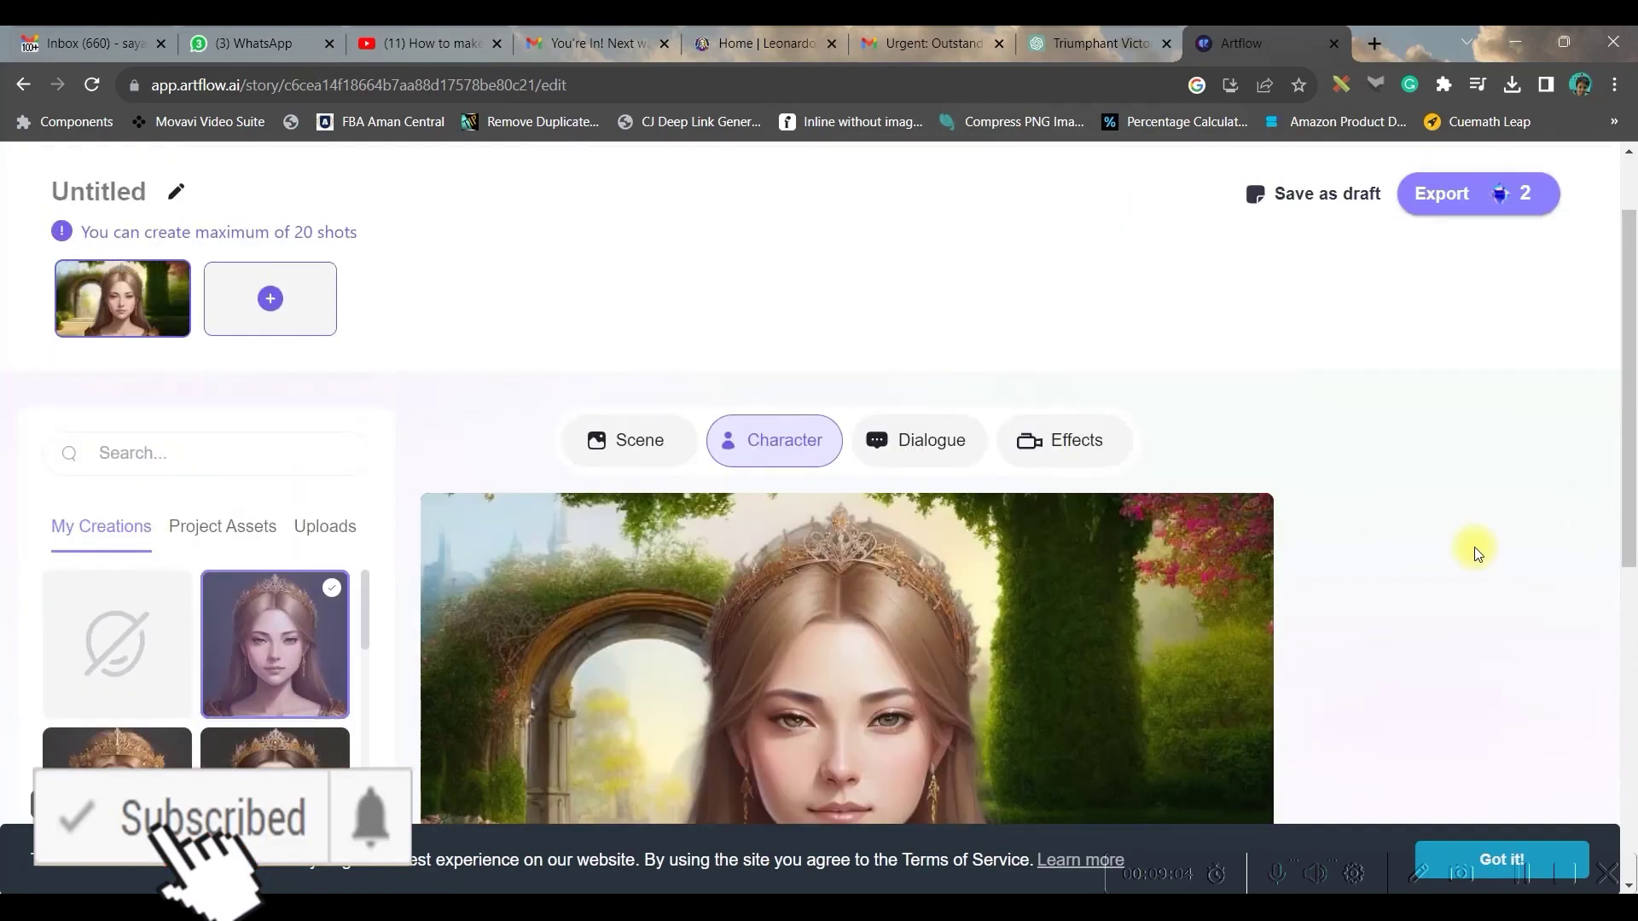
{"action": "left_click", "coordinate": [922, 441]}
{"action": "scroll", "coordinate": [1419, 493], "scroll_direction": "down", "scroll_amount": 7}
Step: Paste the 403-character princess greeting speech into the dialogue box
{"action": "scroll", "coordinate": [798, 776], "scroll_direction": "up", "scroll_amount": 3}
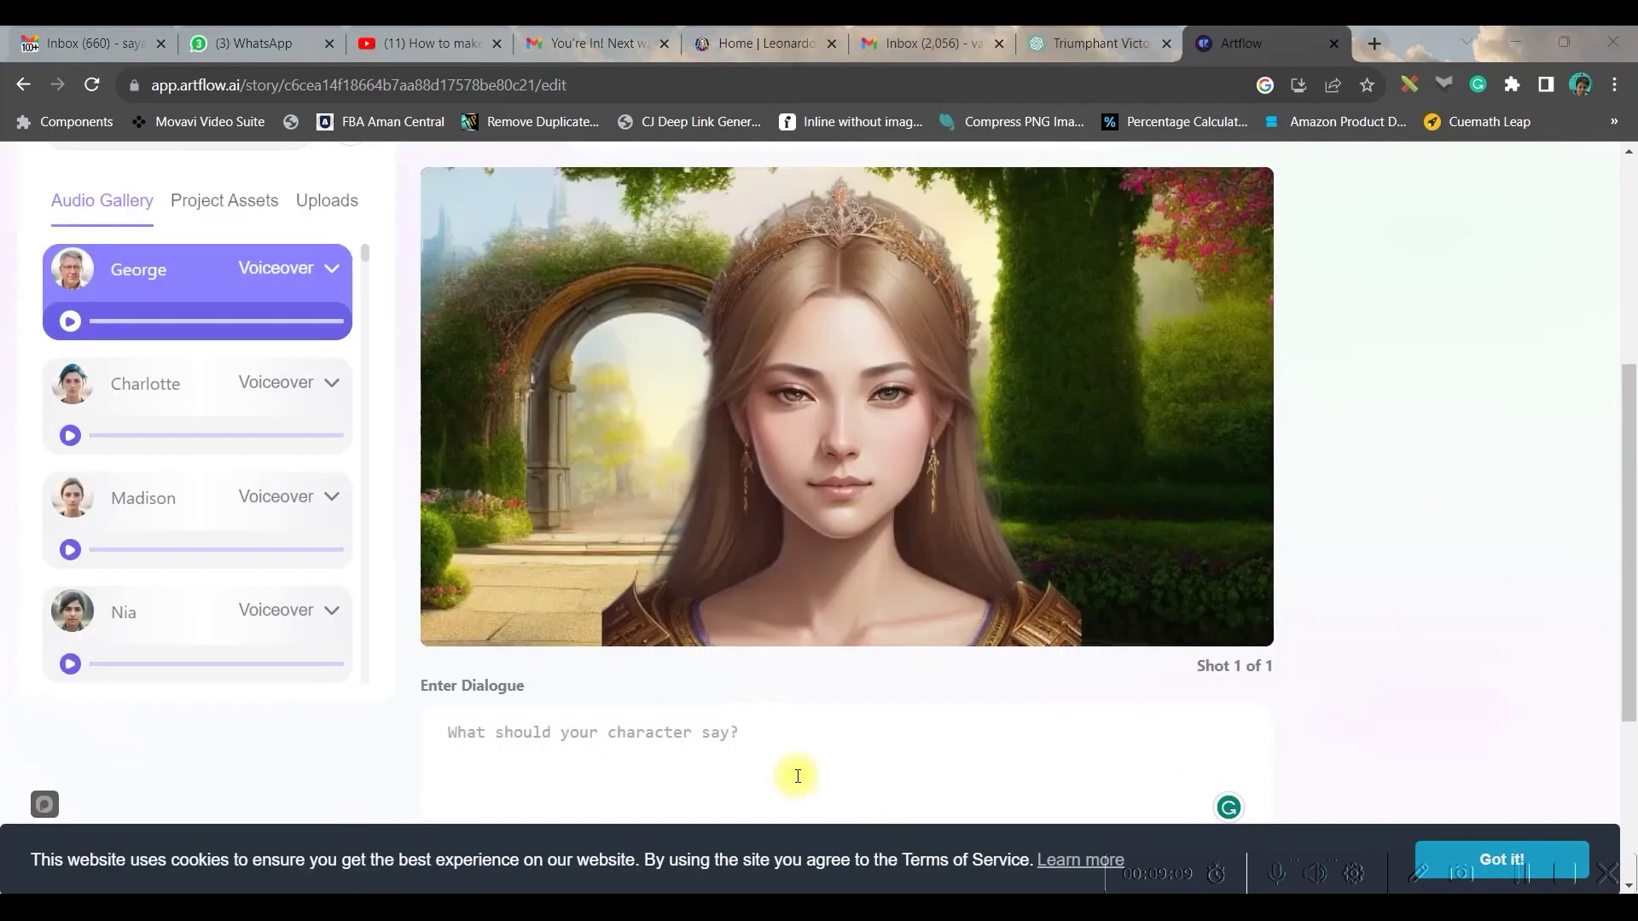
{"action": "scroll", "coordinate": [632, 749], "scroll_direction": "down", "scroll_amount": 3}
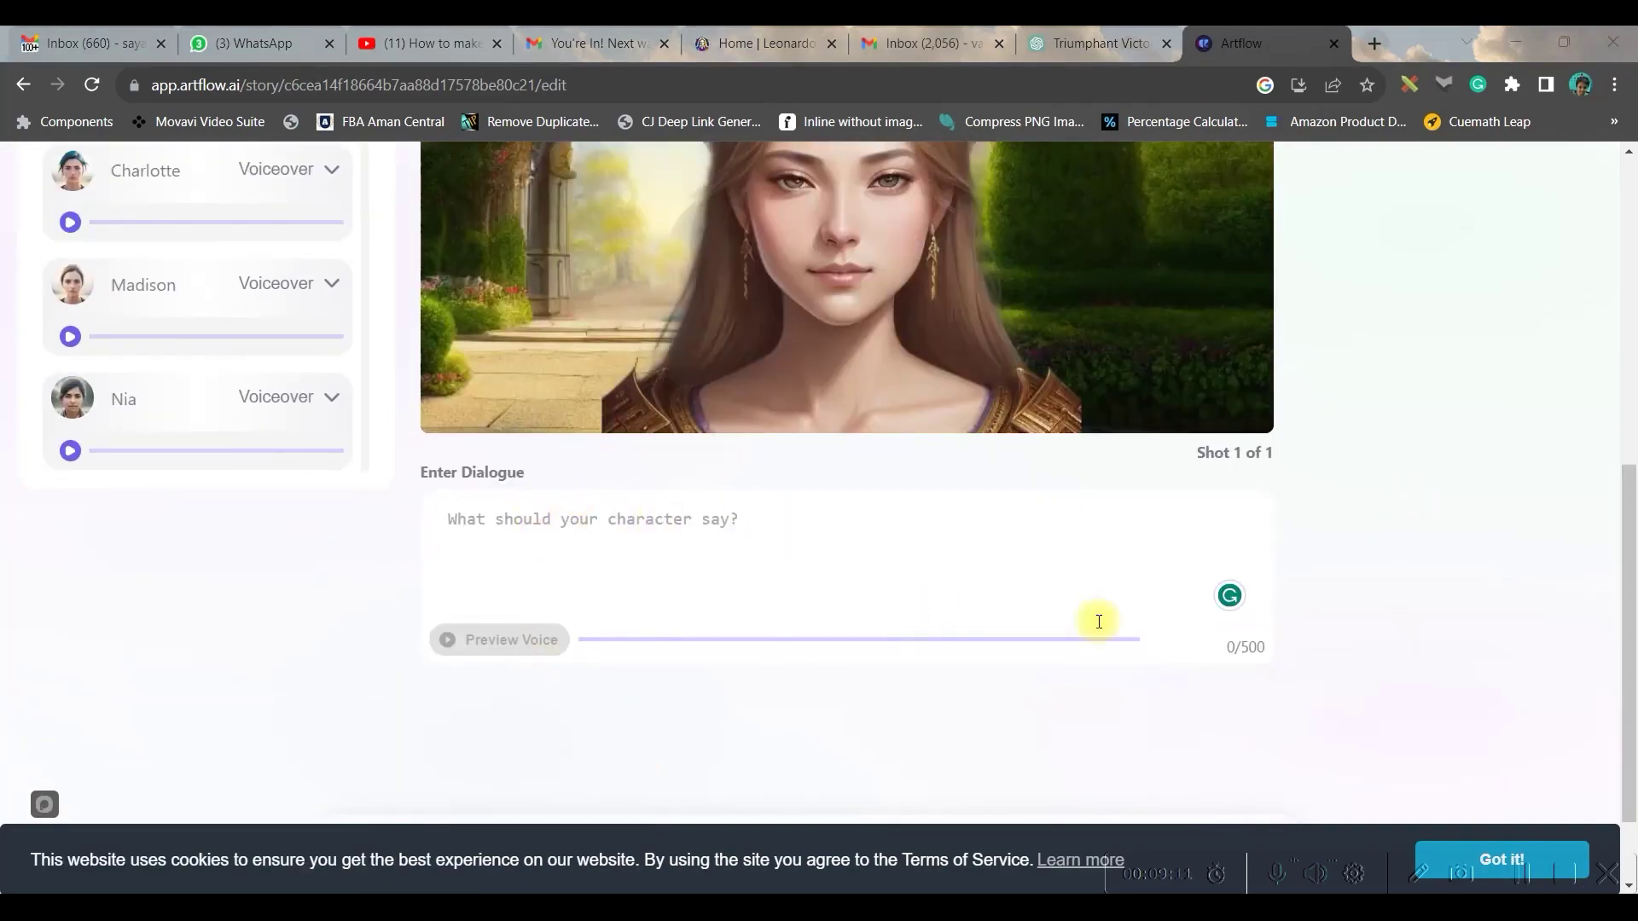
{"action": "left_click", "coordinate": [754, 531]}
{"action": "type", "text": "Greetings, I am Princess Mariya, a blend of tradition and progress. Guided by compassion and knowledge, I embrace diplomacy, unity, and empathy. With a love for arts and sciences, I connect with our diverse subjects. Leading by example, I aspire to unite and prosper, respecting our legacy while embracing change. With humility and dedication, I aim to weave a promising future for our realm. Thank you."}
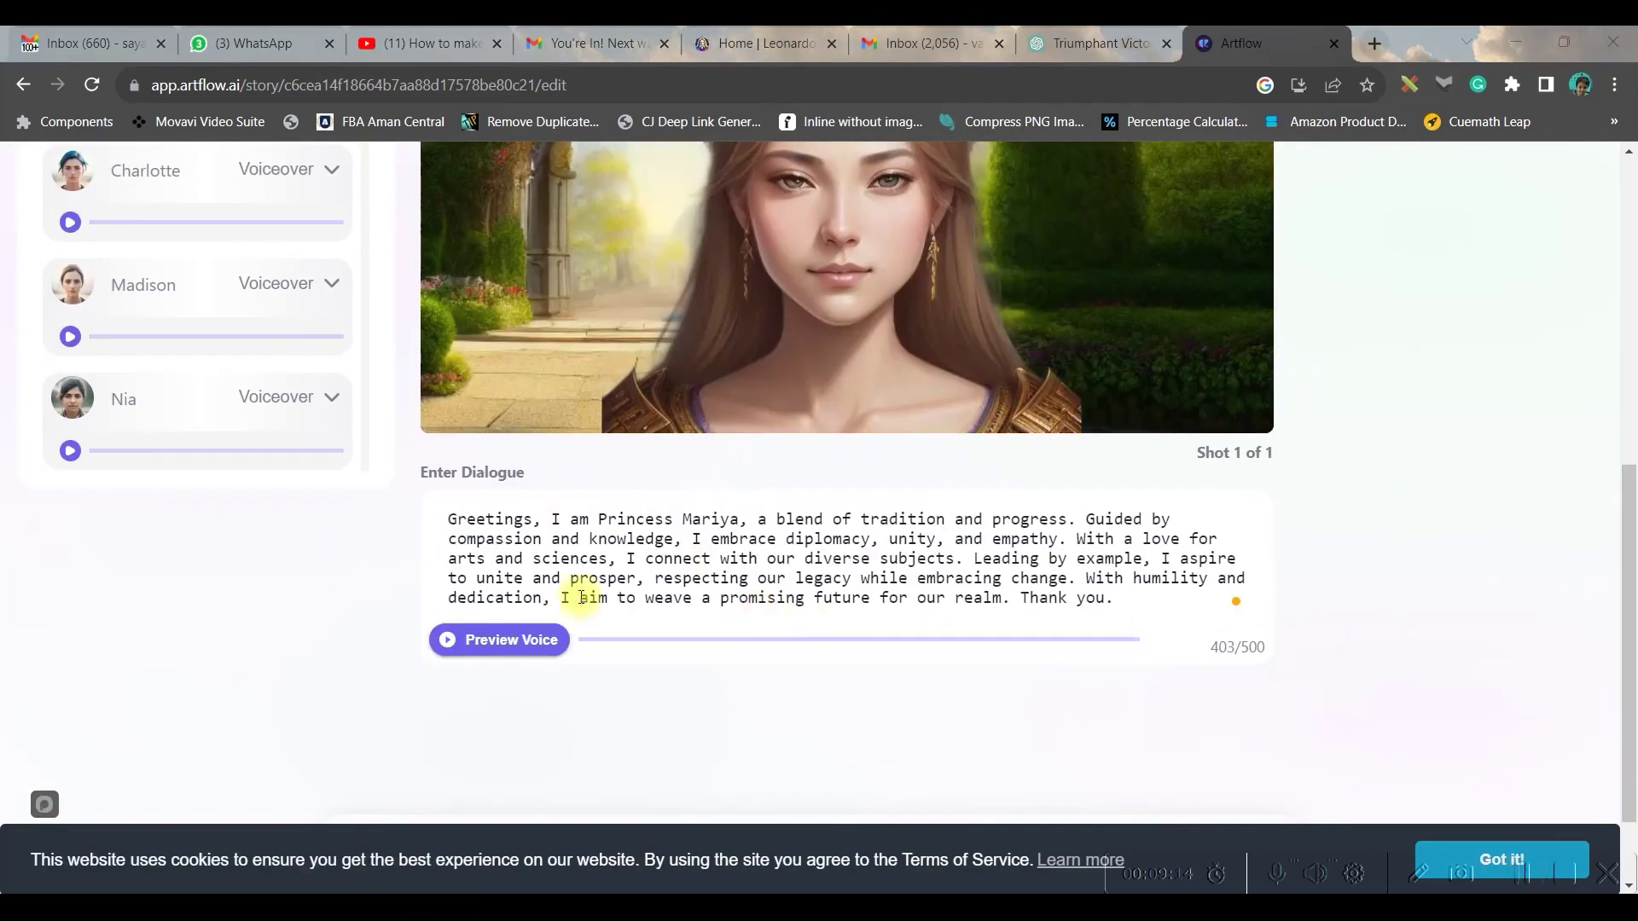
Step: Choose Charlotte as the voiceover in the Audio Gallery
{"action": "scroll", "coordinate": [238, 395], "scroll_direction": "up", "scroll_amount": 6}
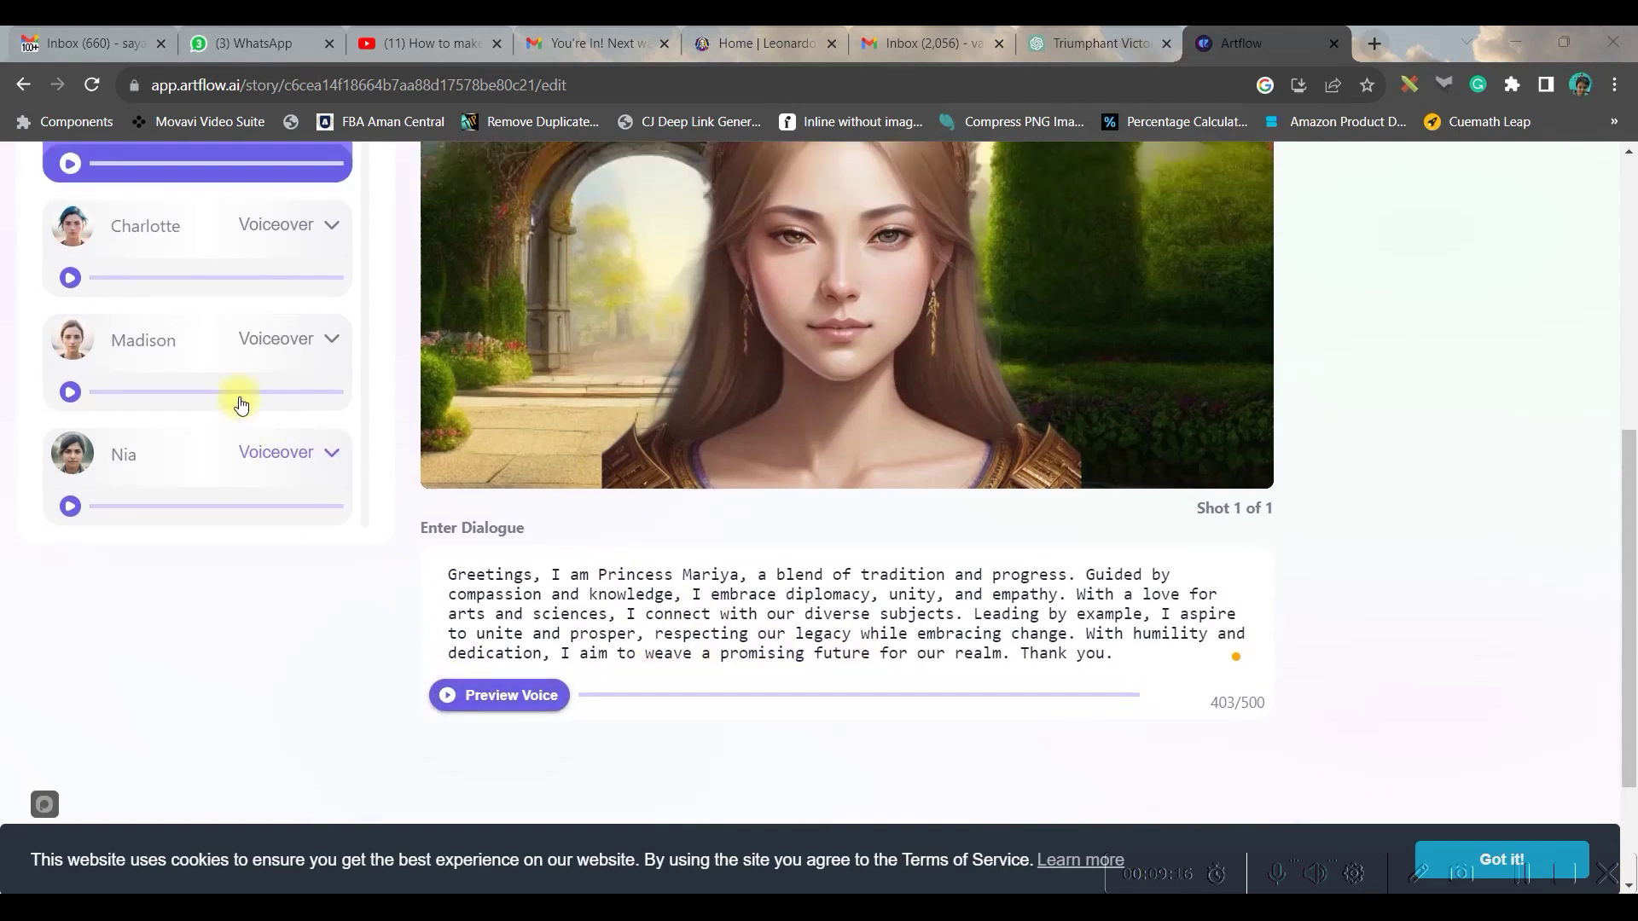
{"action": "scroll", "coordinate": [139, 533], "scroll_direction": "down", "scroll_amount": 2}
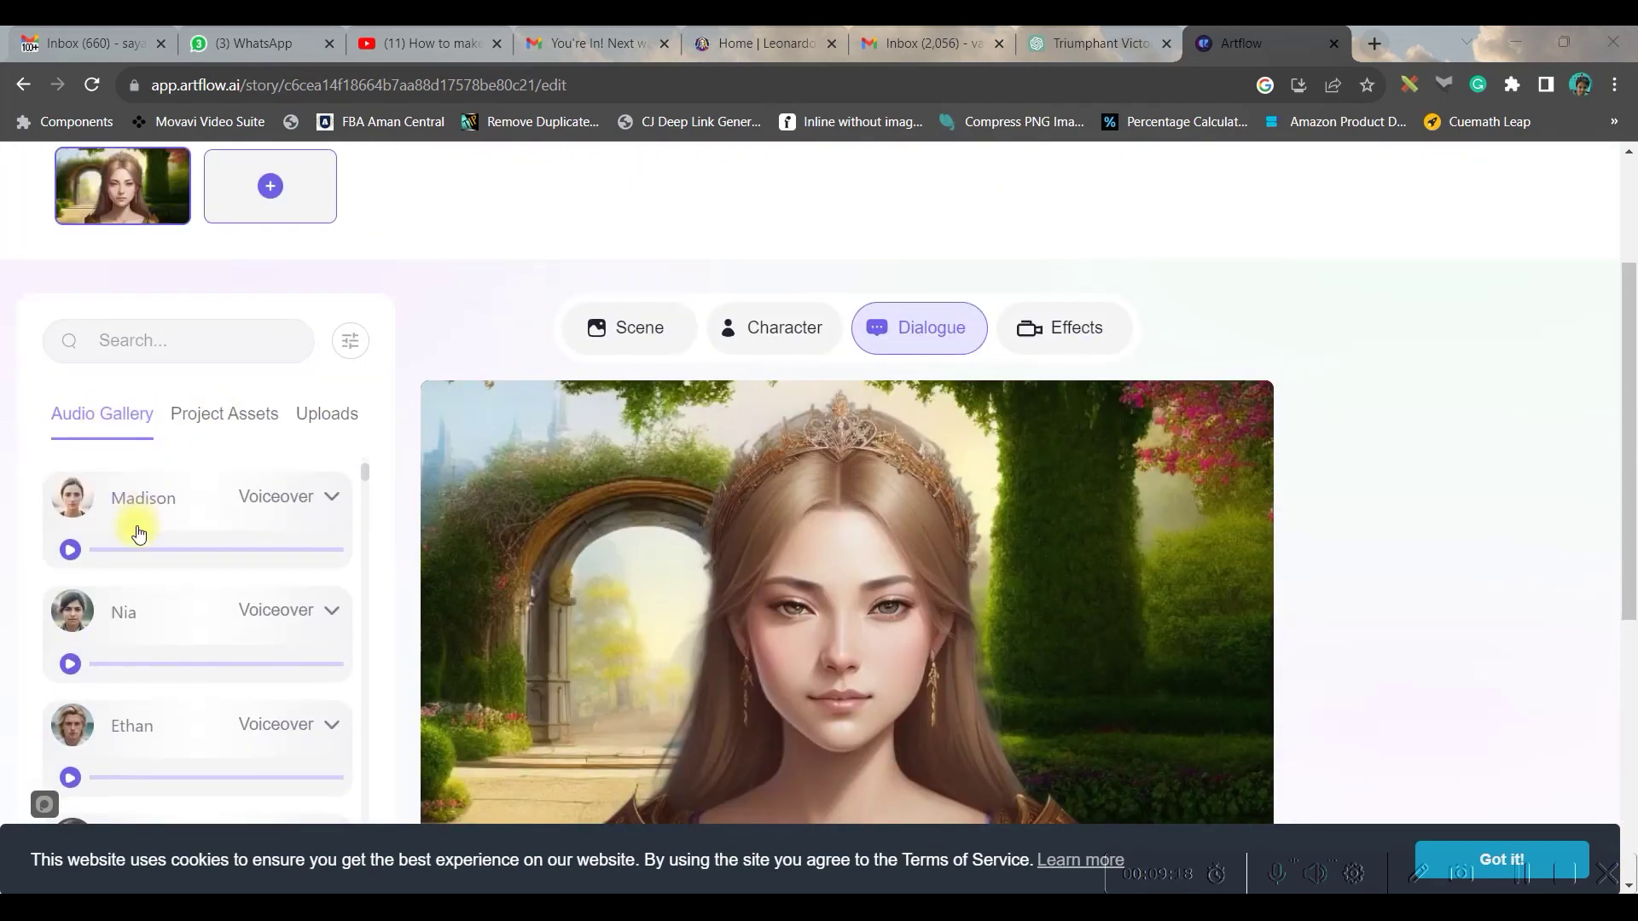
{"action": "scroll", "coordinate": [70, 557], "scroll_direction": "down", "scroll_amount": 4}
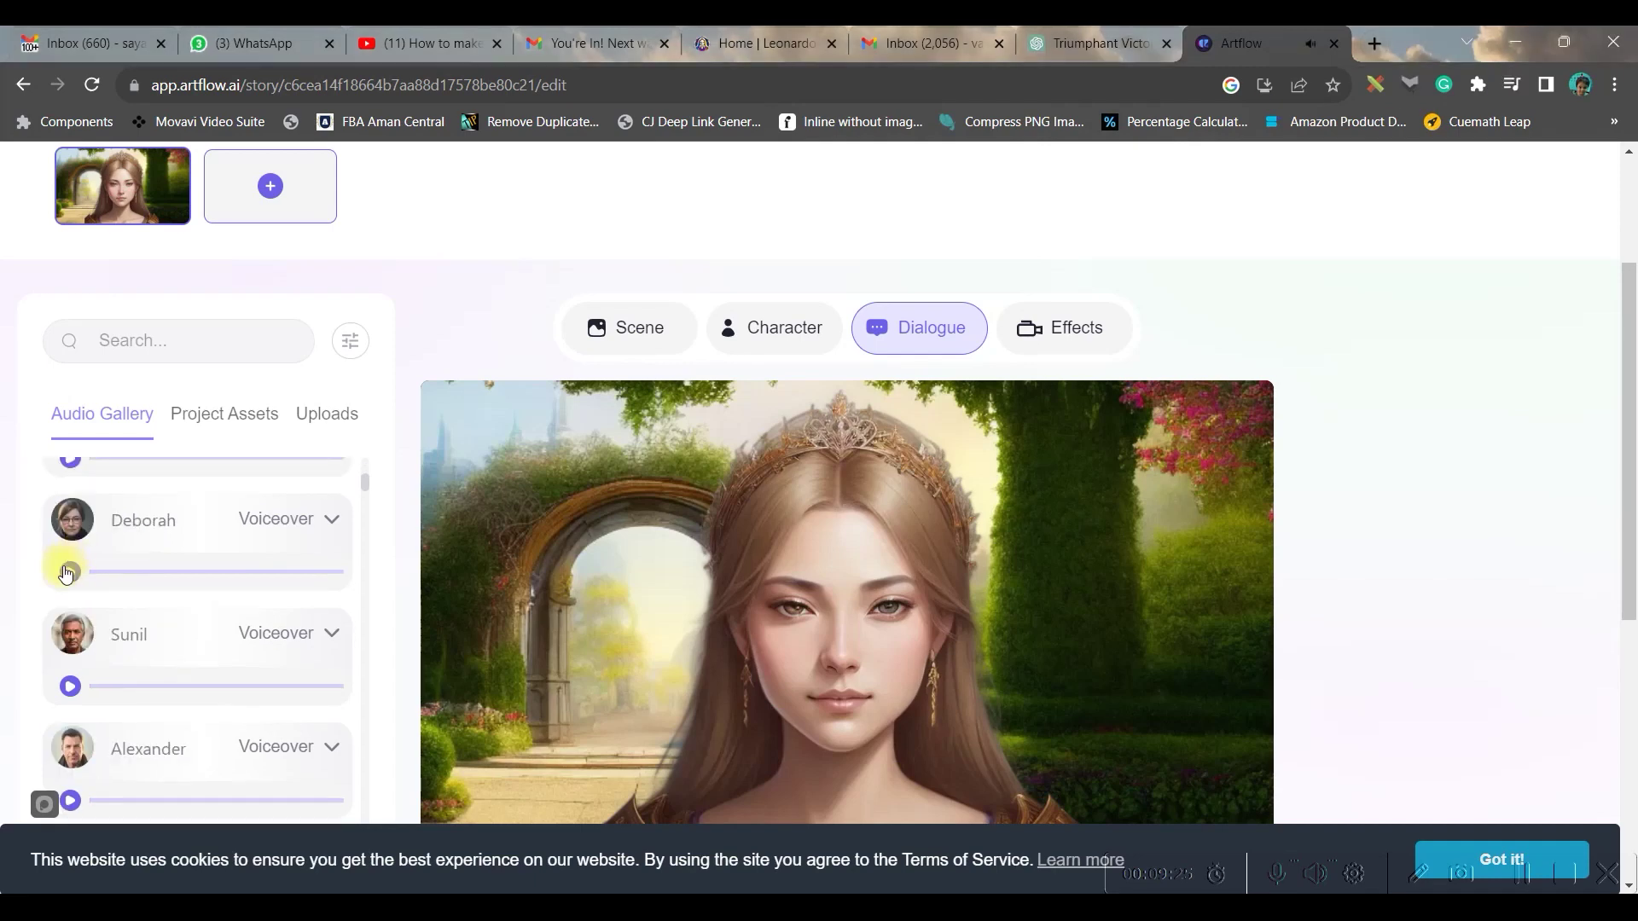
{"action": "scroll", "coordinate": [131, 602], "scroll_direction": "down", "scroll_amount": 1}
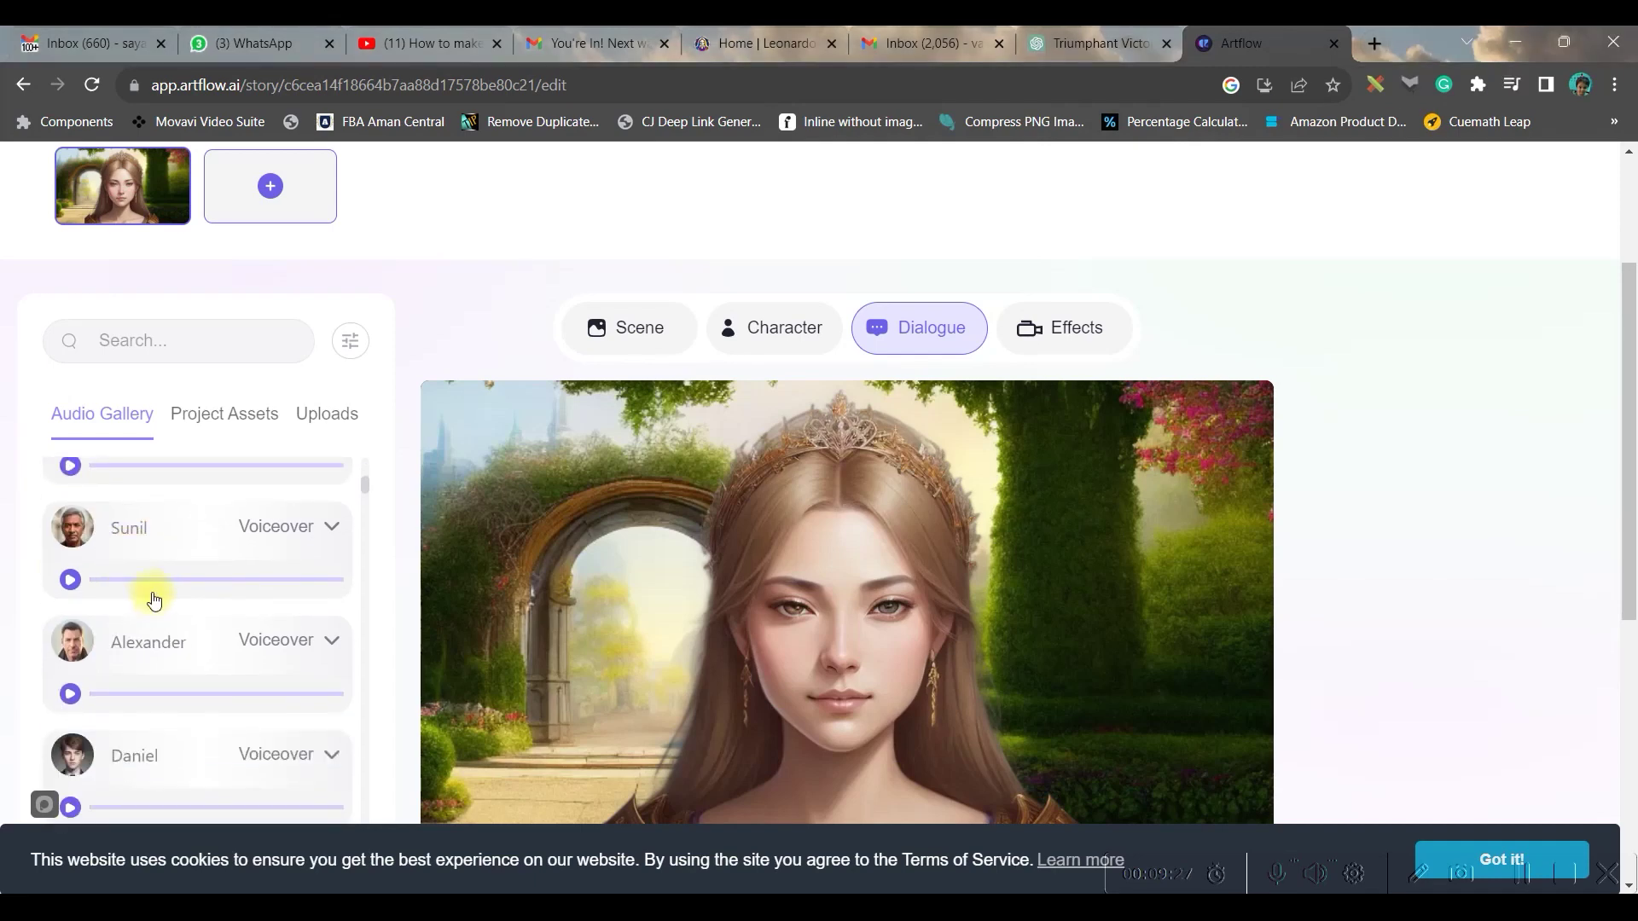
{"action": "scroll", "coordinate": [156, 601], "scroll_direction": "down", "scroll_amount": 2}
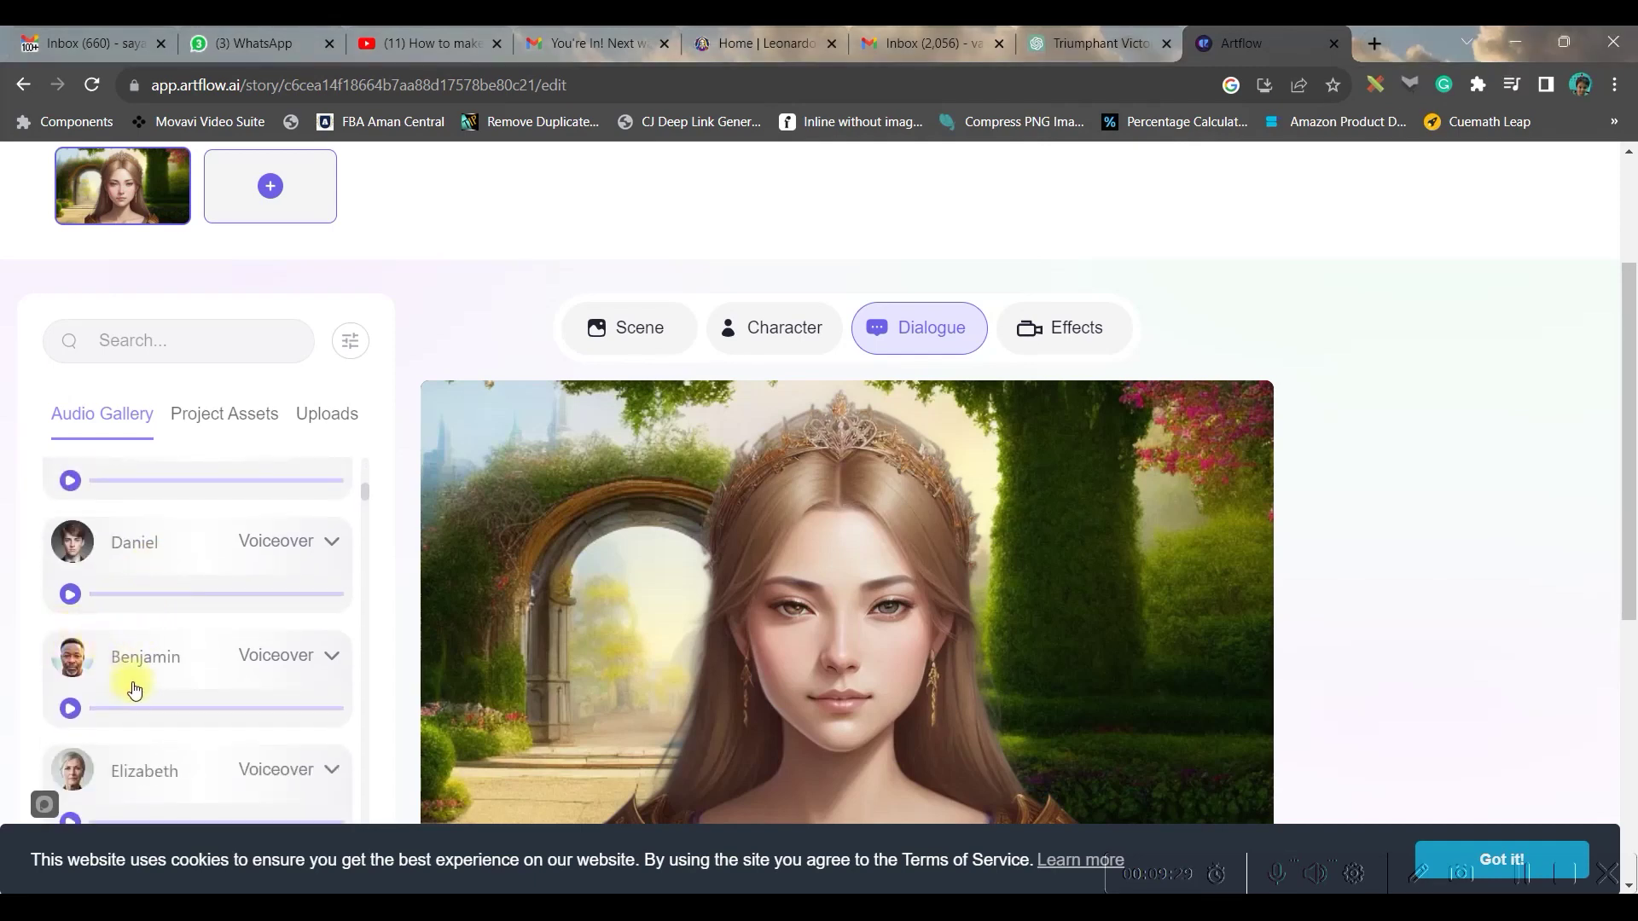
{"action": "scroll", "coordinate": [147, 683], "scroll_direction": "up", "scroll_amount": 10}
{"action": "double_click", "coordinate": [161, 611]}
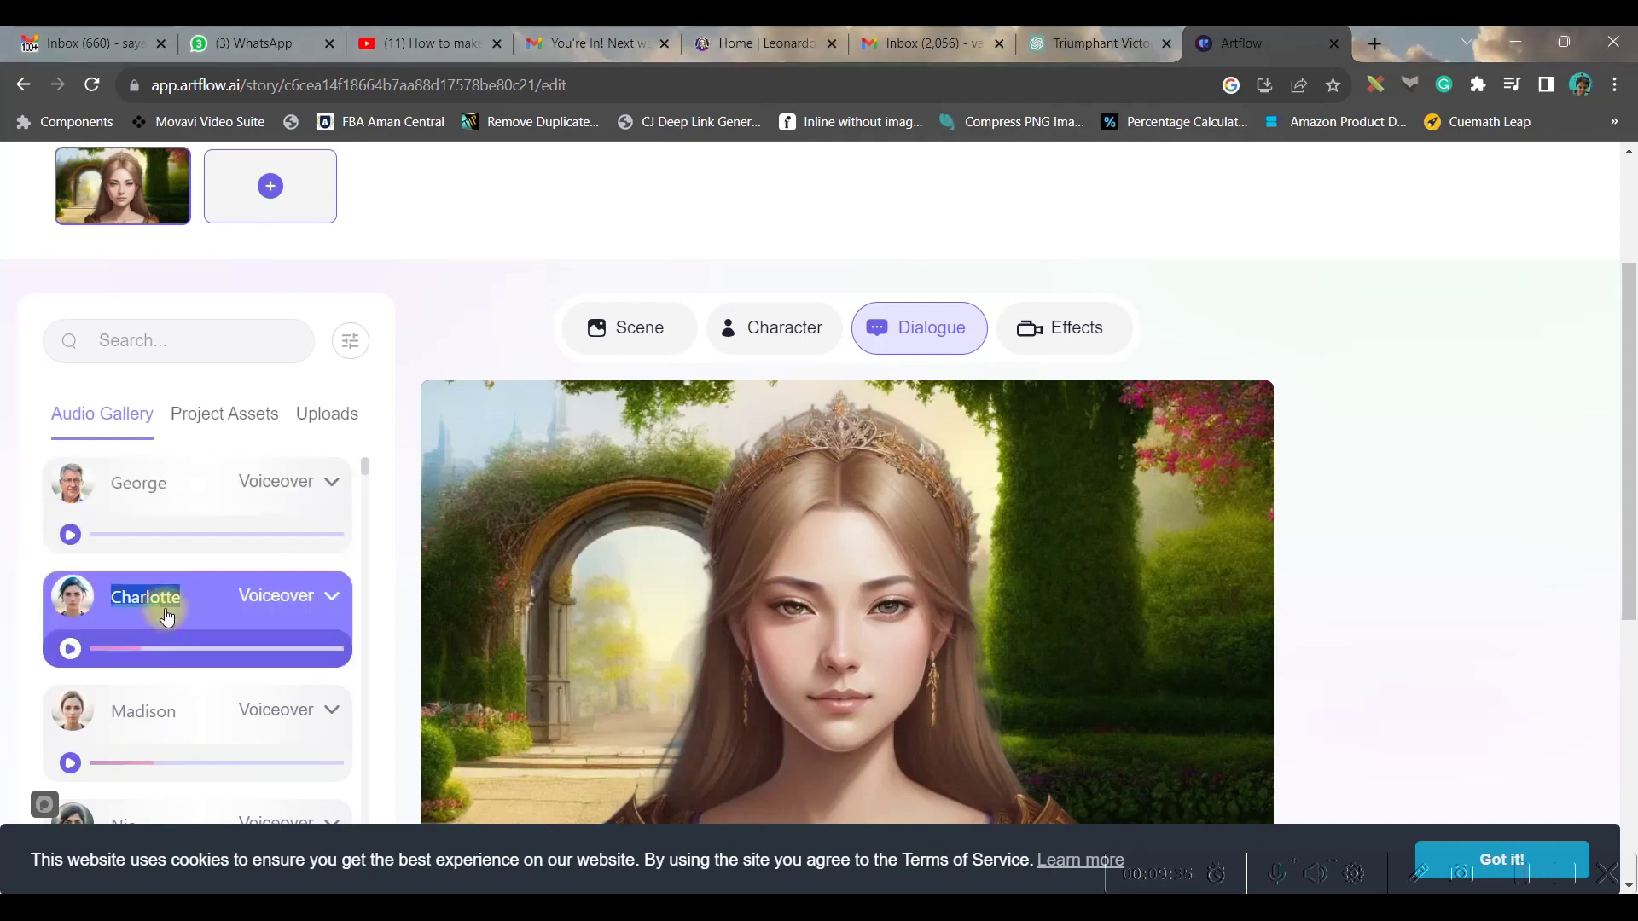
Step: Try the Right - Left, Zoom out and Zoom in camera effects, settling on Zoom out
{"action": "left_click", "coordinate": [184, 623]}
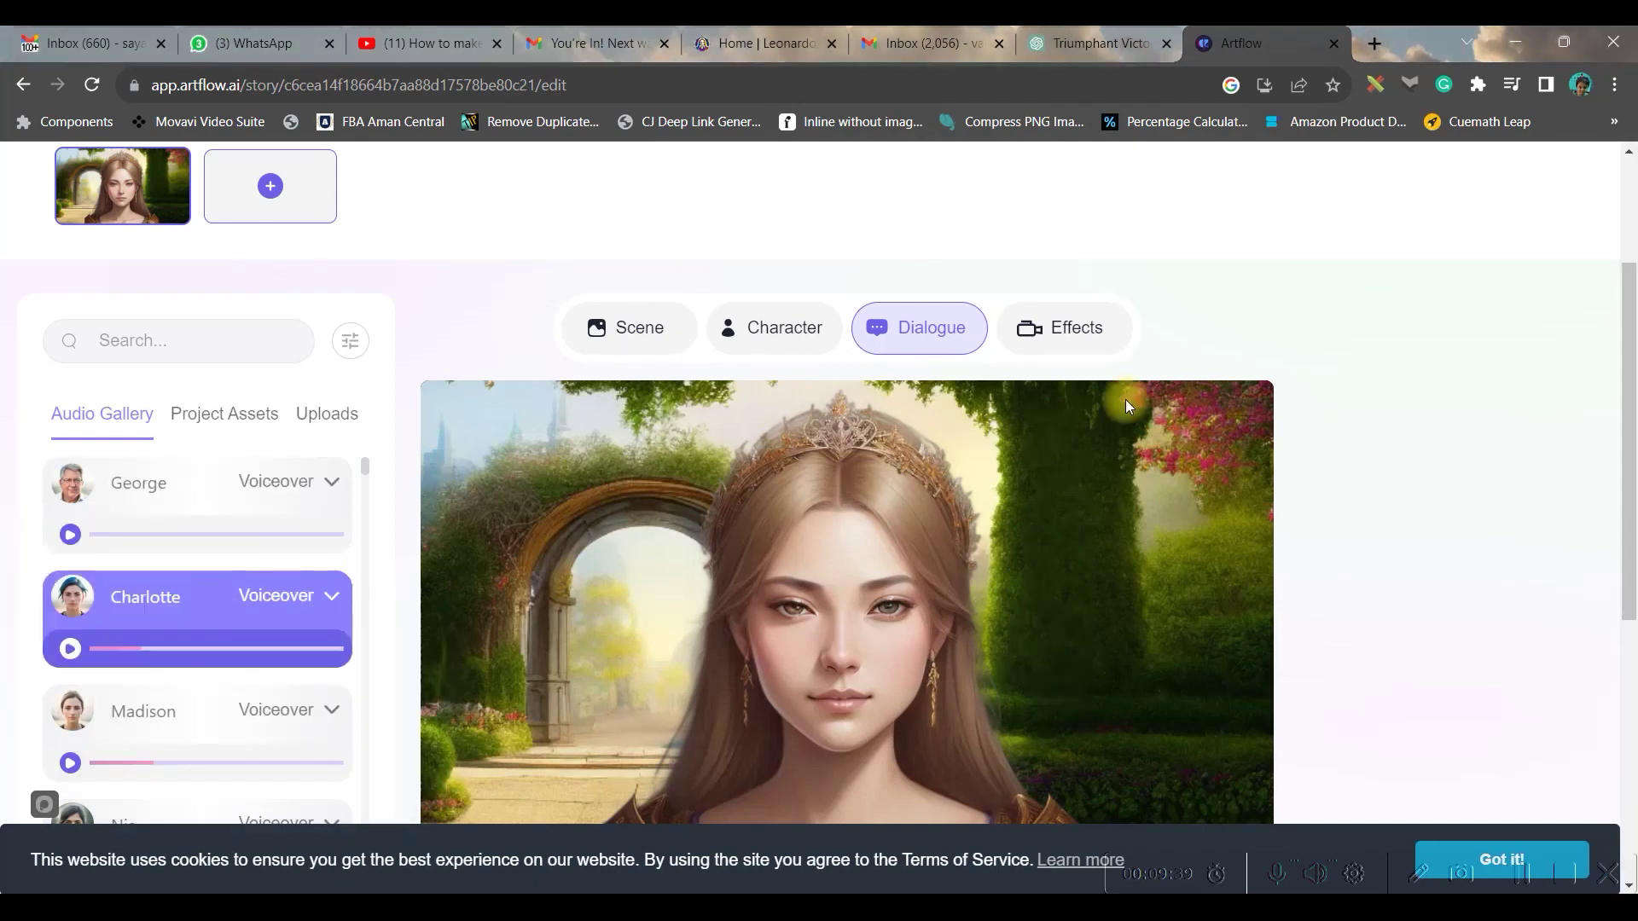
{"action": "left_click", "coordinate": [1099, 334]}
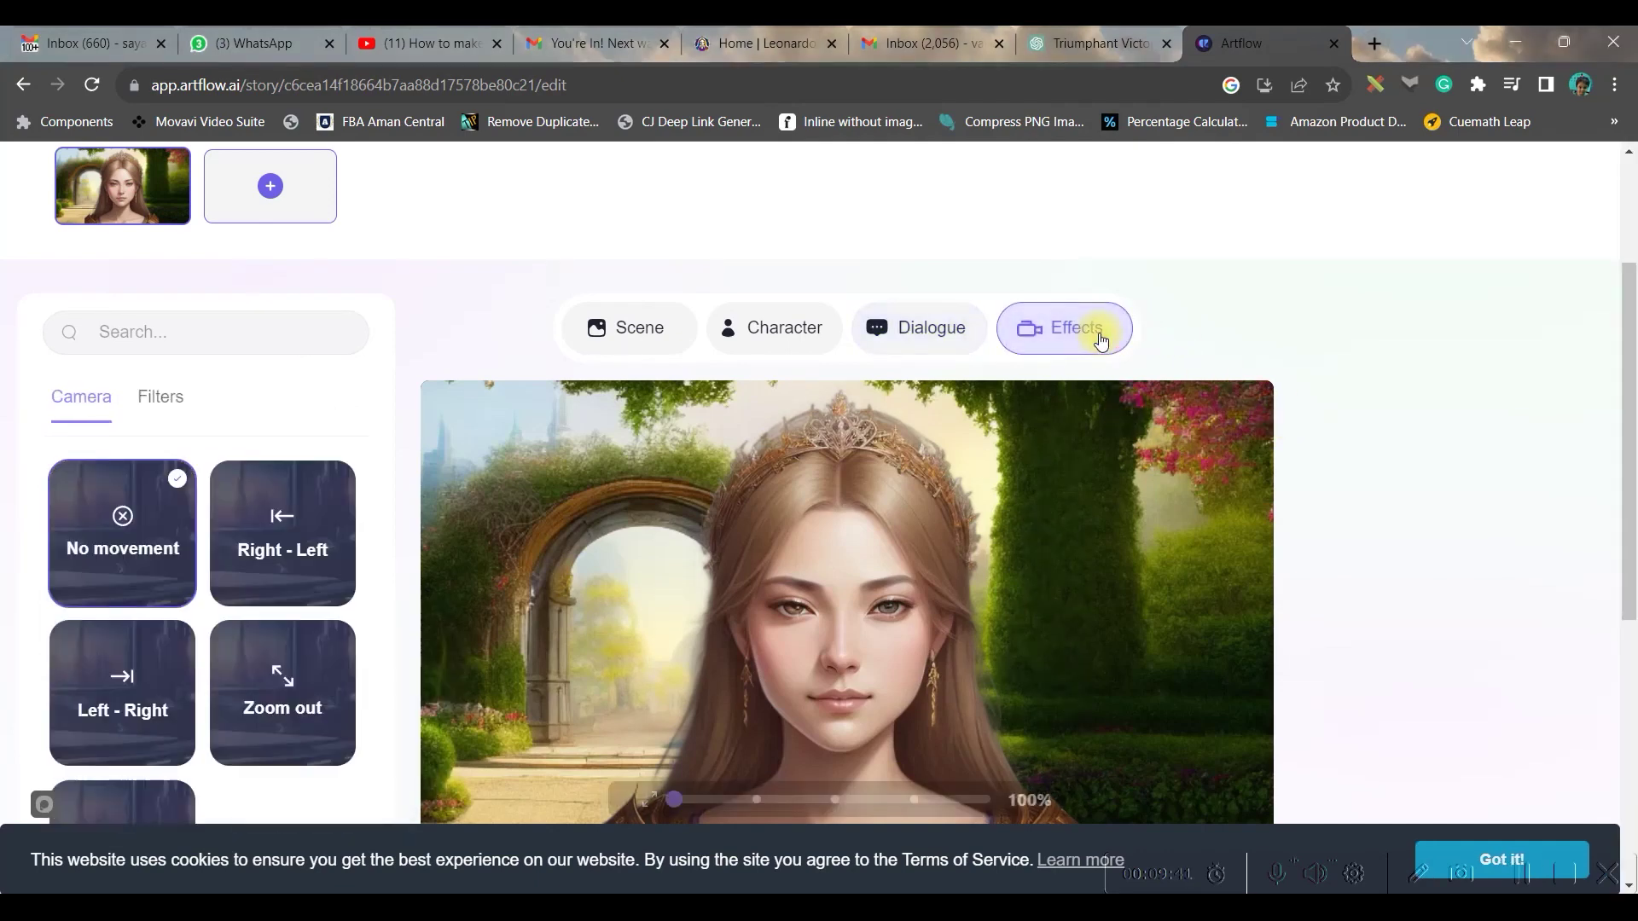
{"action": "left_click", "coordinate": [281, 534]}
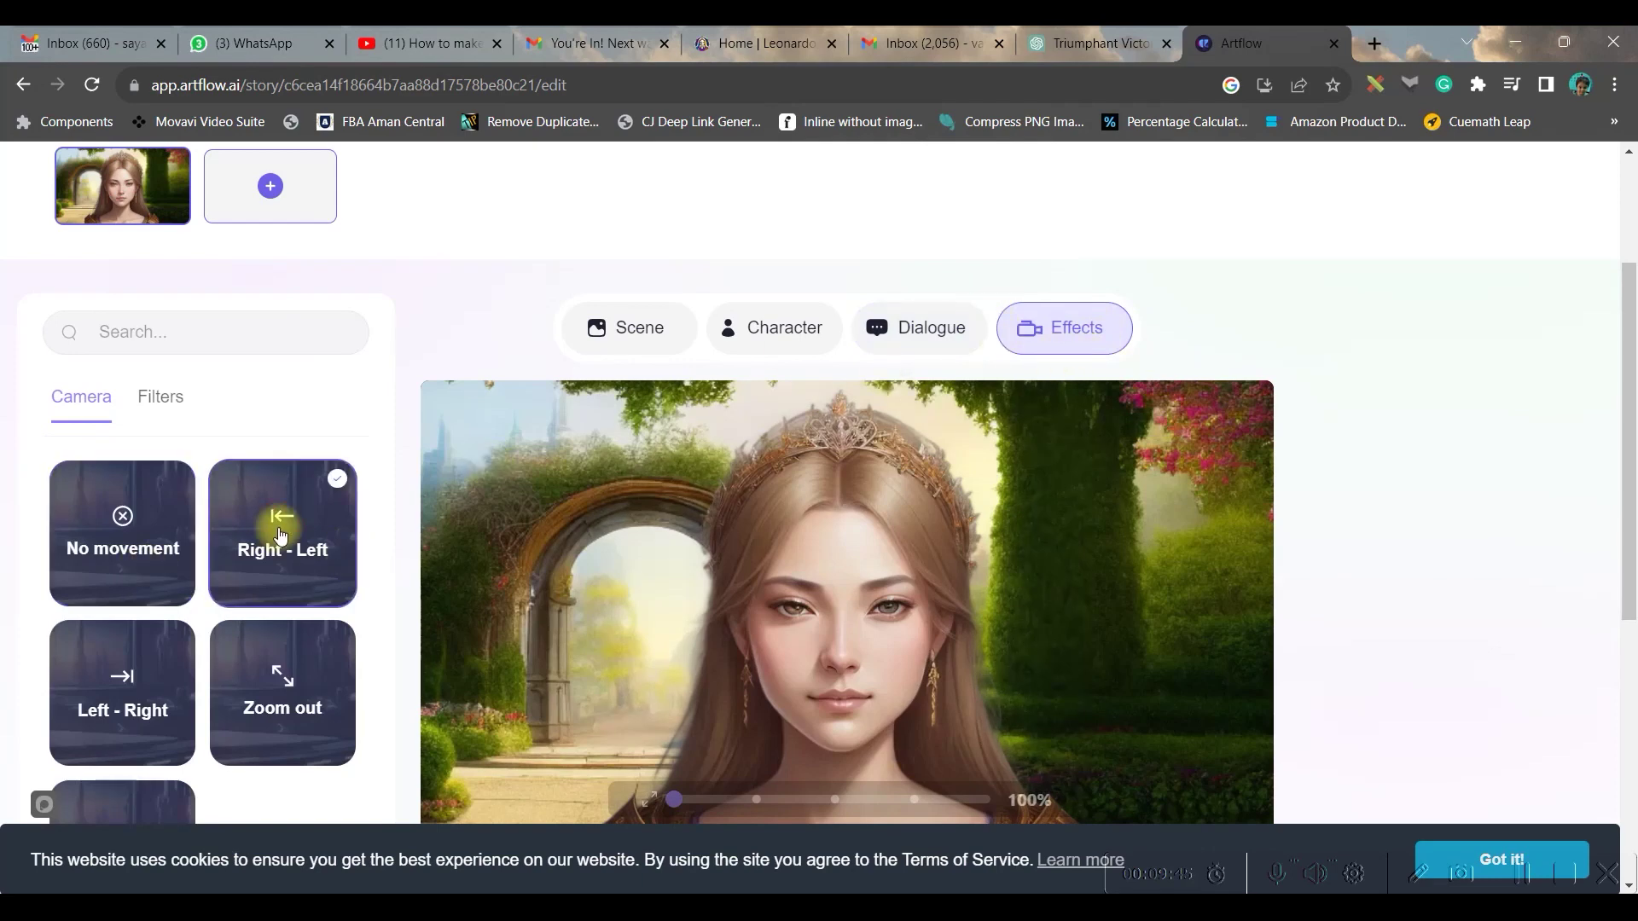
{"action": "left_click", "coordinate": [257, 706]}
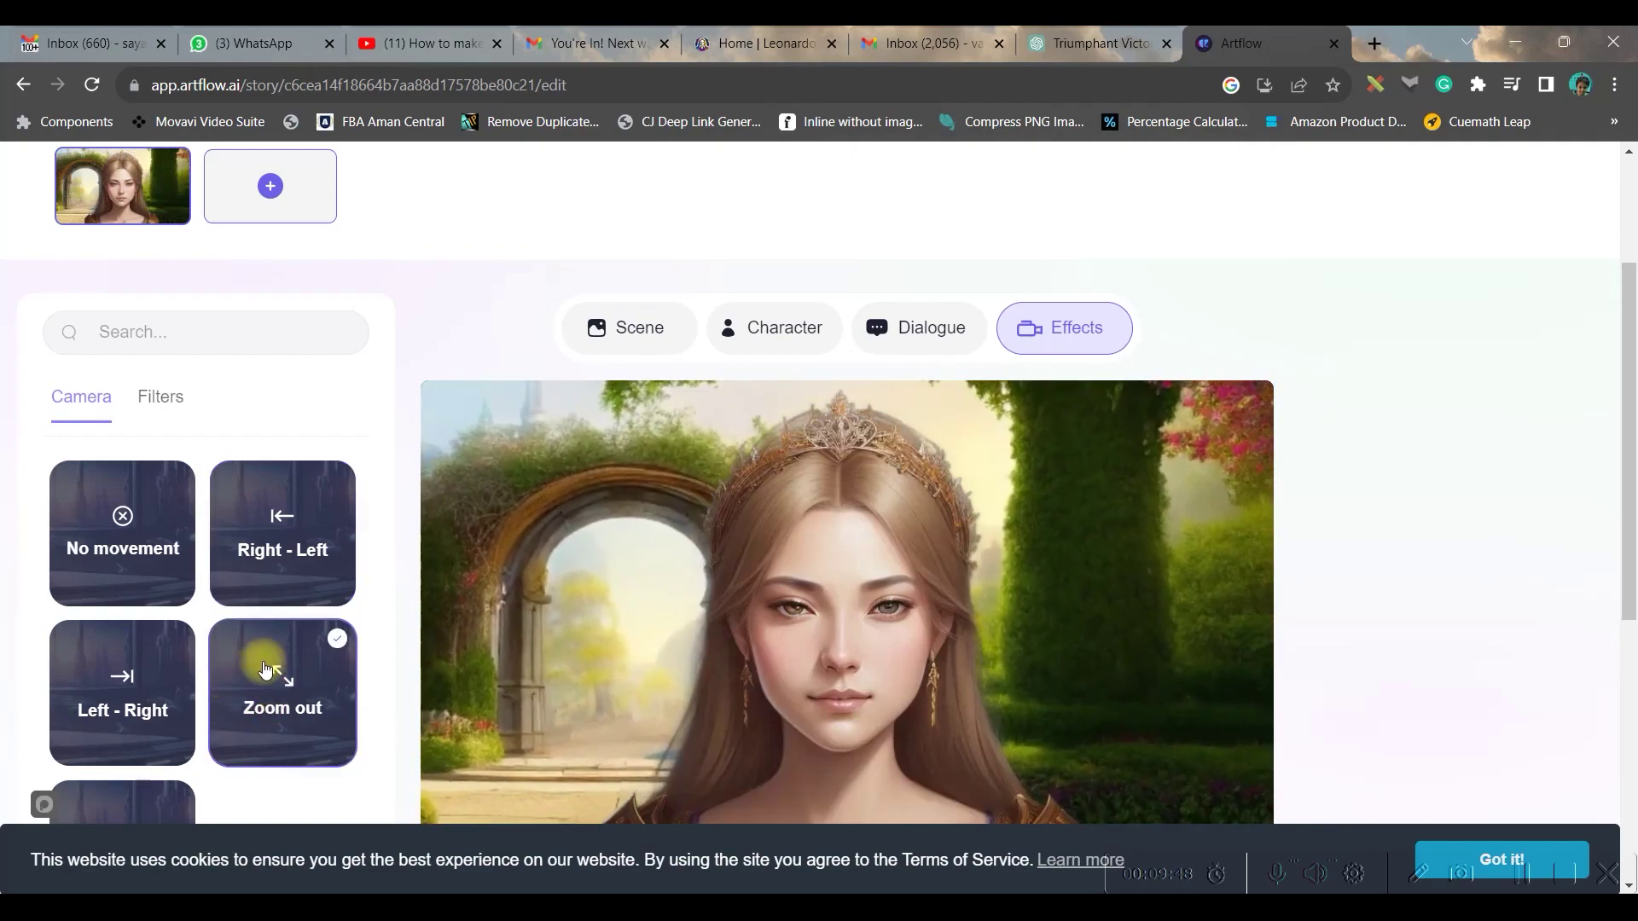
{"action": "scroll", "coordinate": [263, 664], "scroll_direction": "down", "scroll_amount": 4}
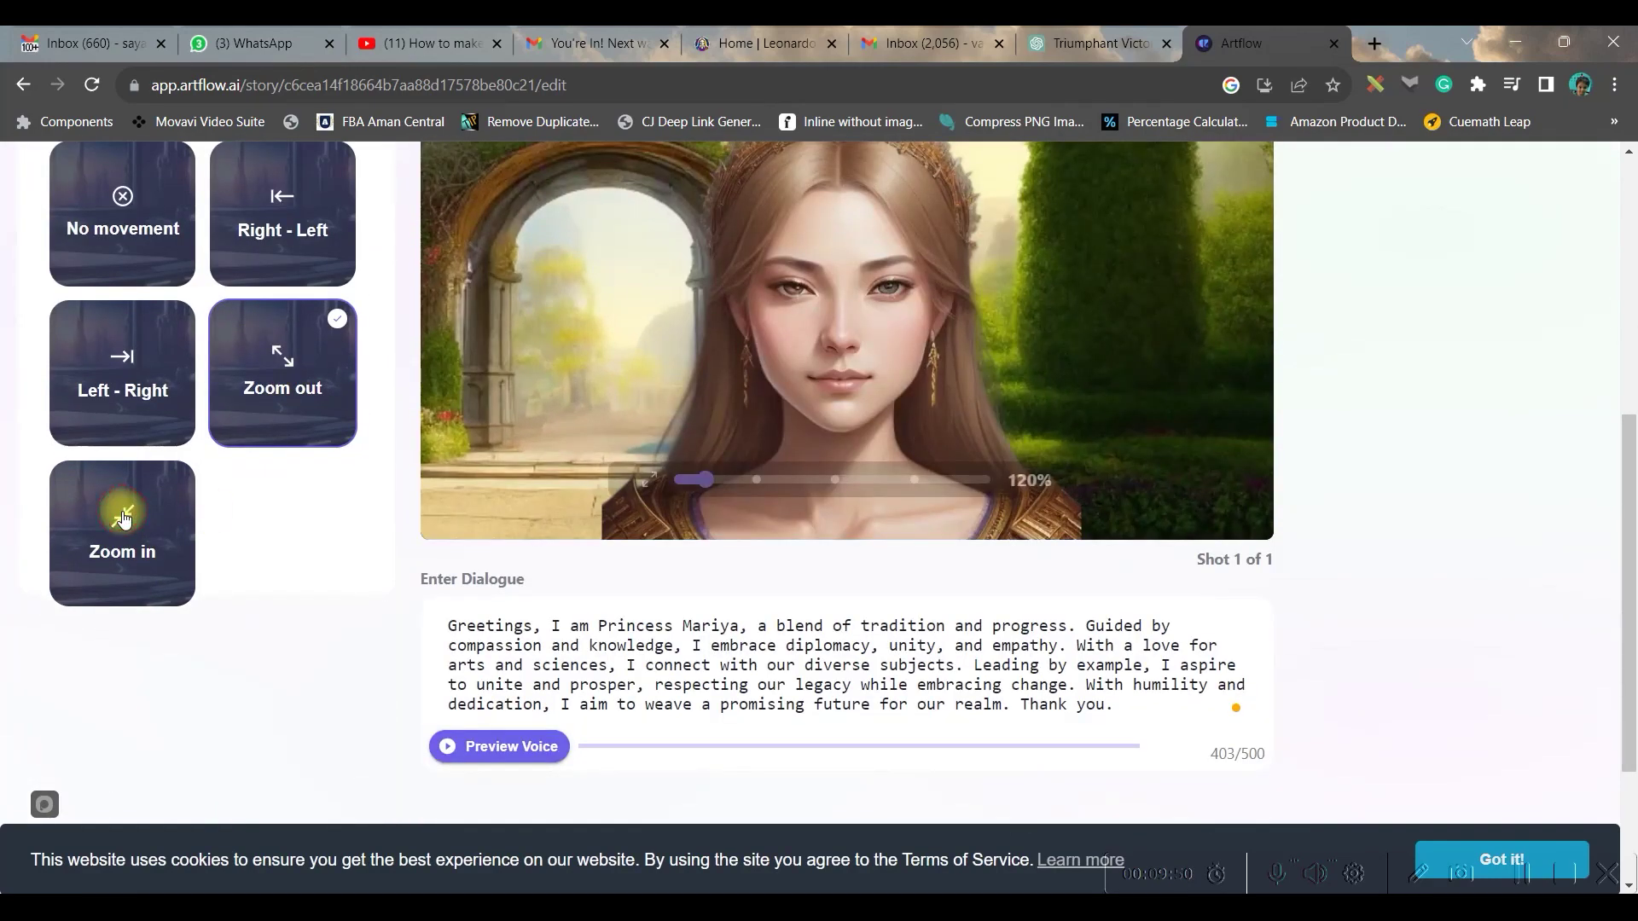
{"action": "left_click", "coordinate": [162, 524]}
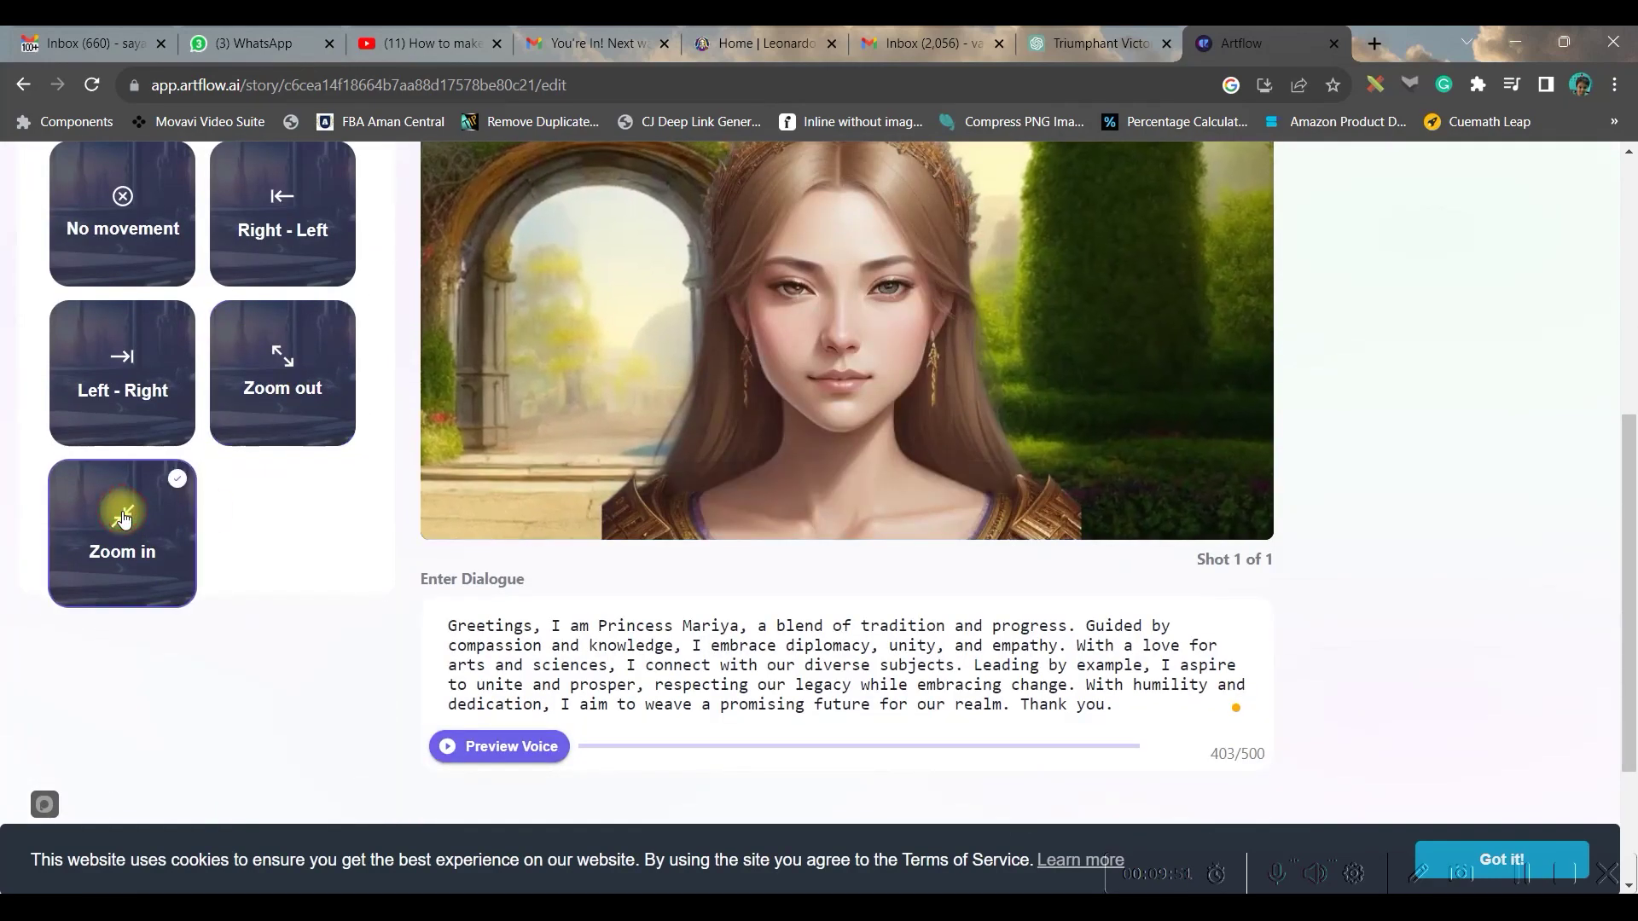
{"action": "left_click", "coordinate": [284, 357]}
{"action": "scroll", "coordinate": [1390, 713], "scroll_direction": "up", "scroll_amount": 6}
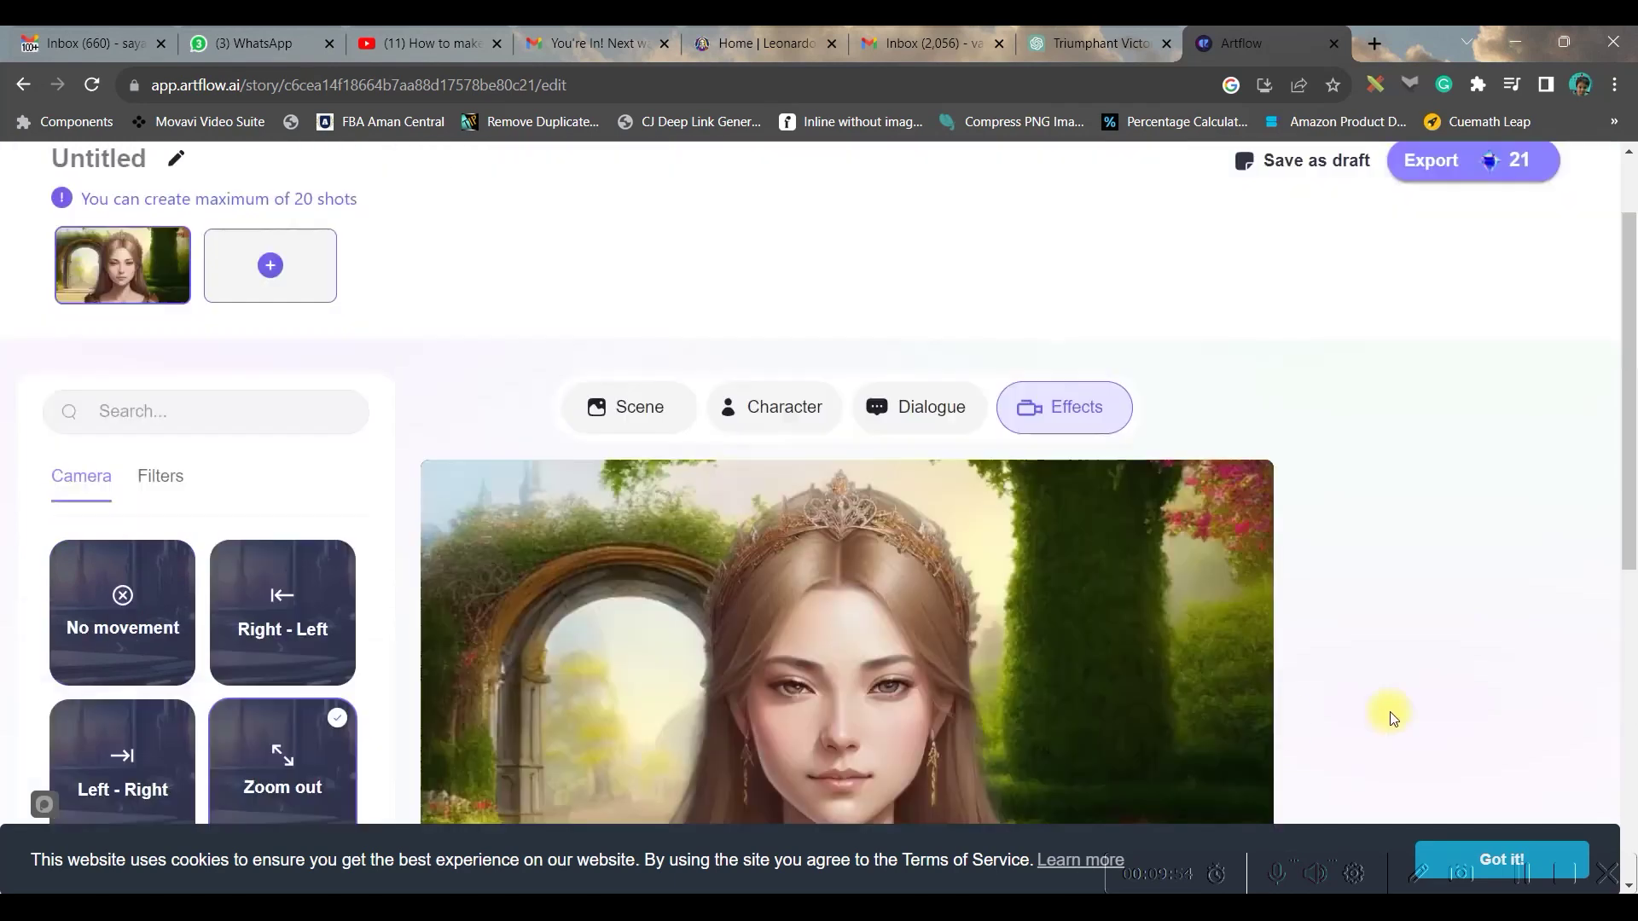
Step: Enter 'Queen Mariya' as the export title and confirm Export Video
{"action": "mouse_move", "coordinate": [1443, 306]}
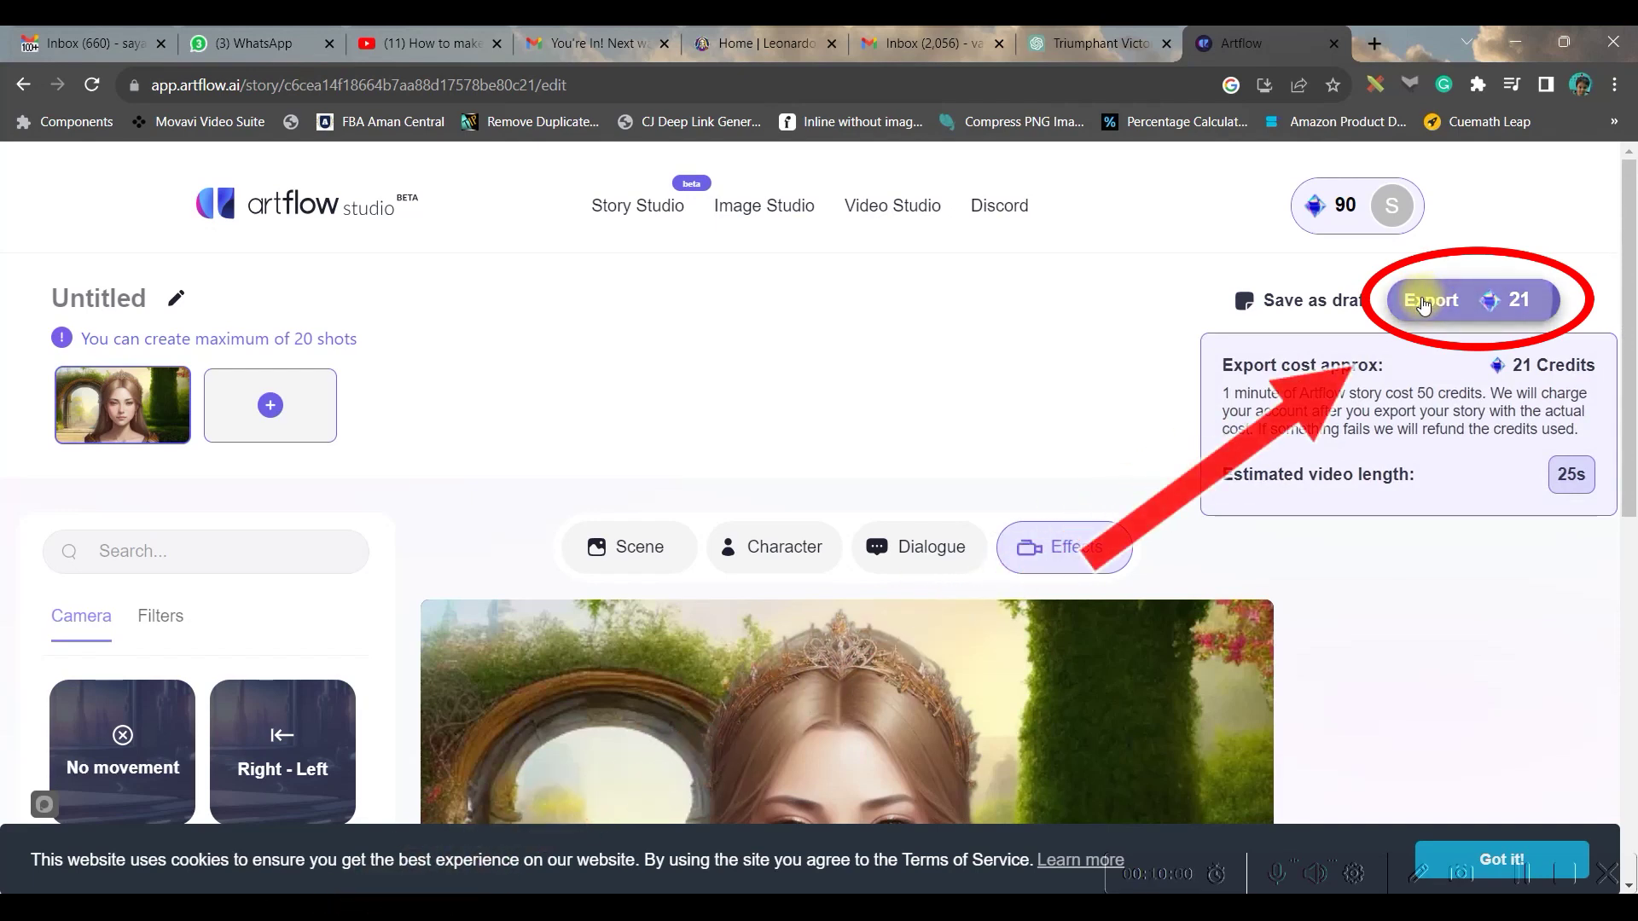
{"action": "left_click", "coordinate": [1424, 303]}
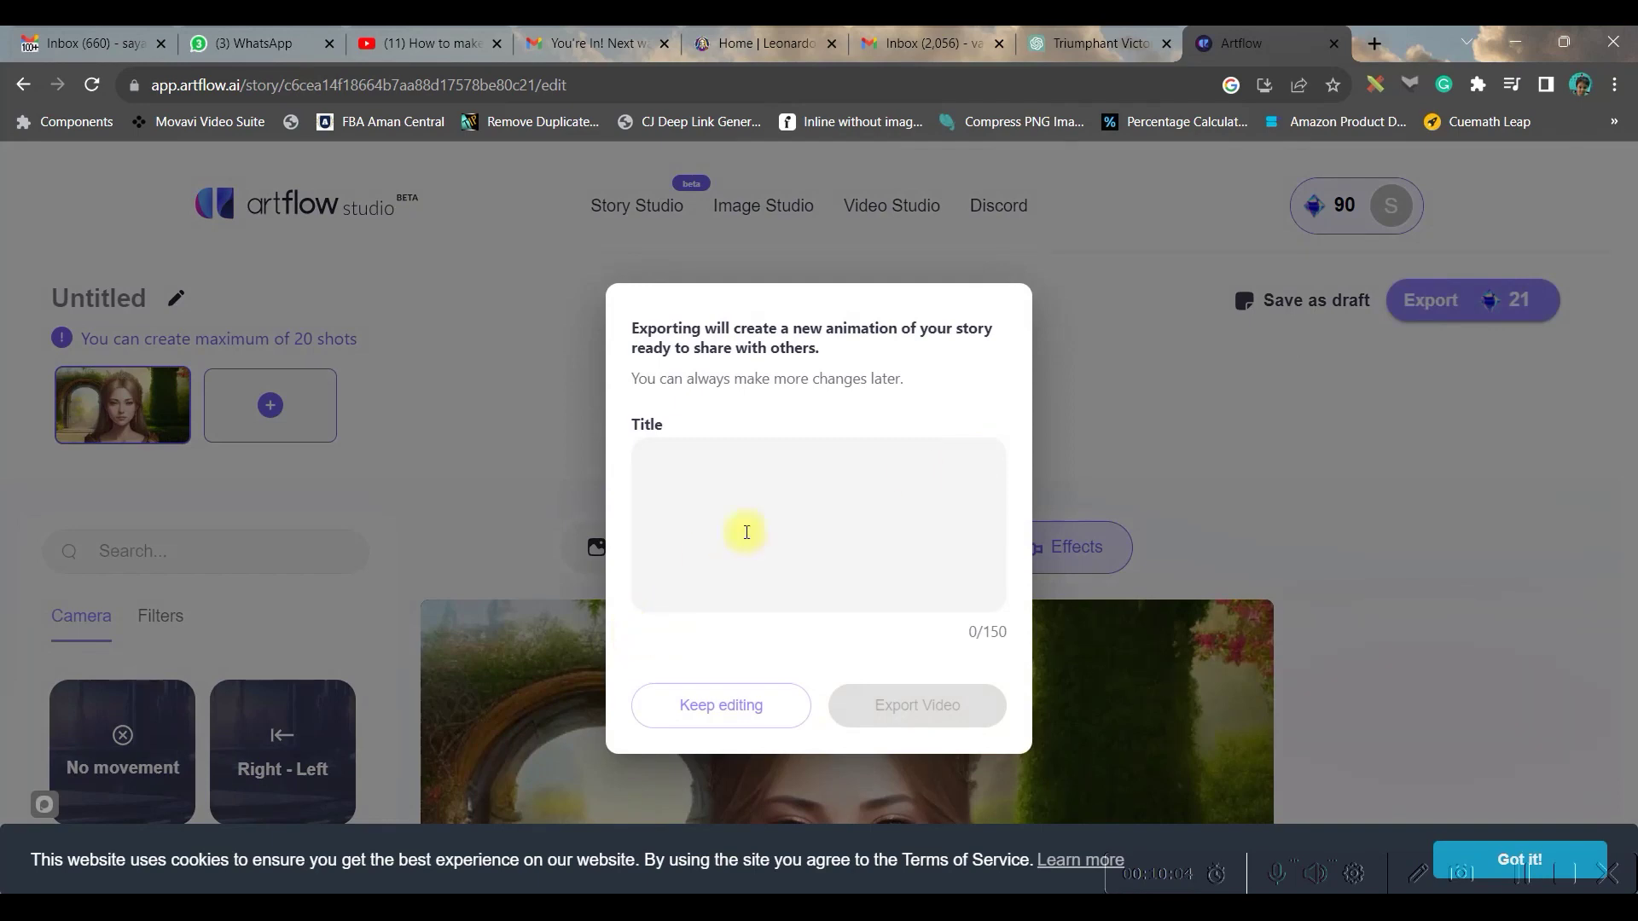
{"action": "left_click", "coordinate": [725, 485]}
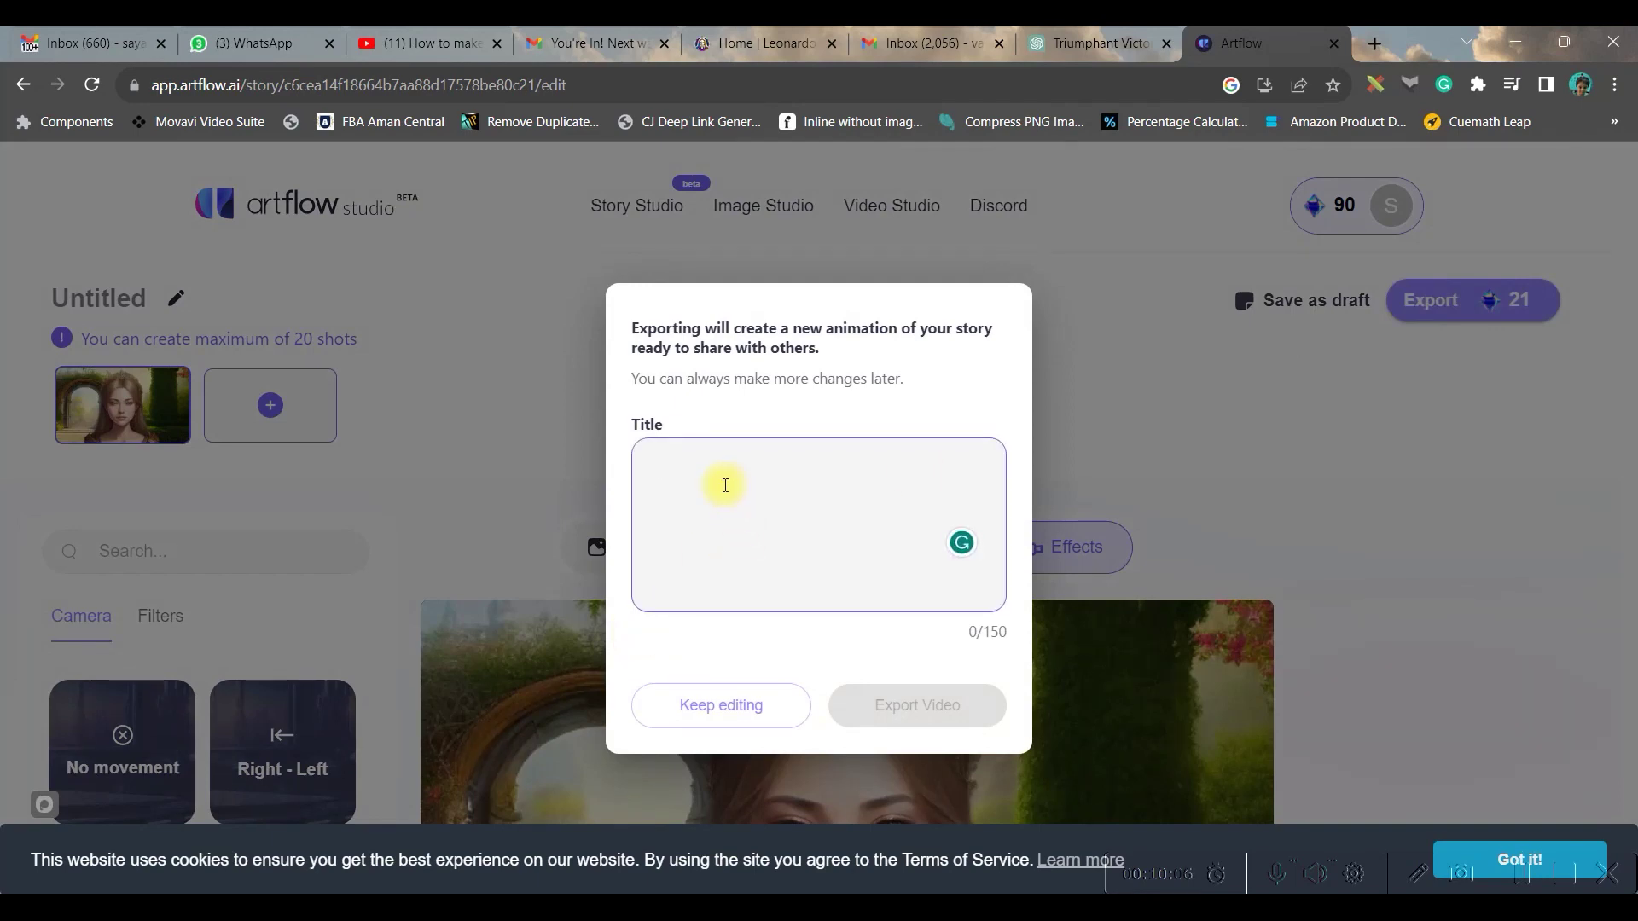
{"action": "type", "text": "Queen Mariya"}
{"action": "left_click", "coordinate": [977, 707]}
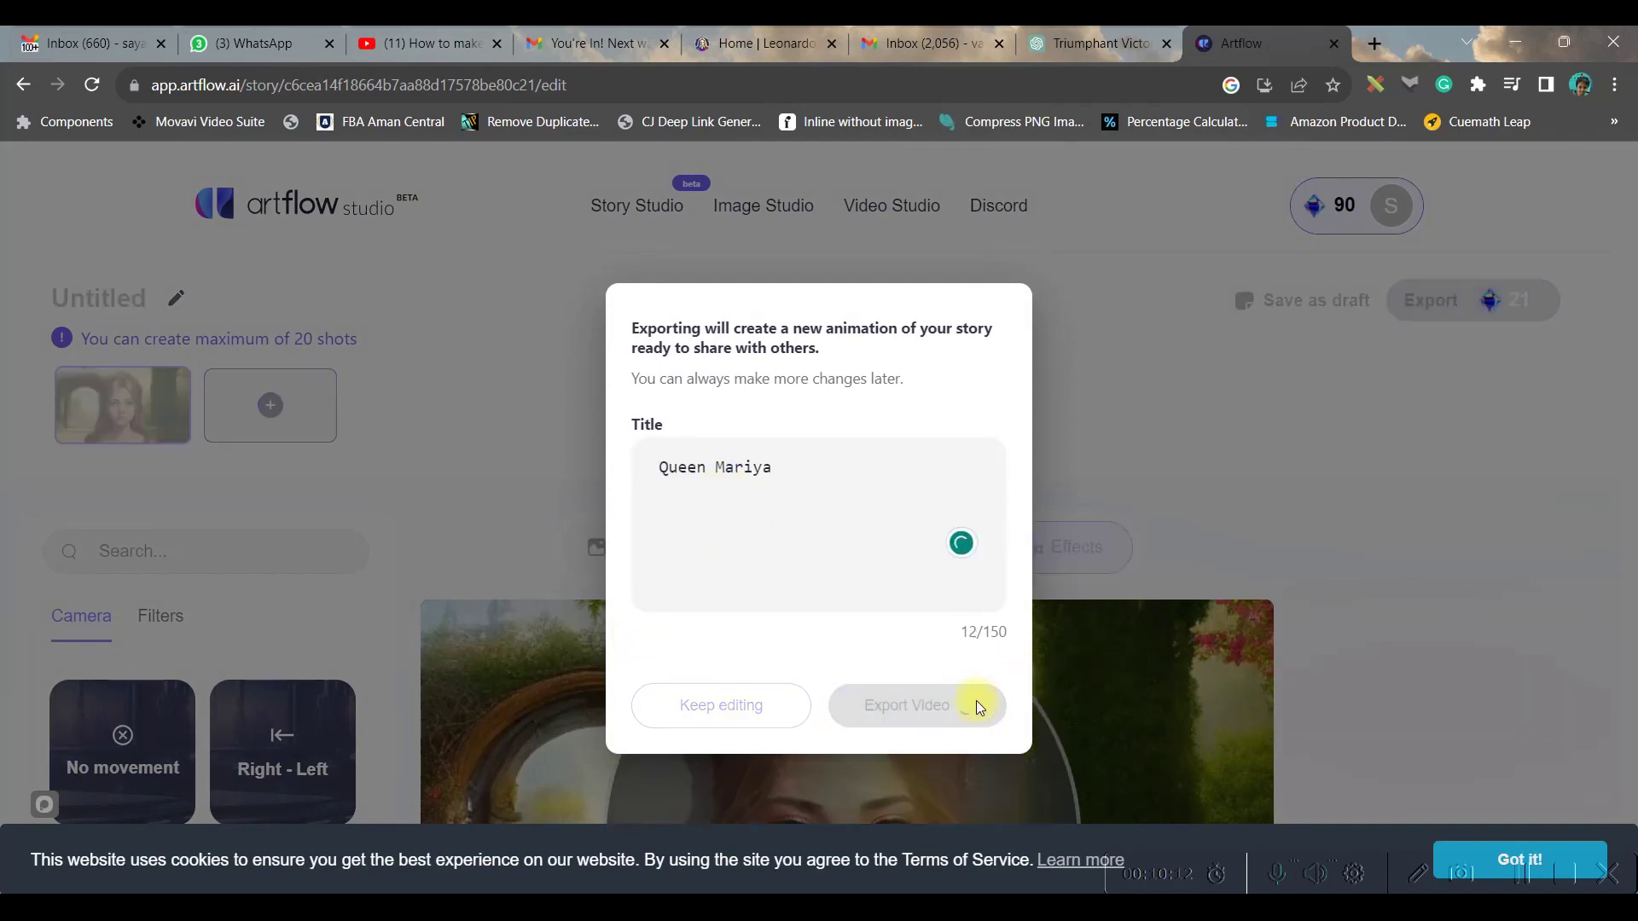